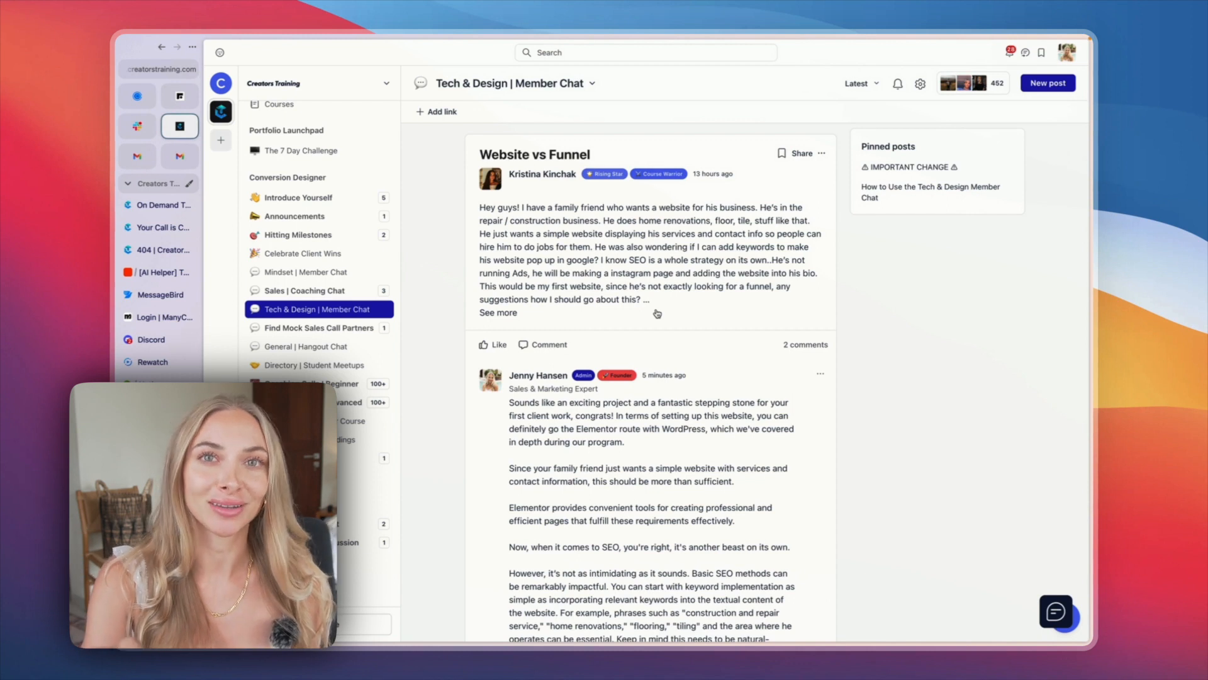
scroll(658, 313, up, 1)
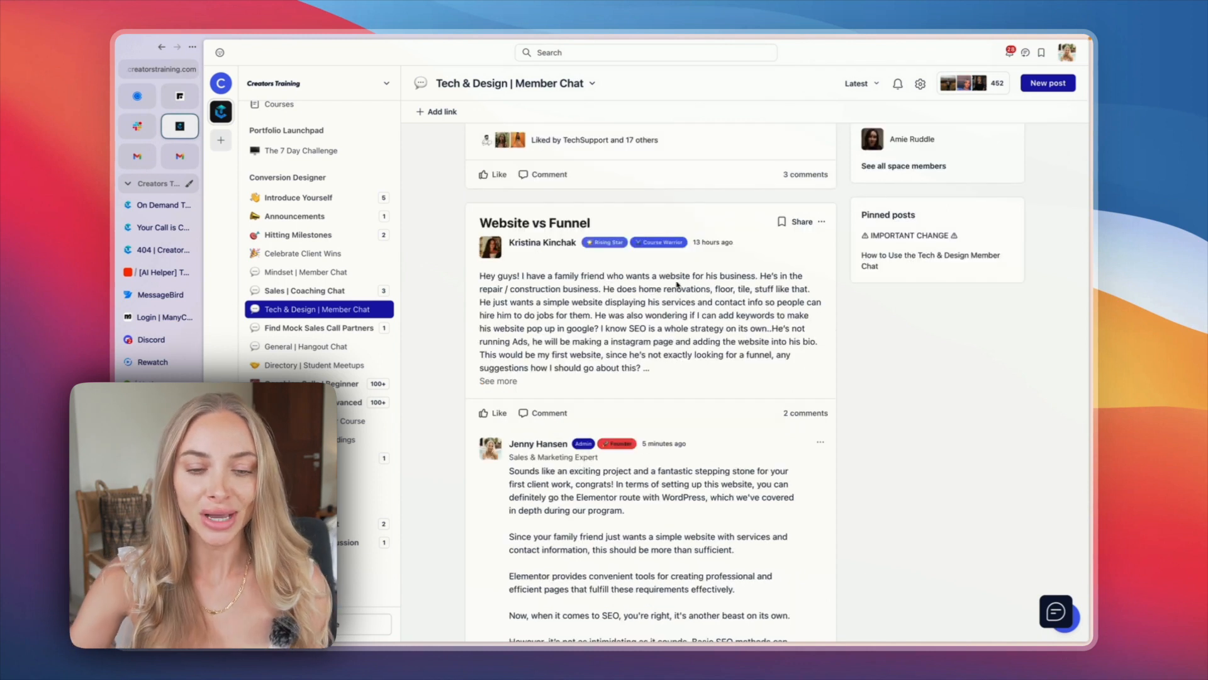
scroll(574, 304, down, 4)
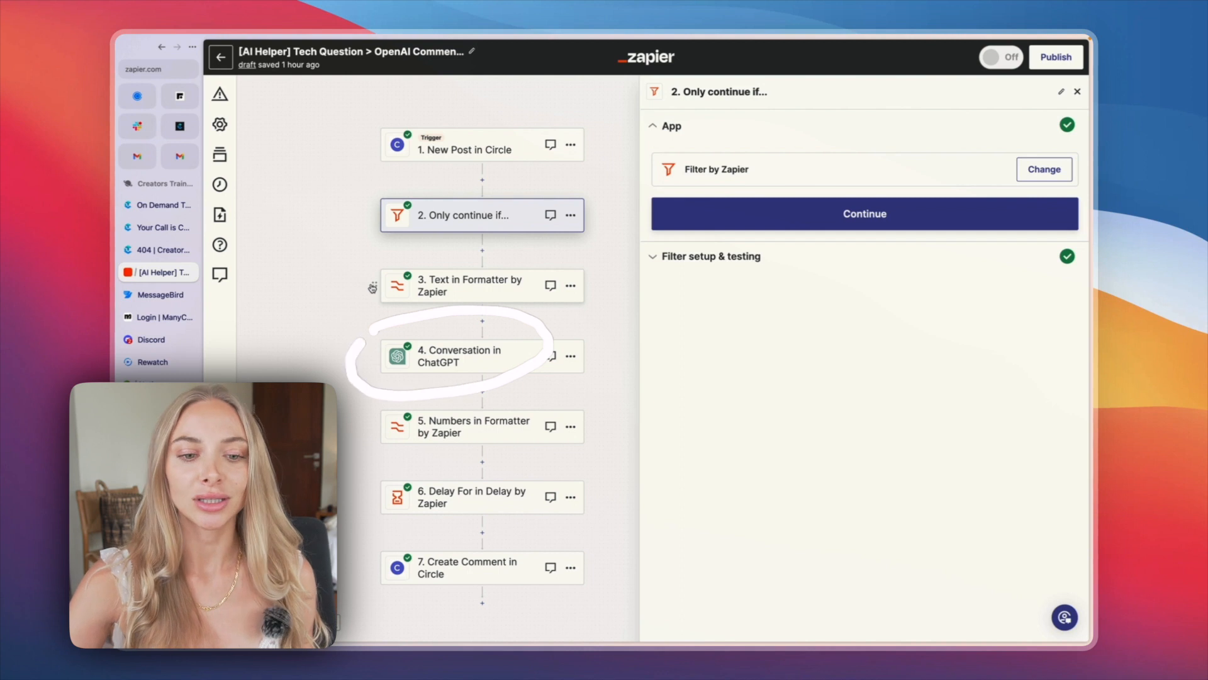
Step: On the New Post in Circle trigger, check for new test records and continue with Post D as the selected record
click(443, 136)
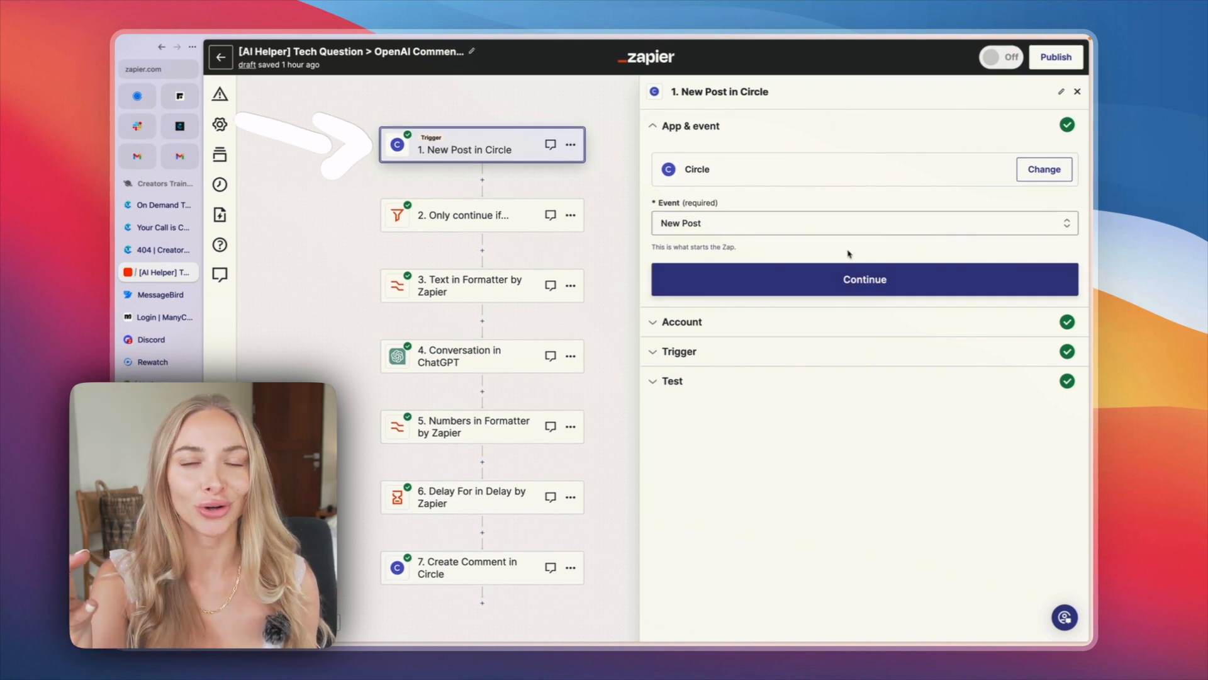
click(711, 351)
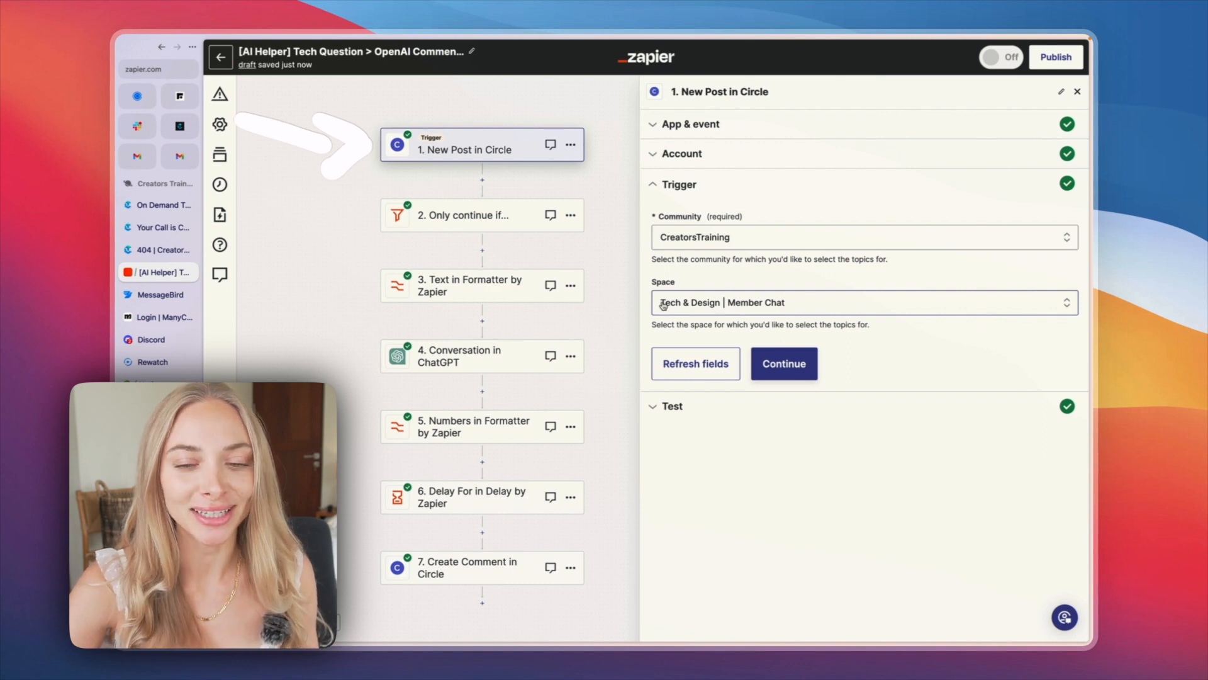
click(788, 364)
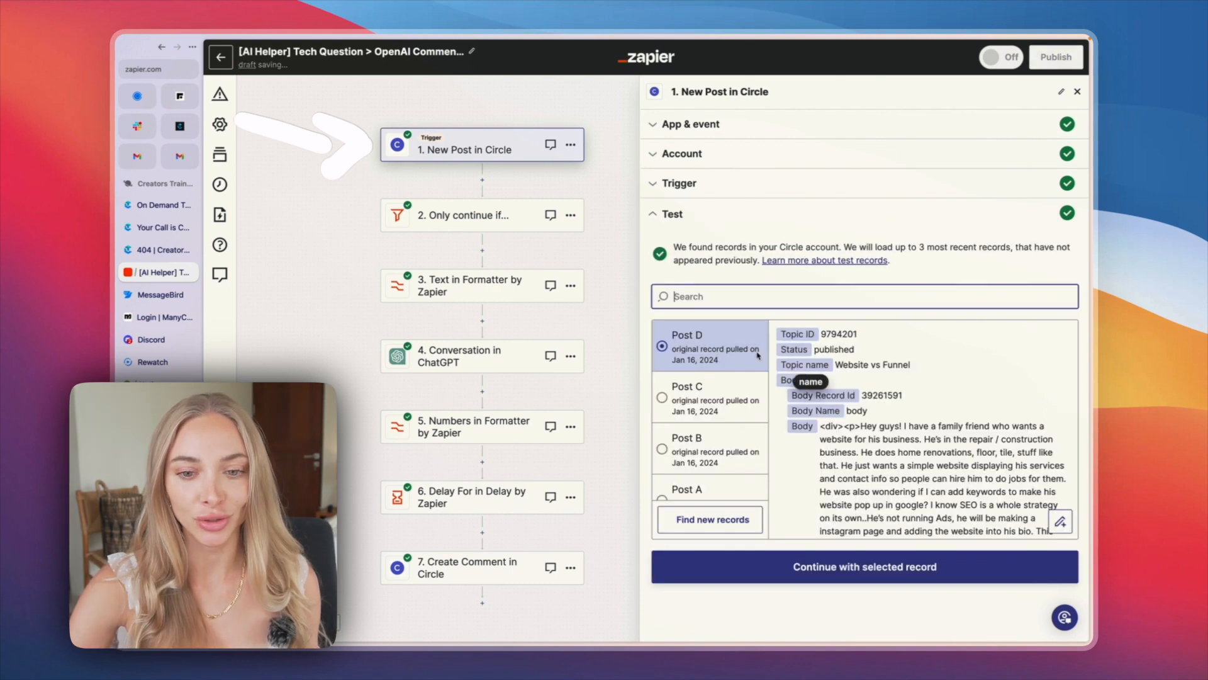
scroll(714, 440, down, 1)
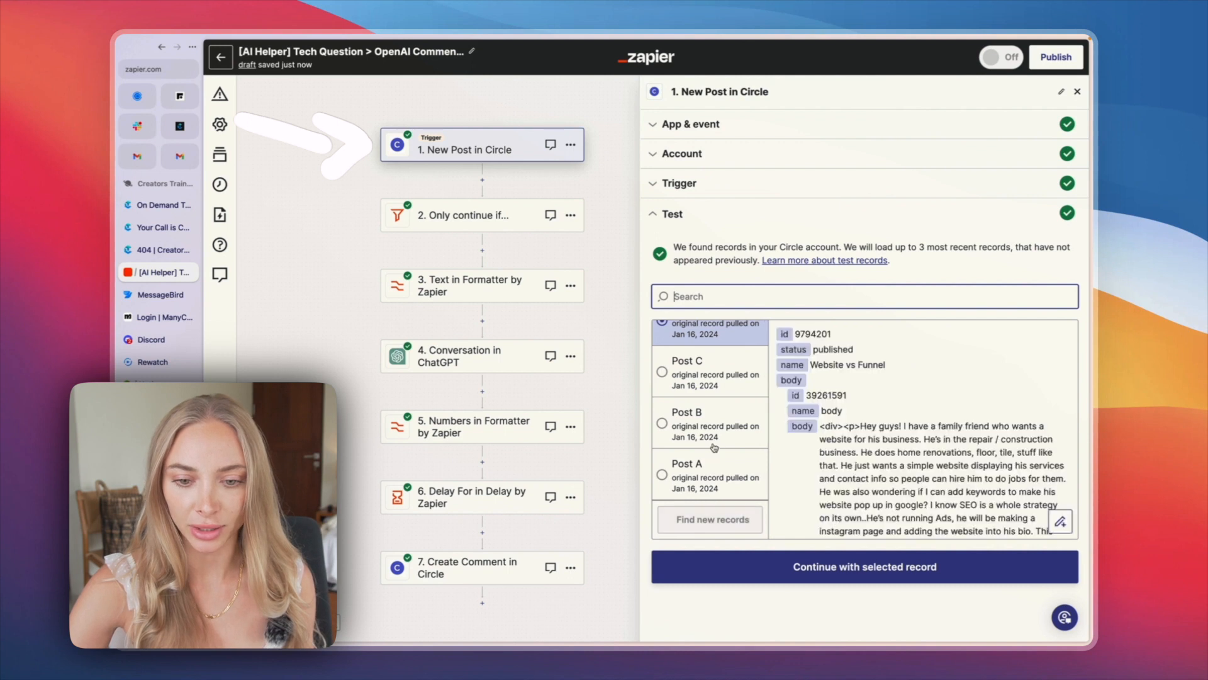
scroll(715, 447, up, 1)
click(713, 519)
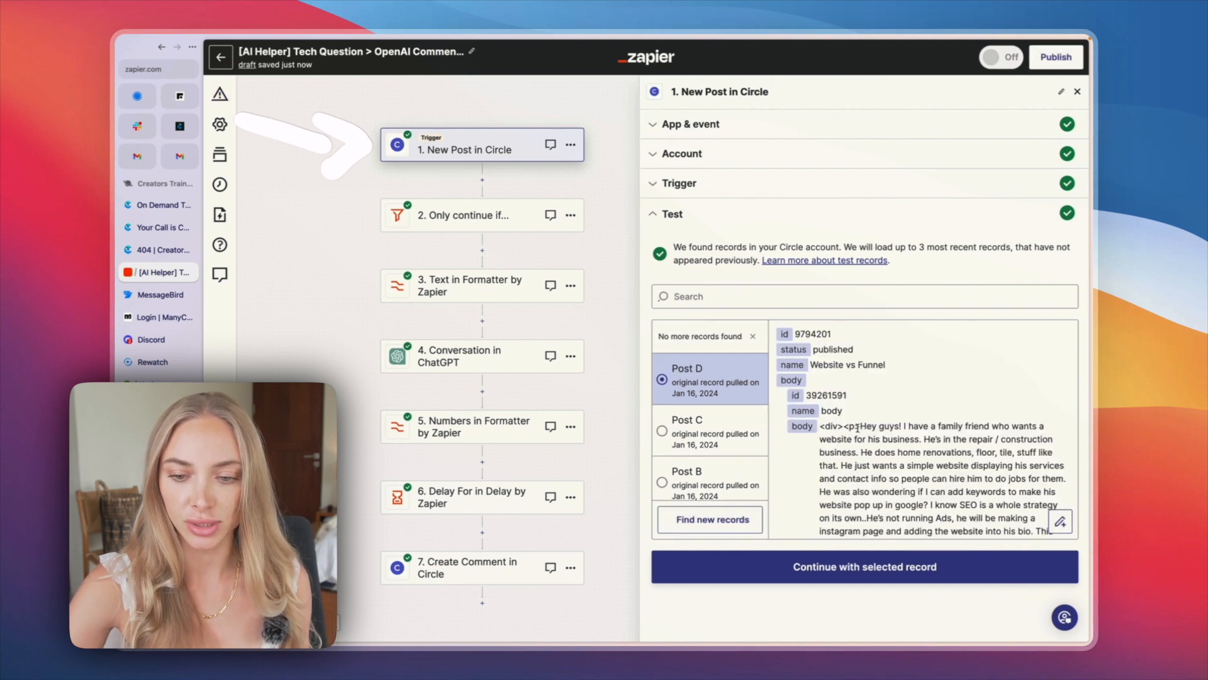
click(683, 371)
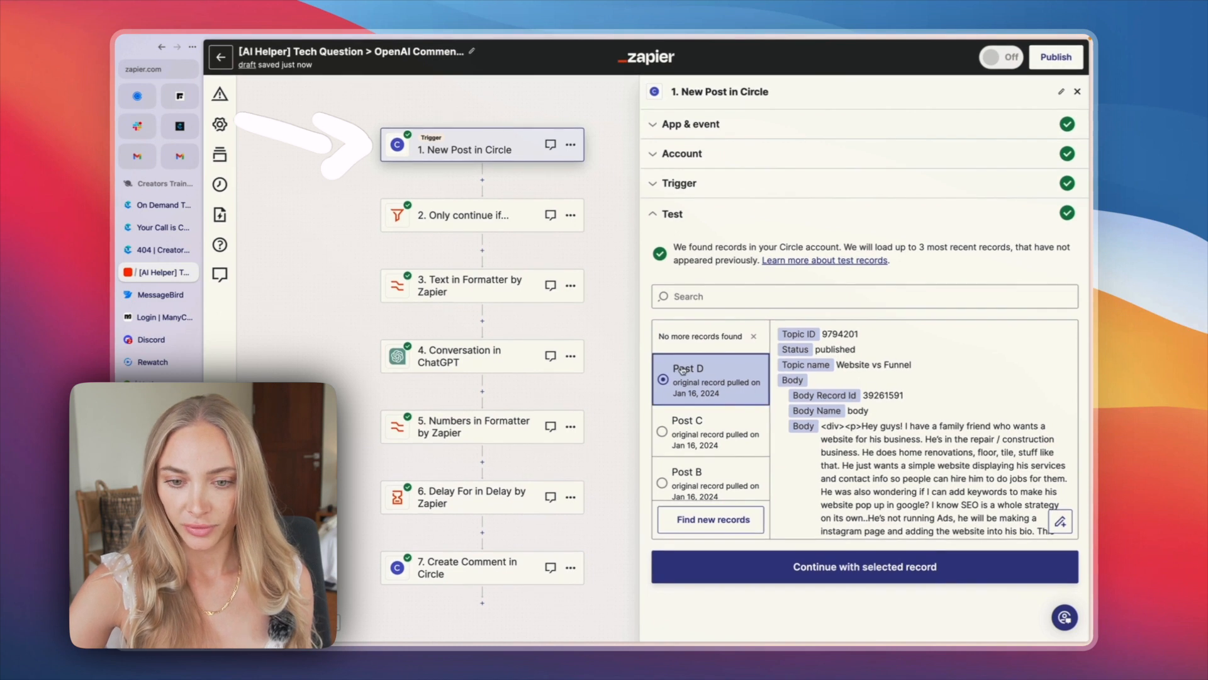
scroll(1028, 384, down, 1)
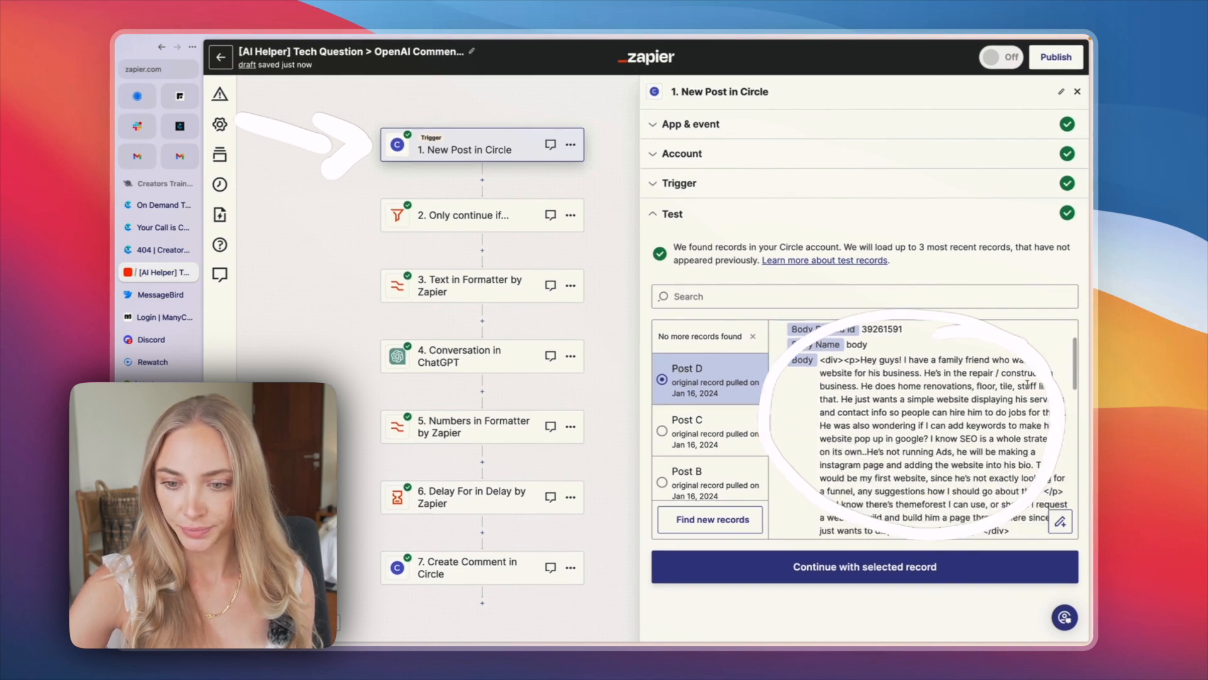
scroll(1028, 384, down, 3)
click(816, 569)
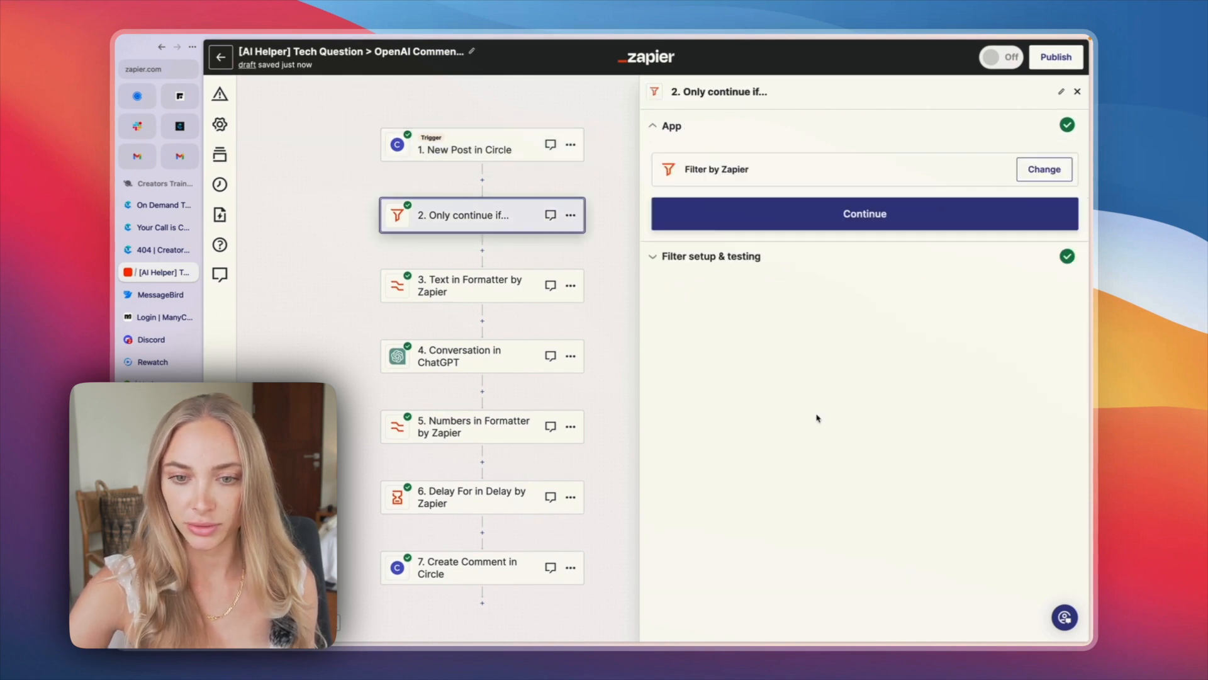
Step: Change the excluded name in the filter's "User name does not contain" condition to the community founder's first name, and test the filter
click(748, 226)
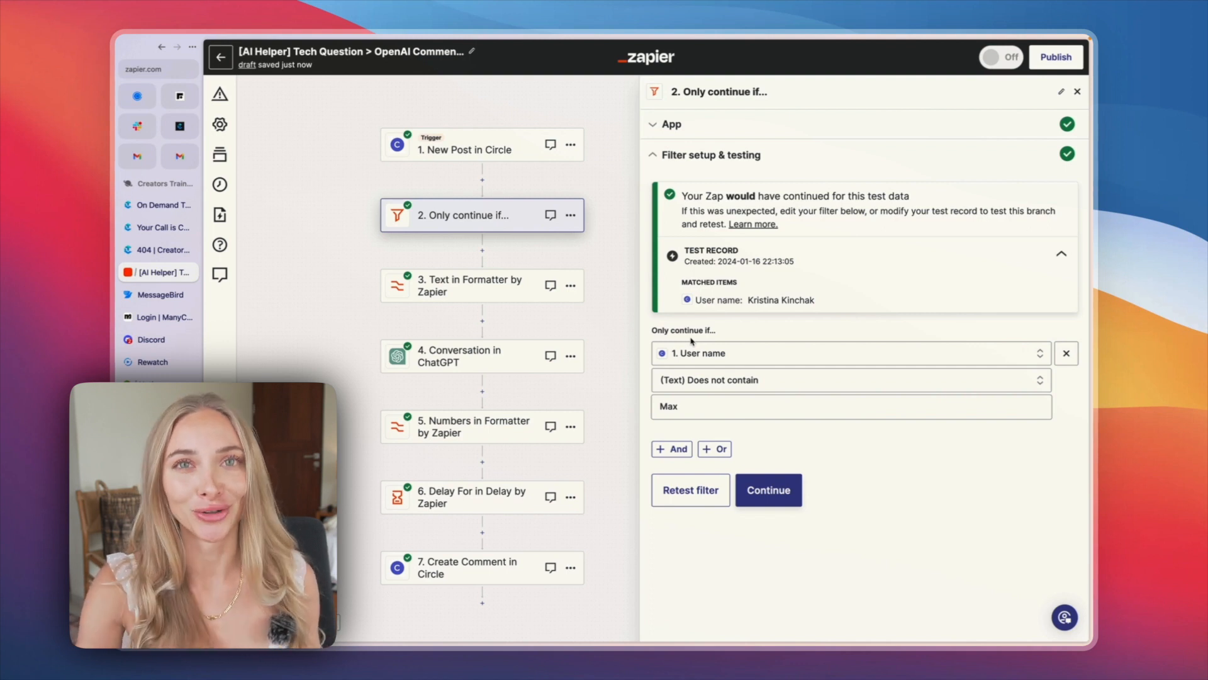
click(694, 404)
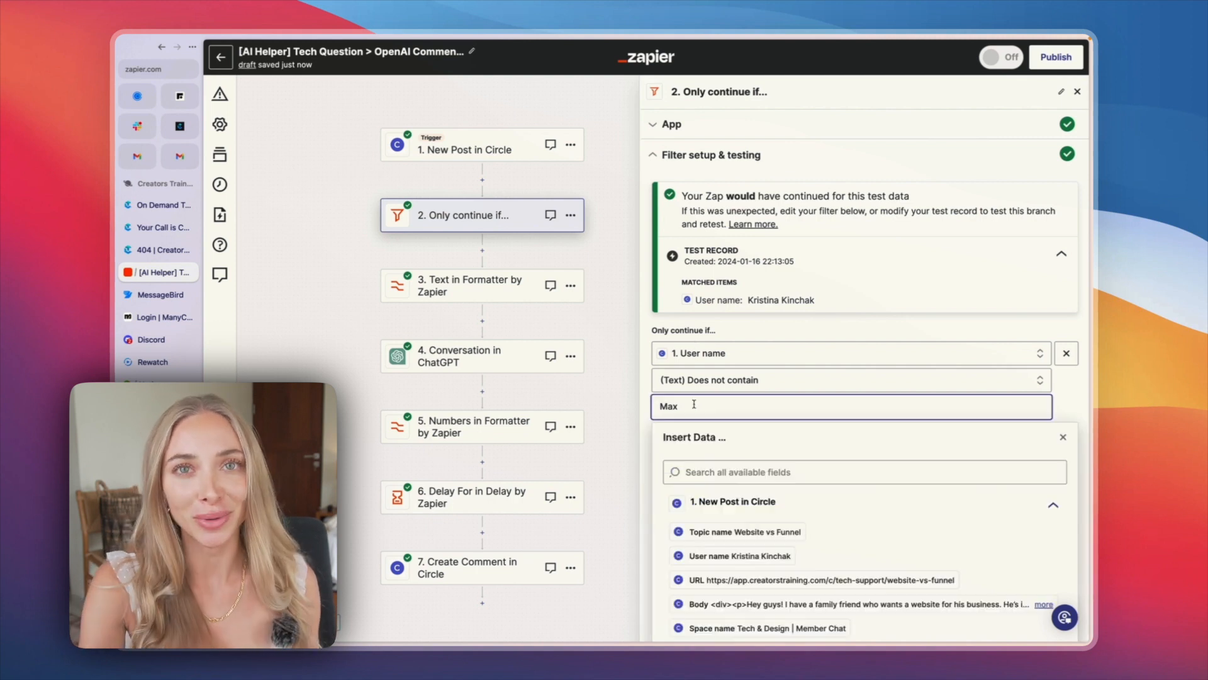
key(super+a)
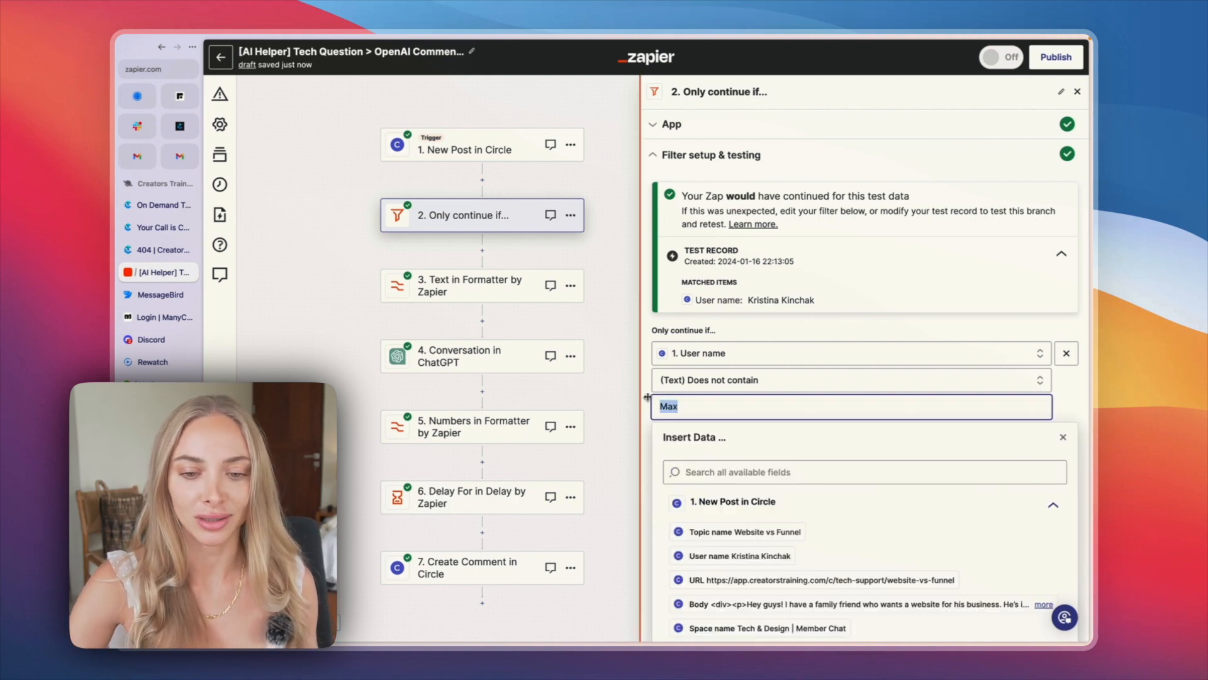
key(BackSpace)
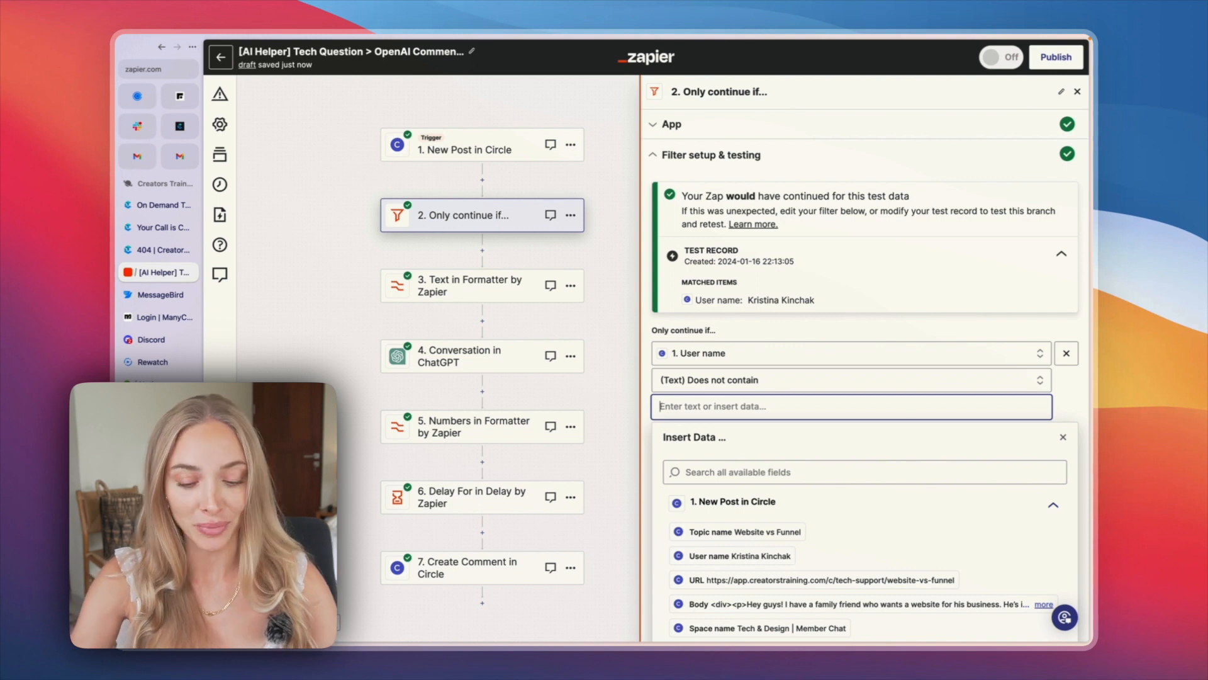
text(Jenny)
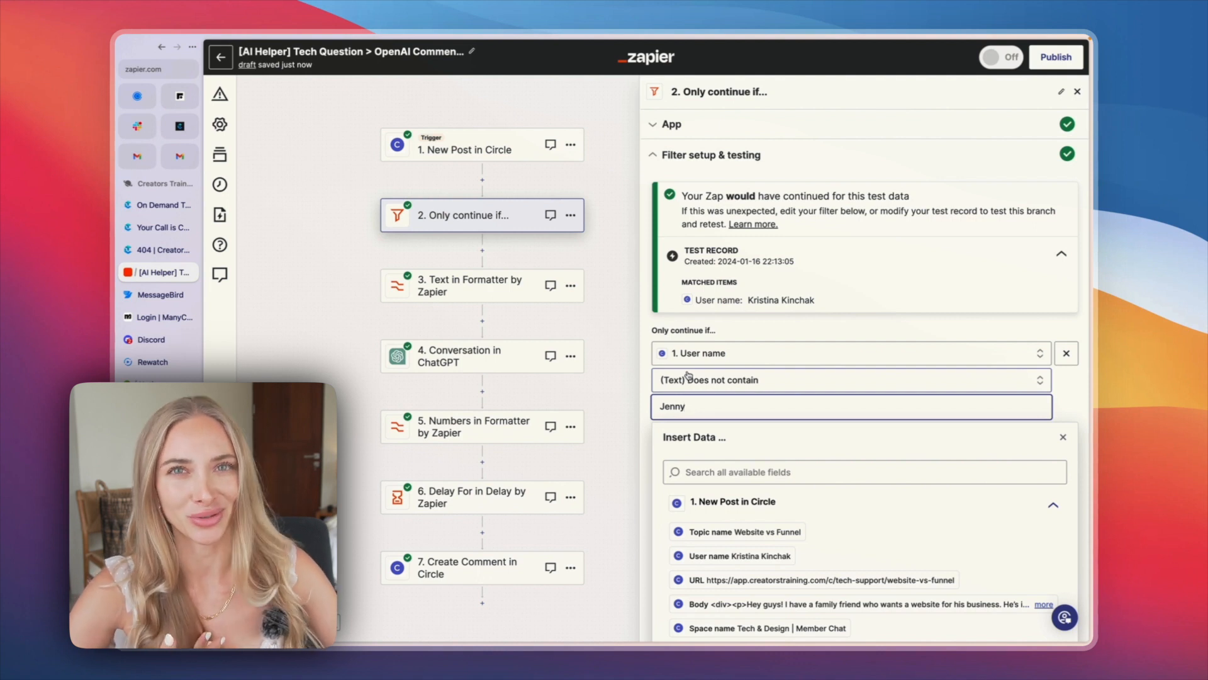
scroll(687, 376, down, 2)
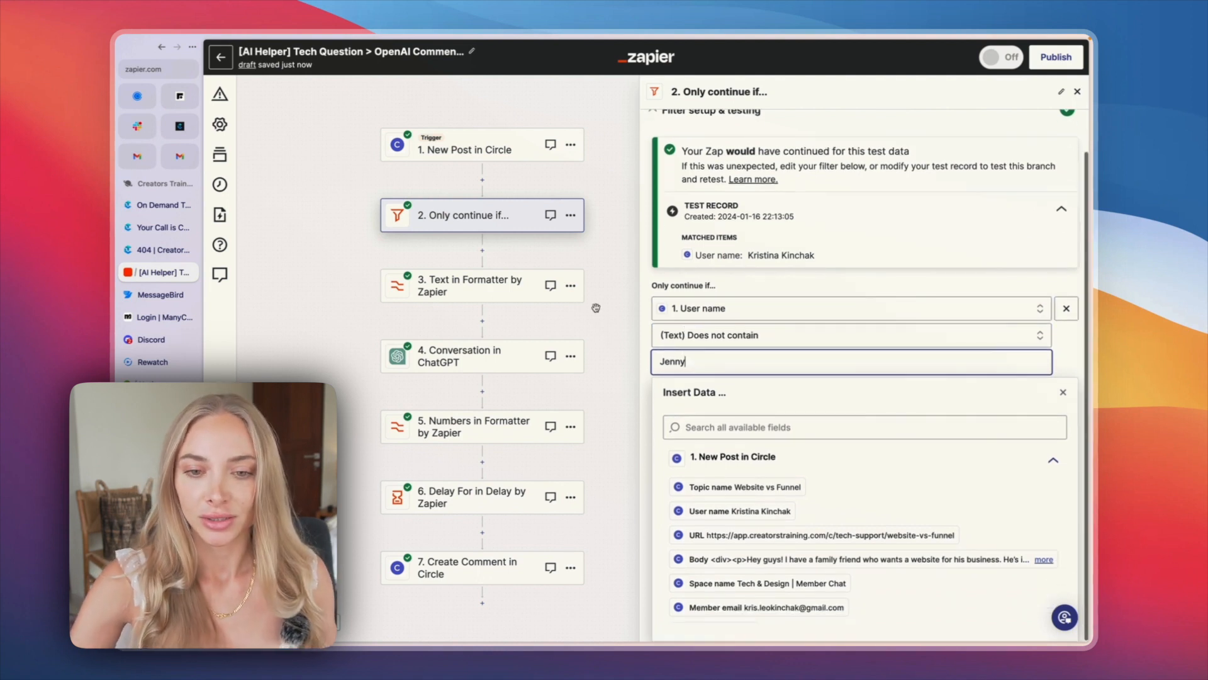
click(647, 281)
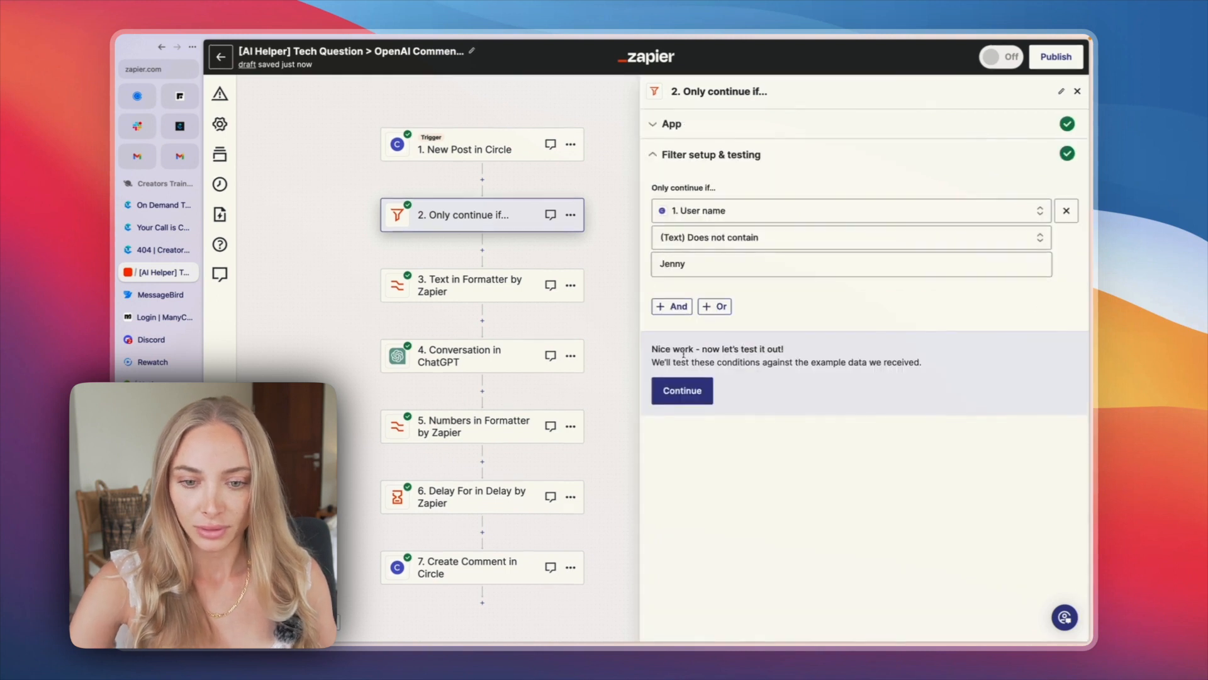
click(692, 393)
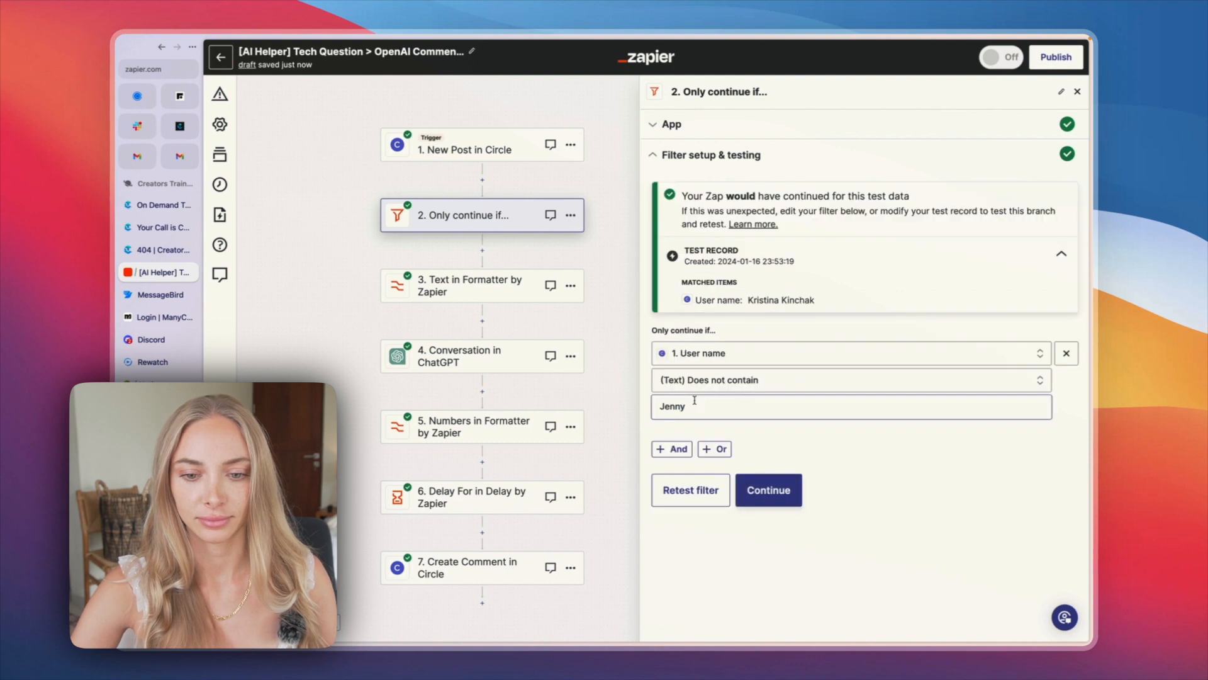
click(769, 490)
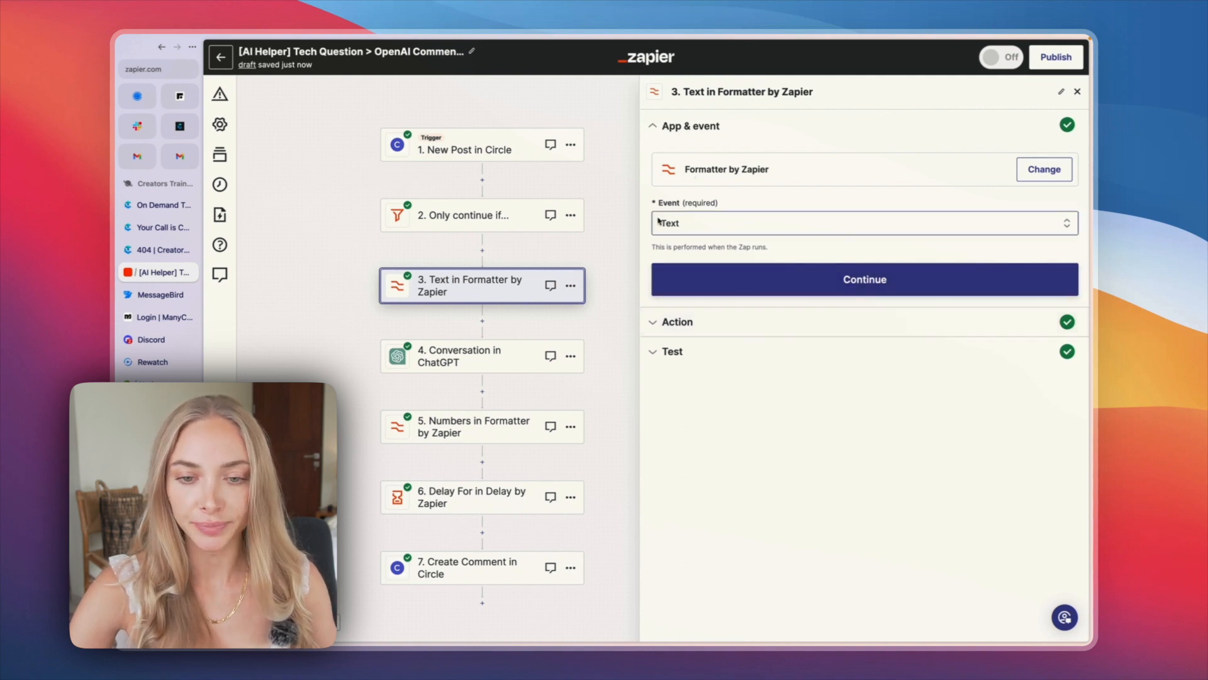
Step: Examine the Formatter step's Split Text action, including its input, separator and segment index, and its test output
click(679, 323)
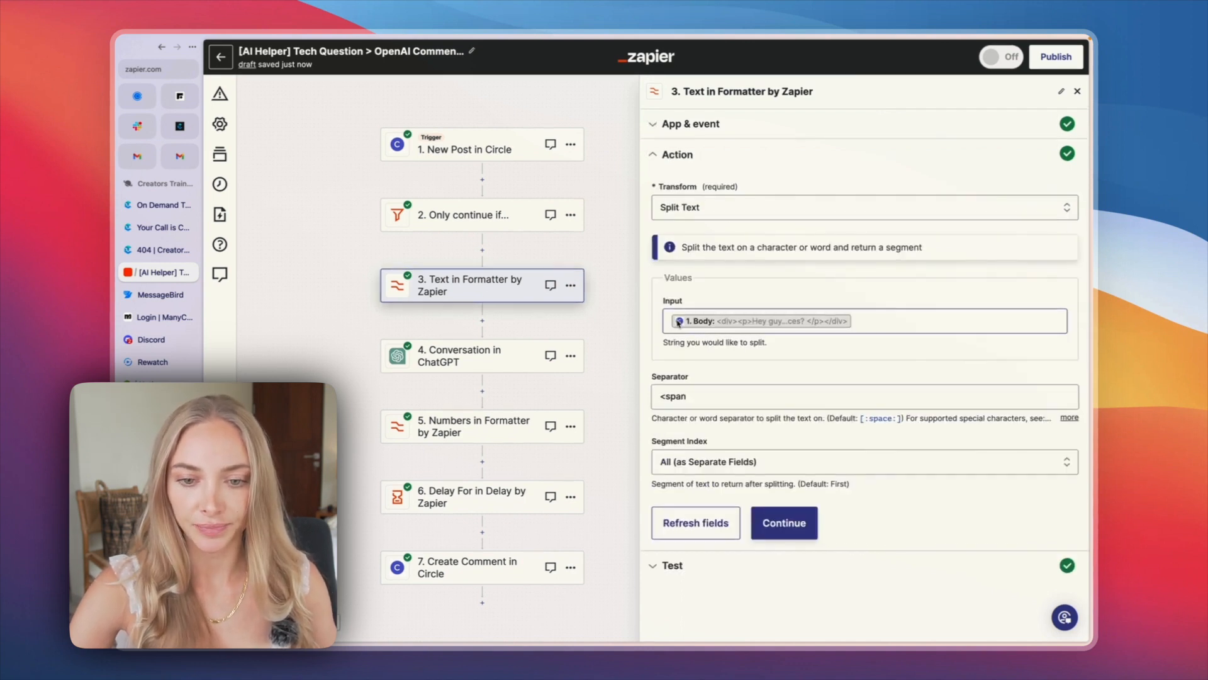
click(949, 321)
click(782, 417)
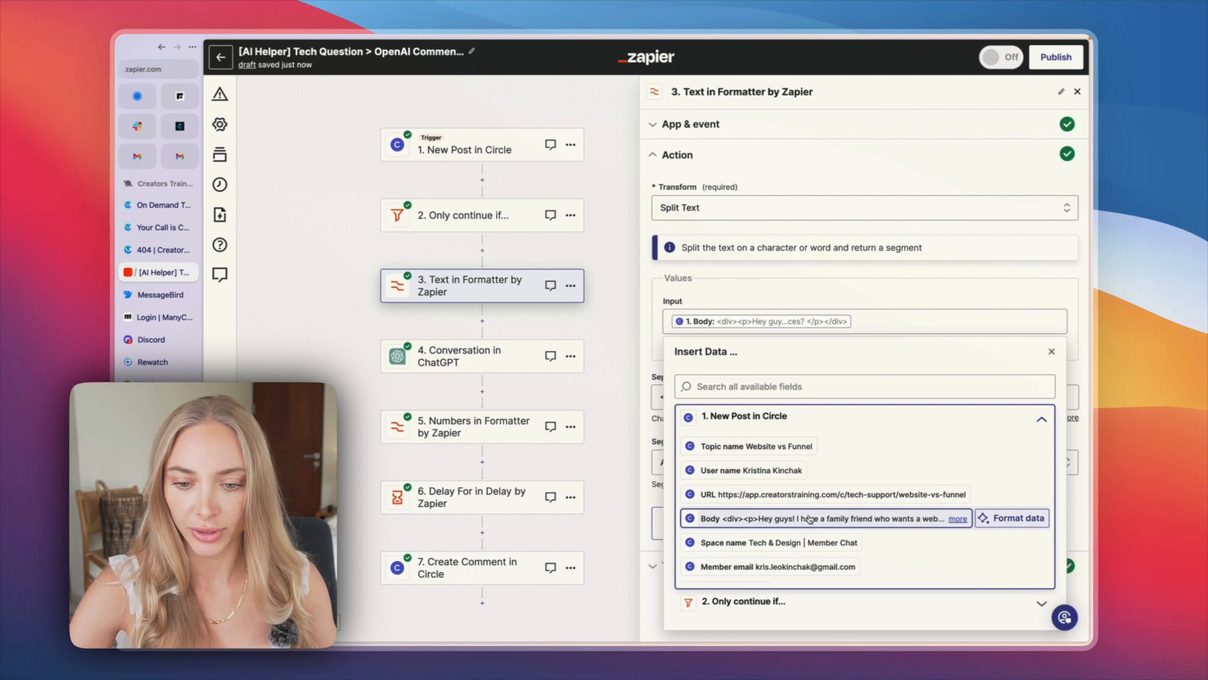
click(772, 280)
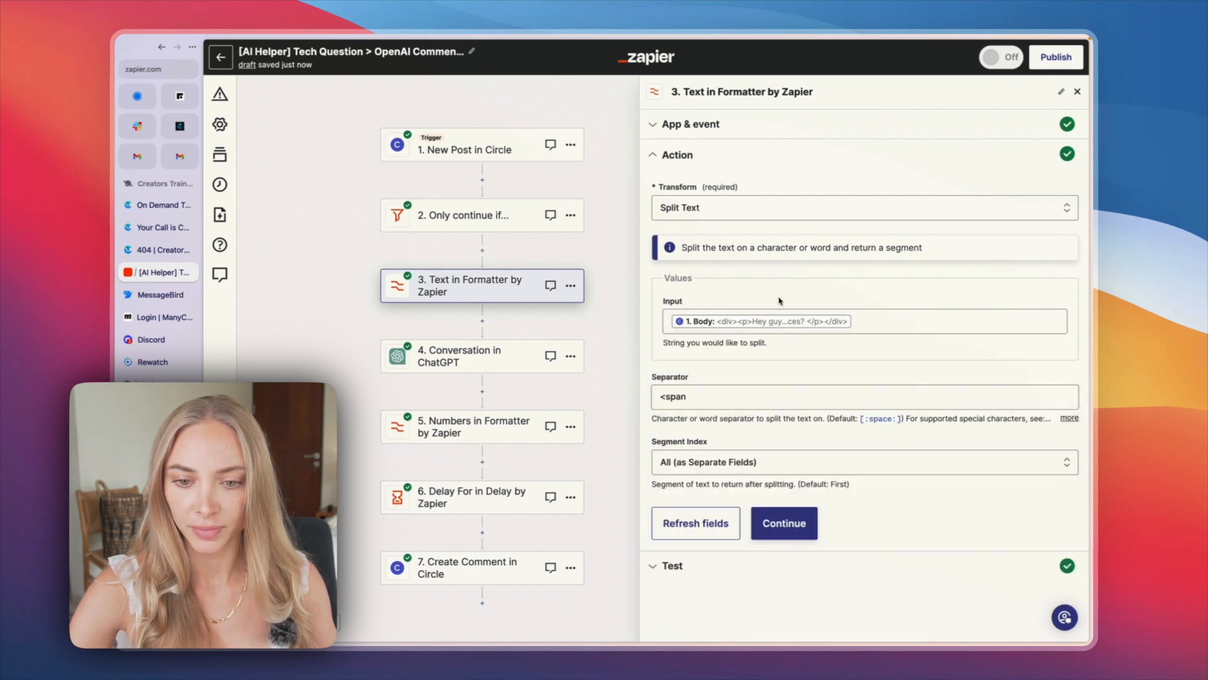
drag(658, 397, 722, 397)
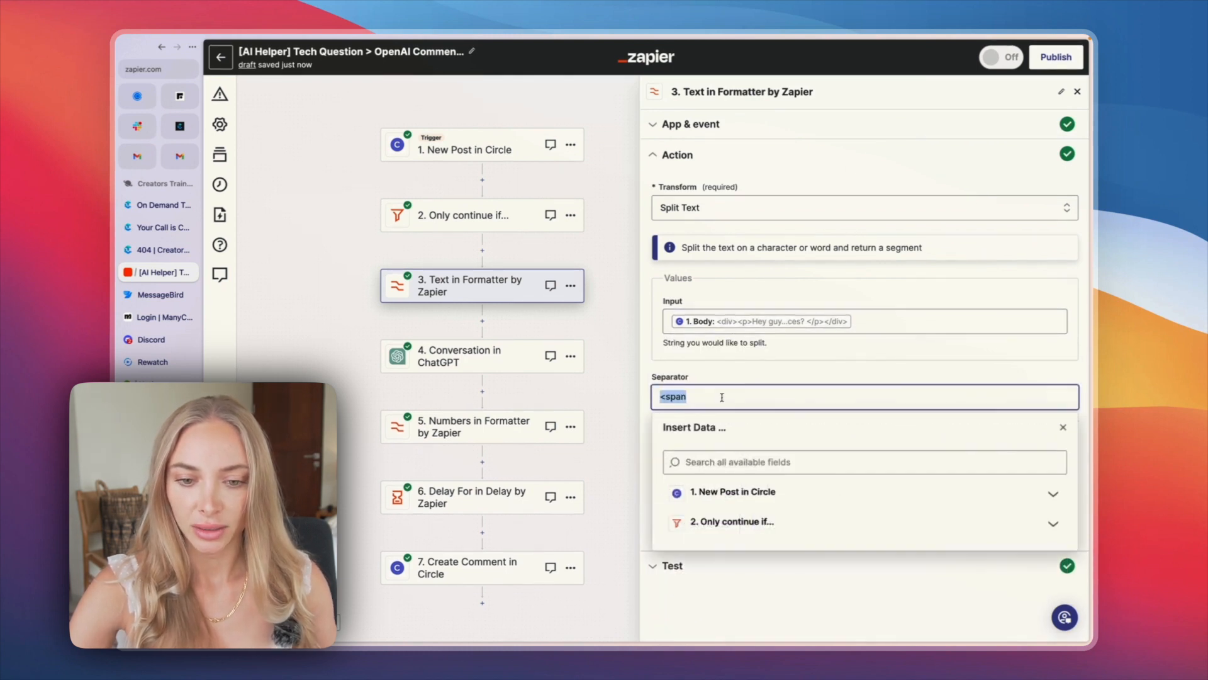
click(703, 367)
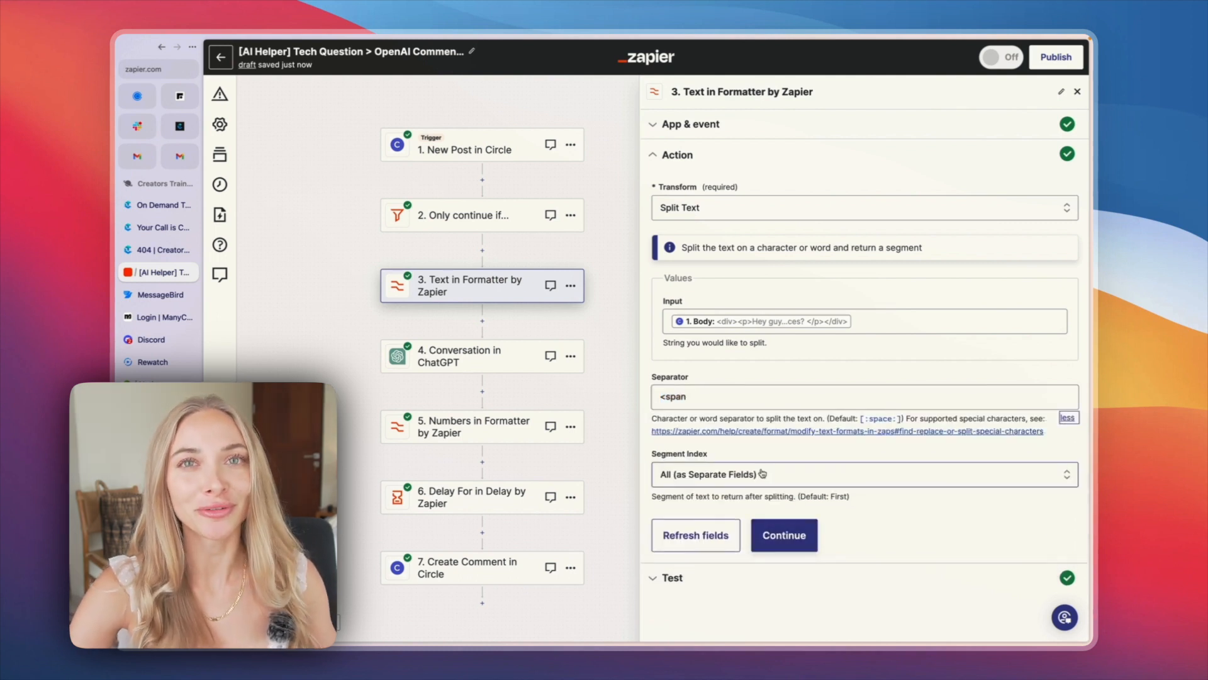
click(784, 535)
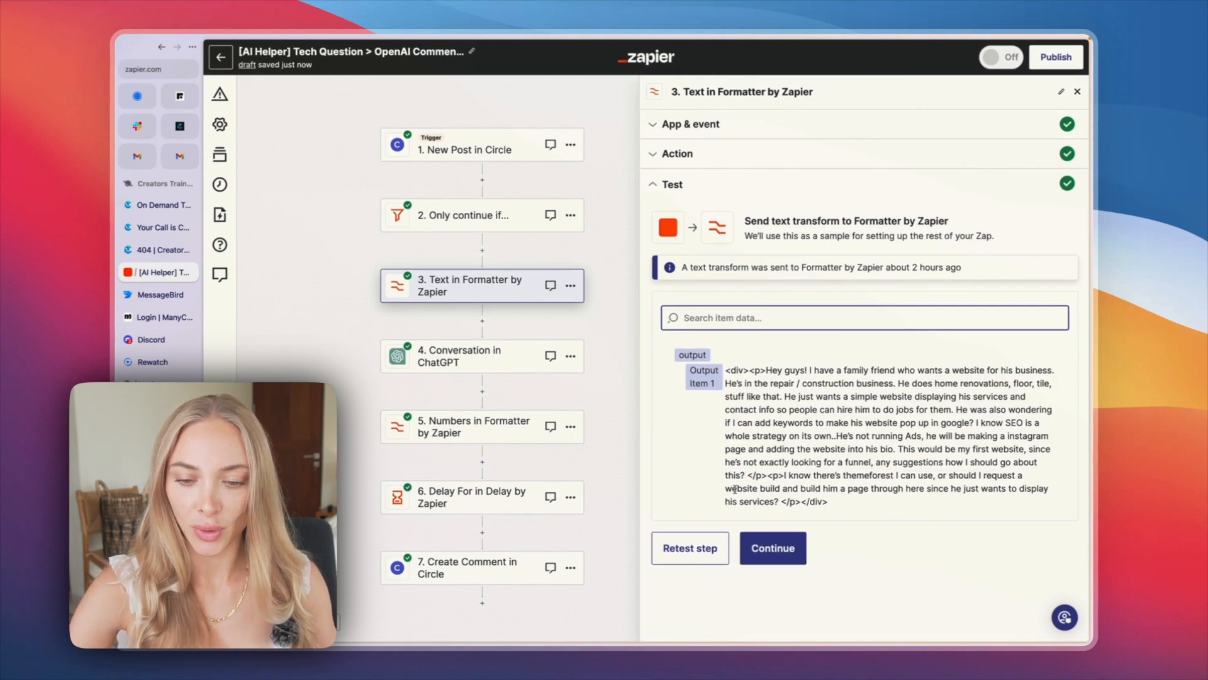
click(763, 546)
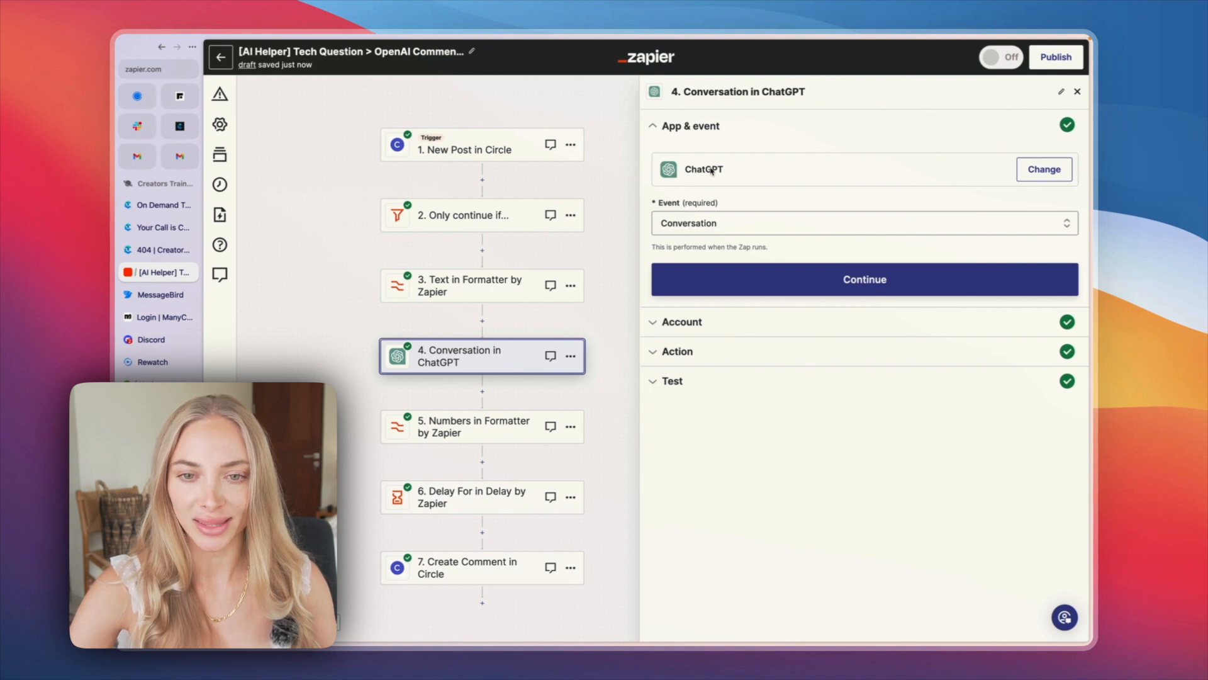
Step: Review the ChatGPT Conversation step's event and connected account, and read the user message prompt and model in its action settings
click(698, 228)
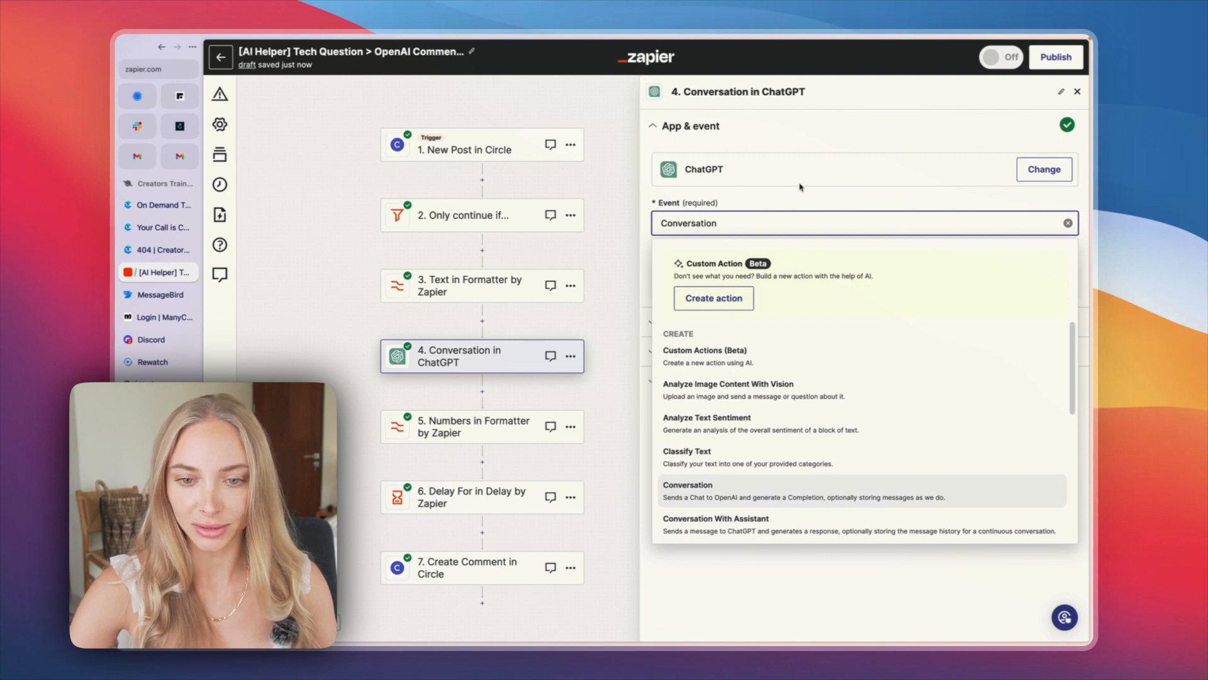
click(754, 199)
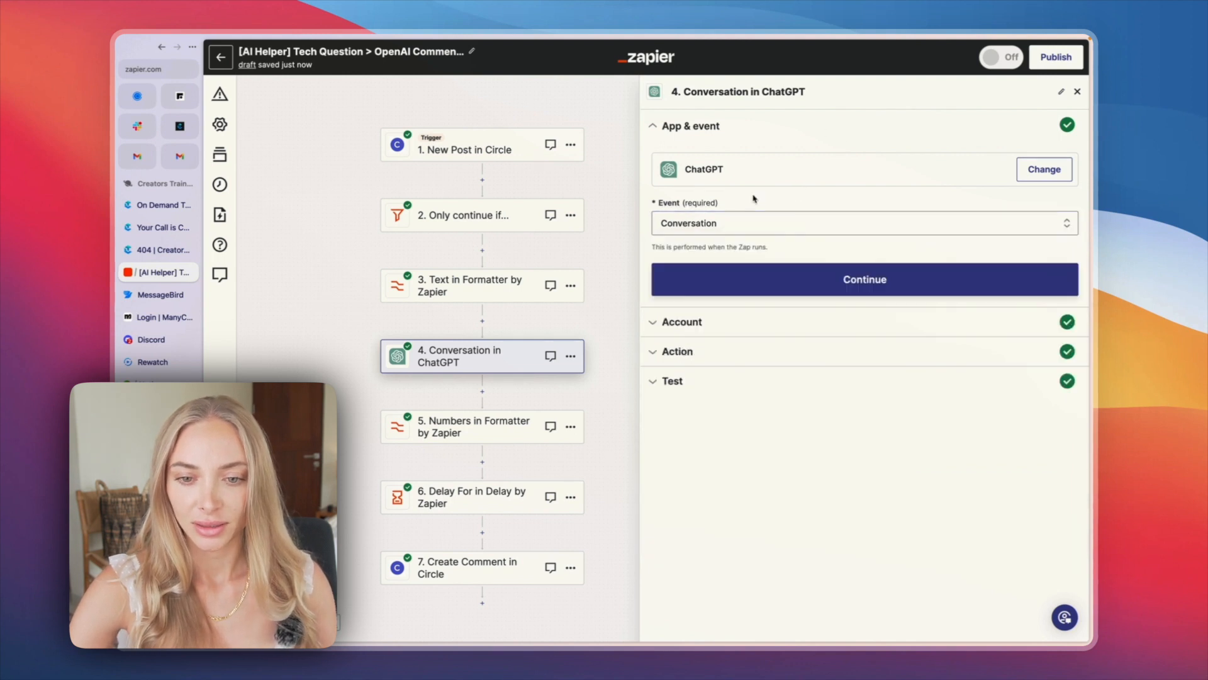
click(858, 285)
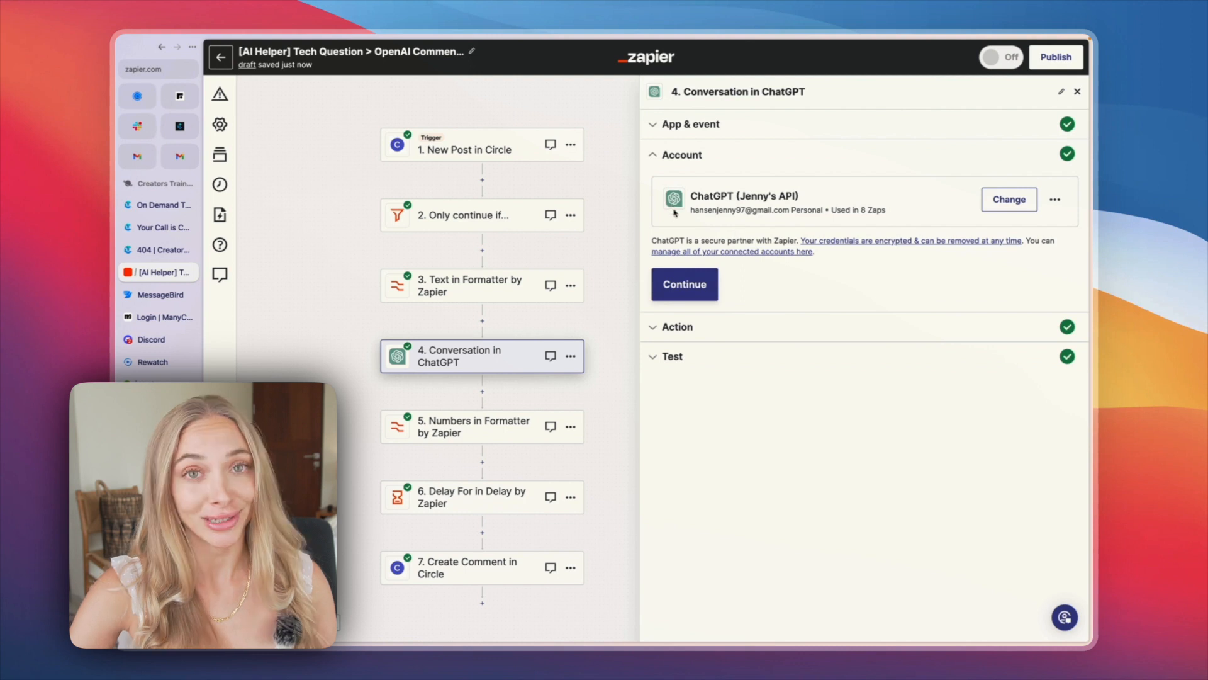
click(687, 288)
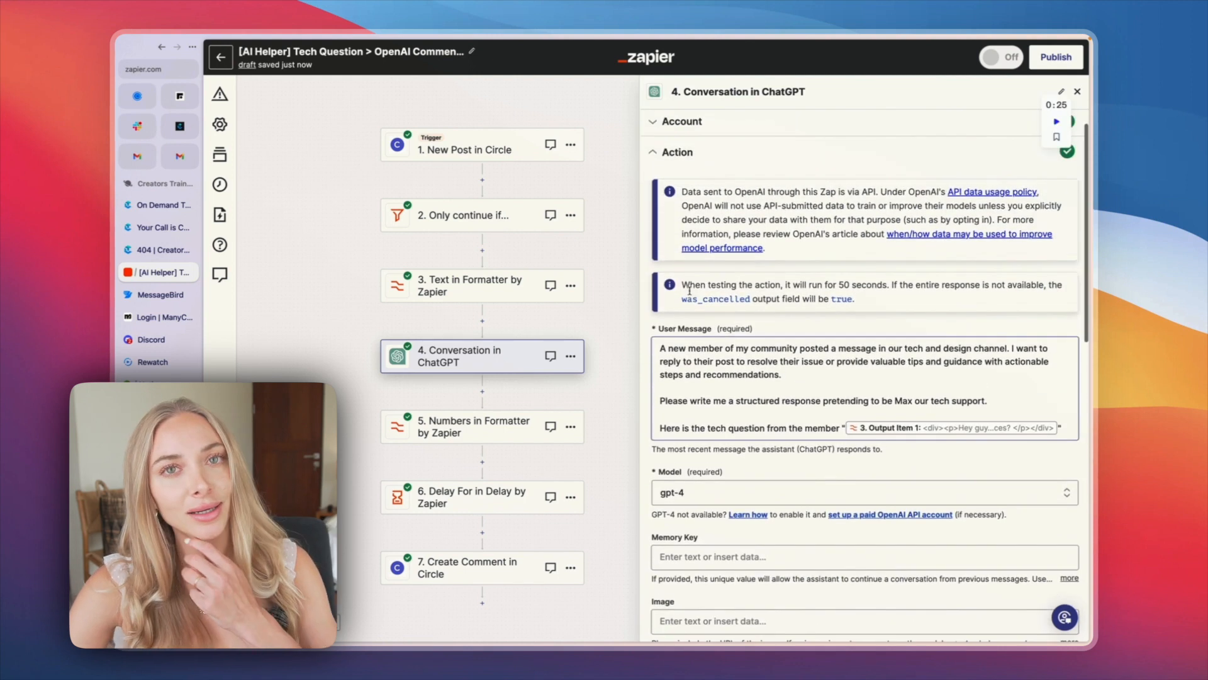
scroll(699, 305, down, 1)
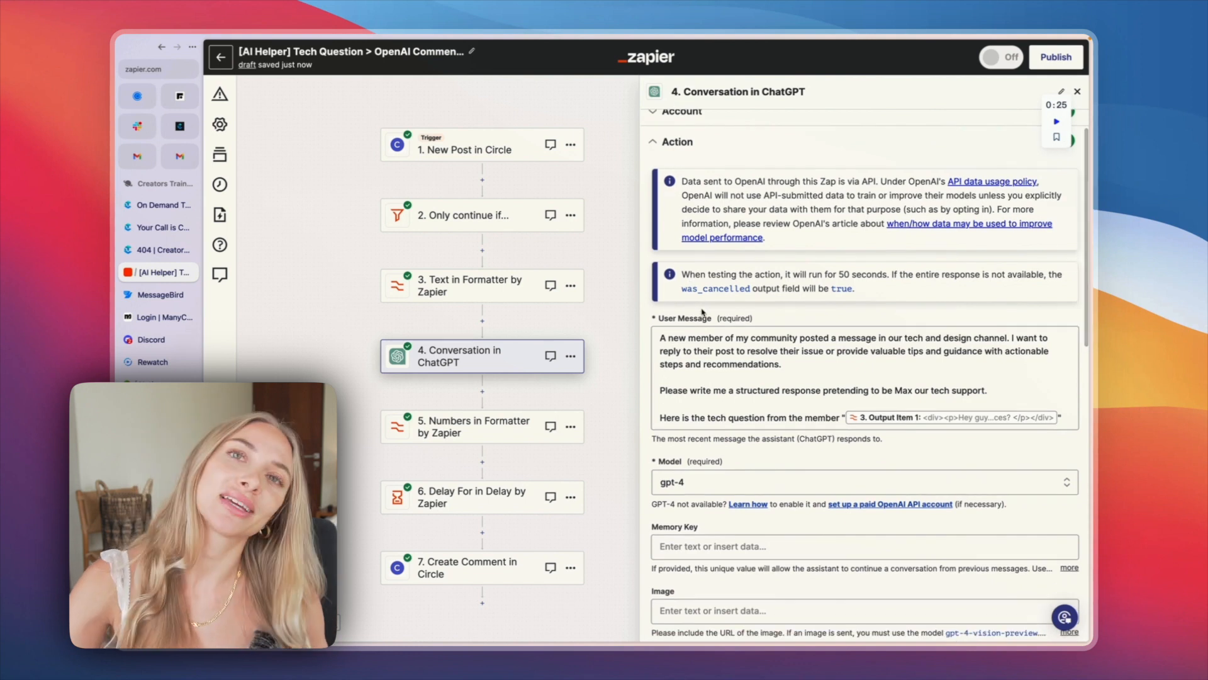
scroll(703, 312, up, 1)
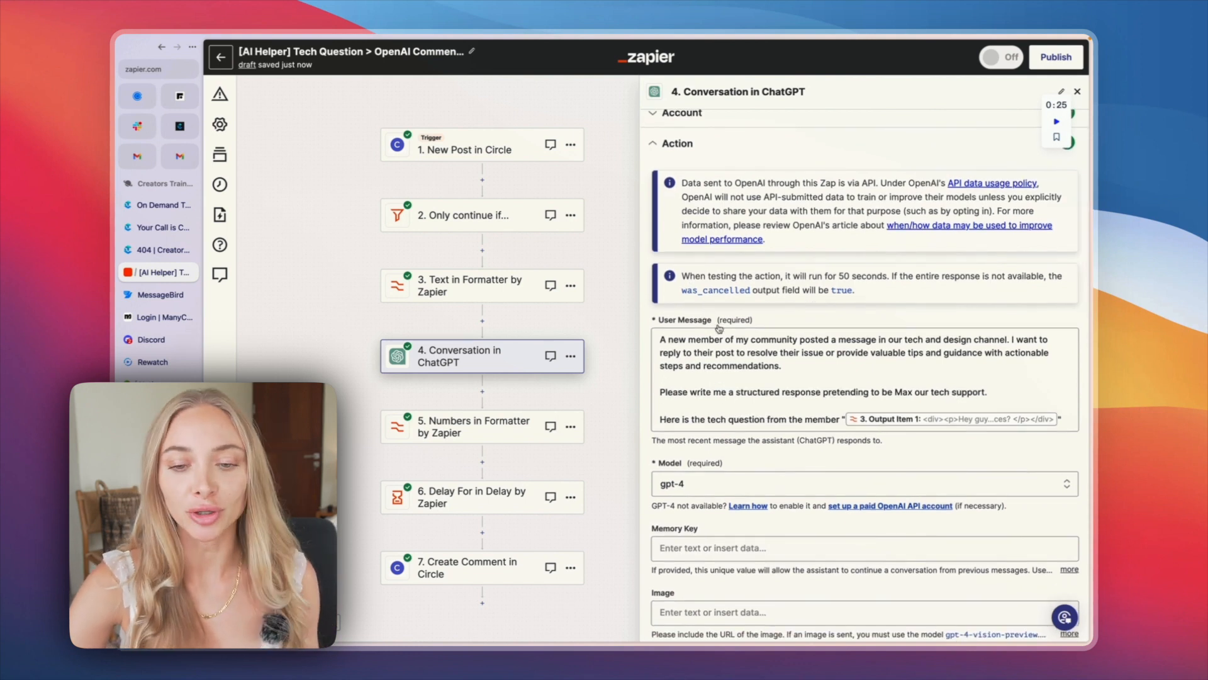
scroll(720, 328, down, 3)
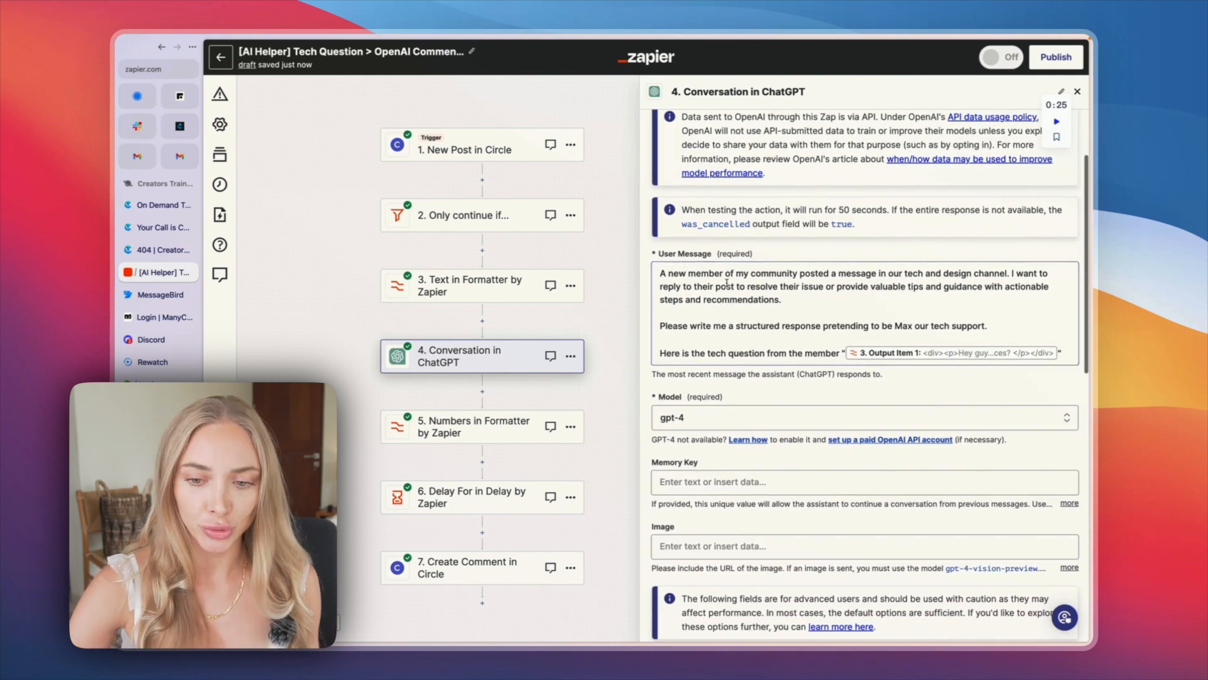
scroll(699, 269, down, 2)
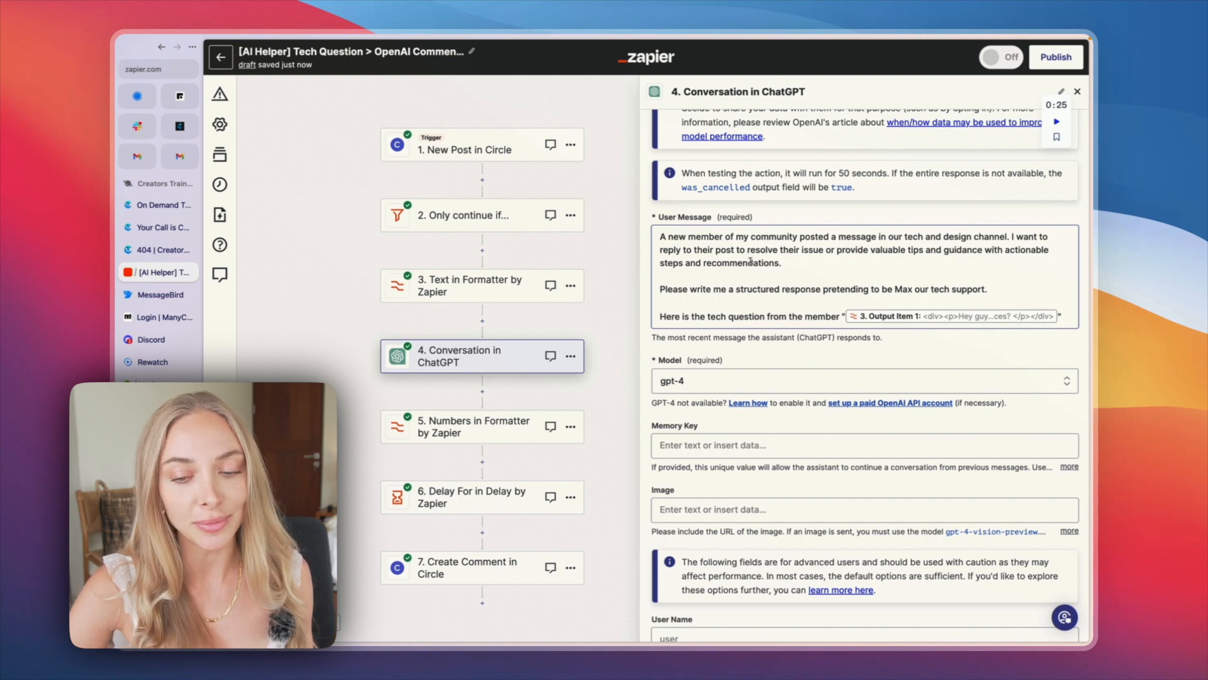
scroll(751, 262, down, 1)
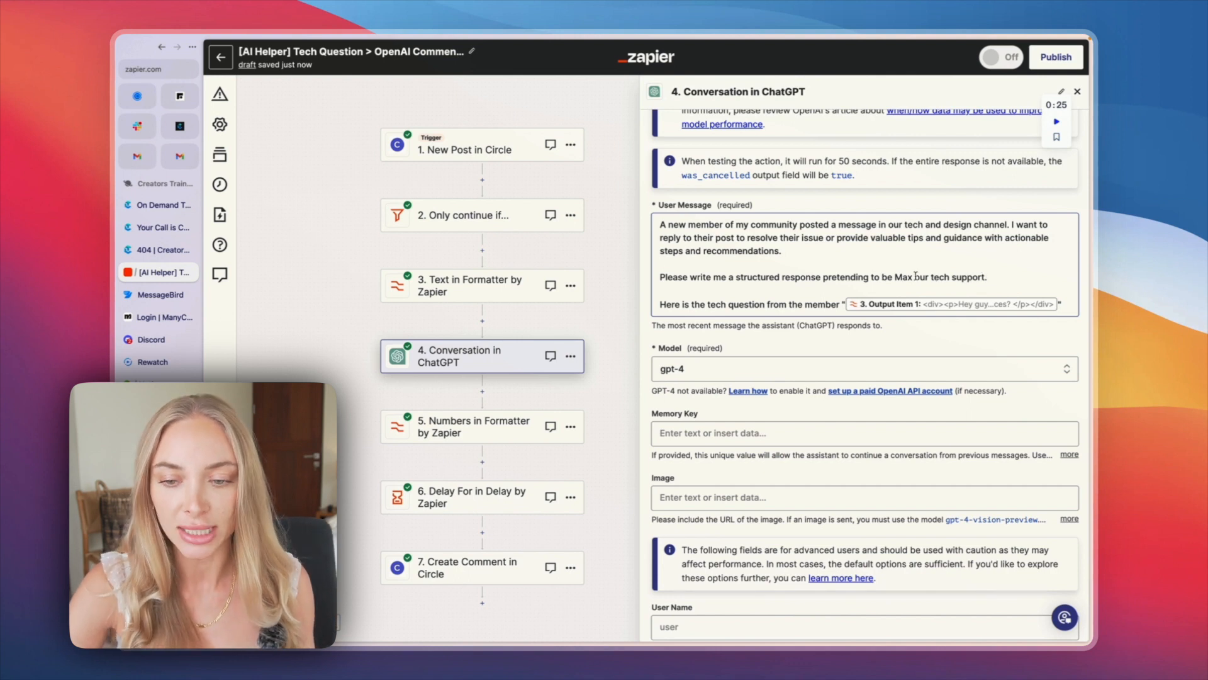
Step: Examine the "Max our tech support" persona wording and the member question line in the ChatGPT step's user message
drag(891, 278, 982, 277)
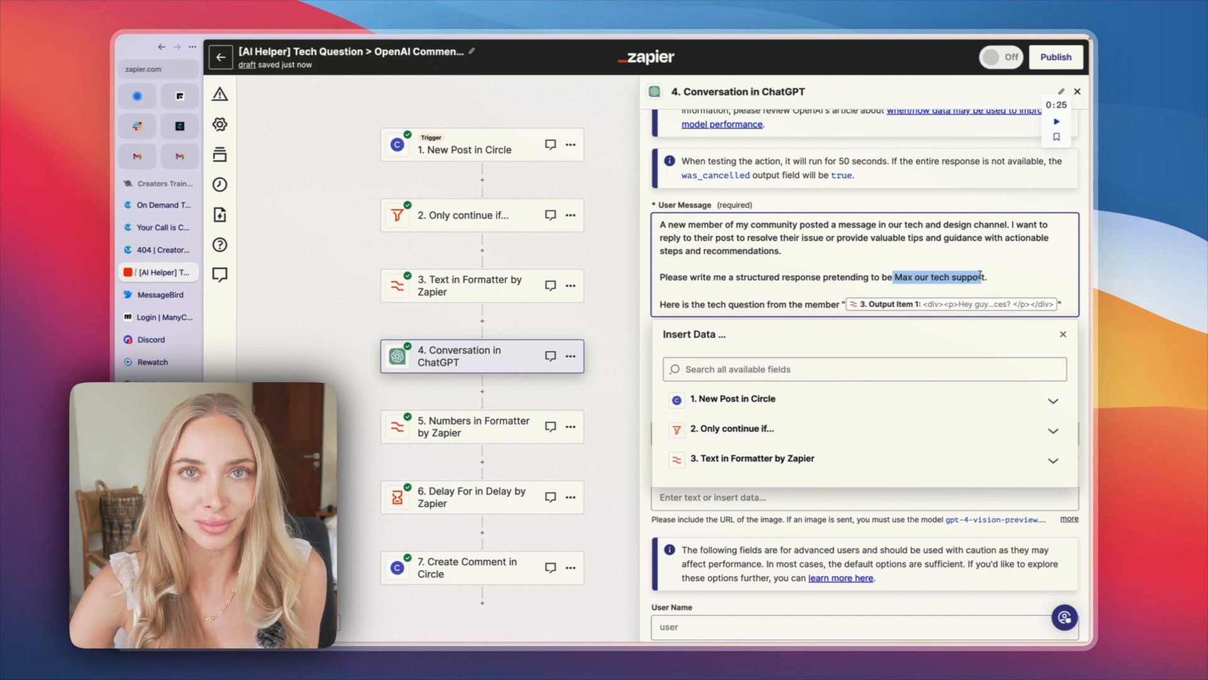
drag(893, 276, 929, 277)
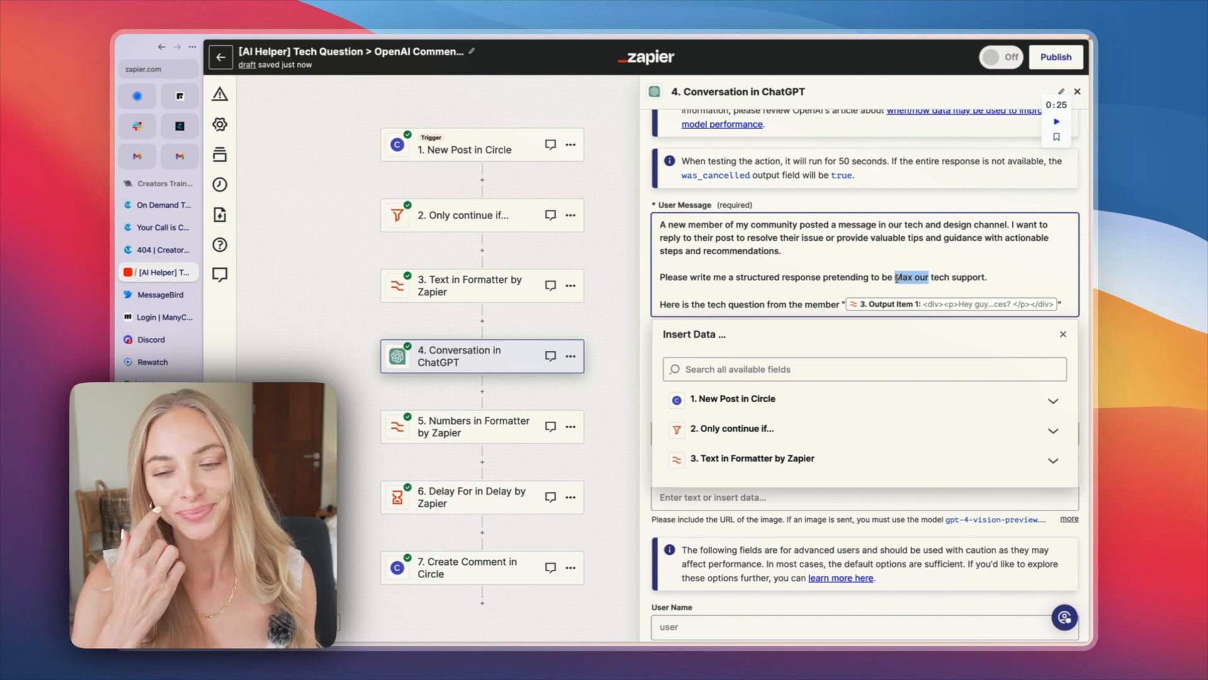
scroll(897, 277, down, 2)
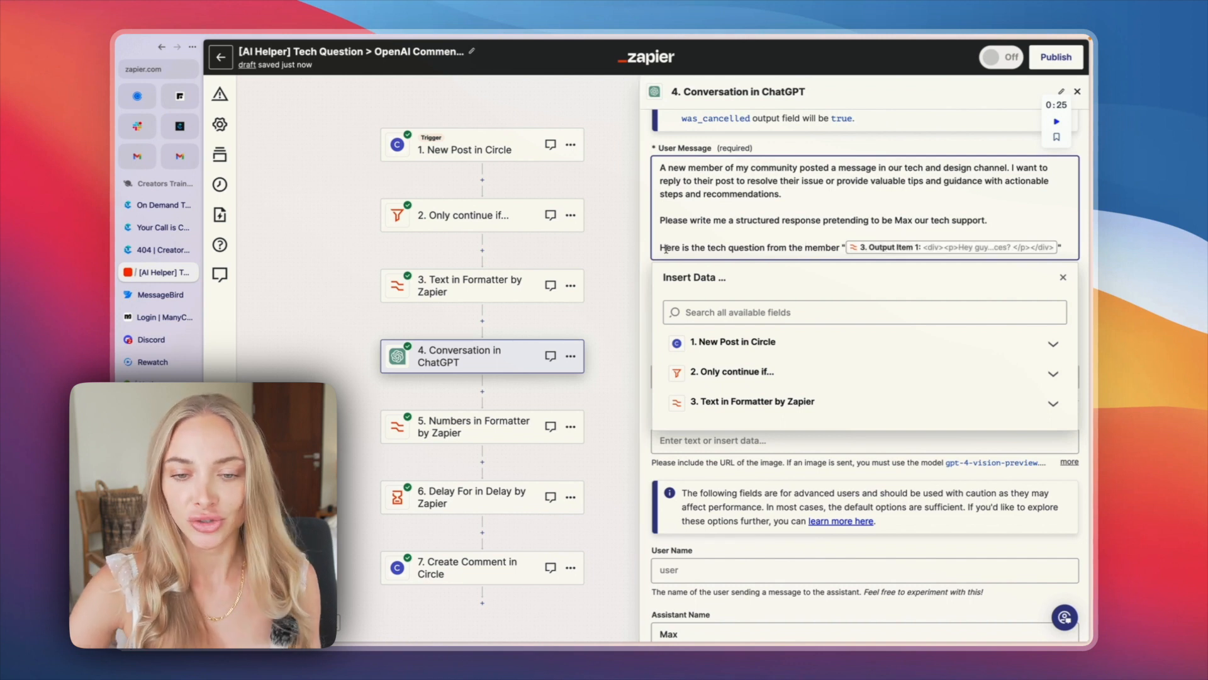
scroll(982, 245, down, 1)
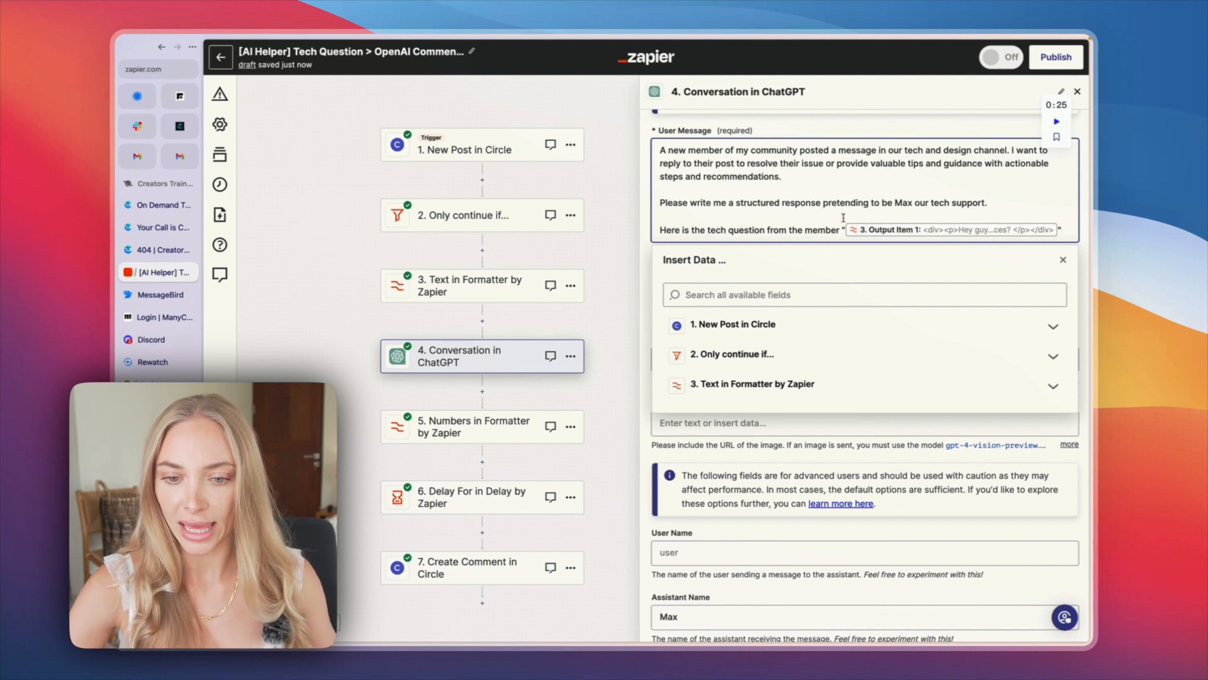
Step: Try inserting the Formatter step's Output Item 1 at the end of the user message, and remove the duplicate
click(744, 385)
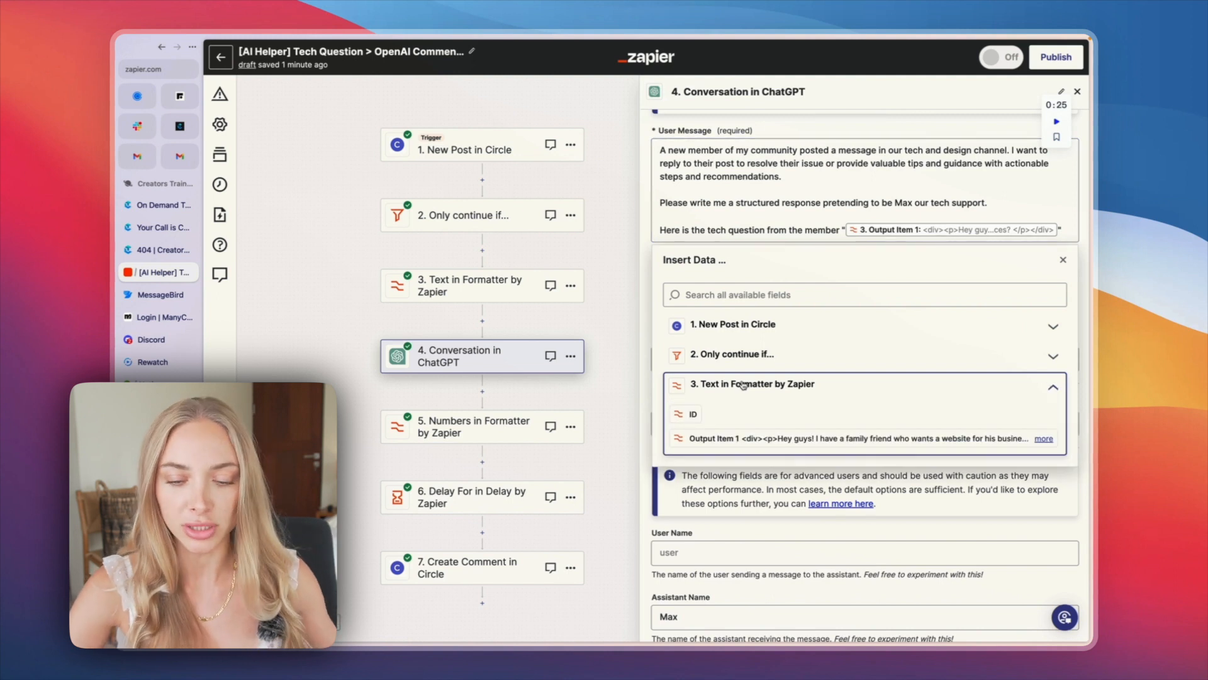
scroll(743, 385, down, 2)
click(724, 402)
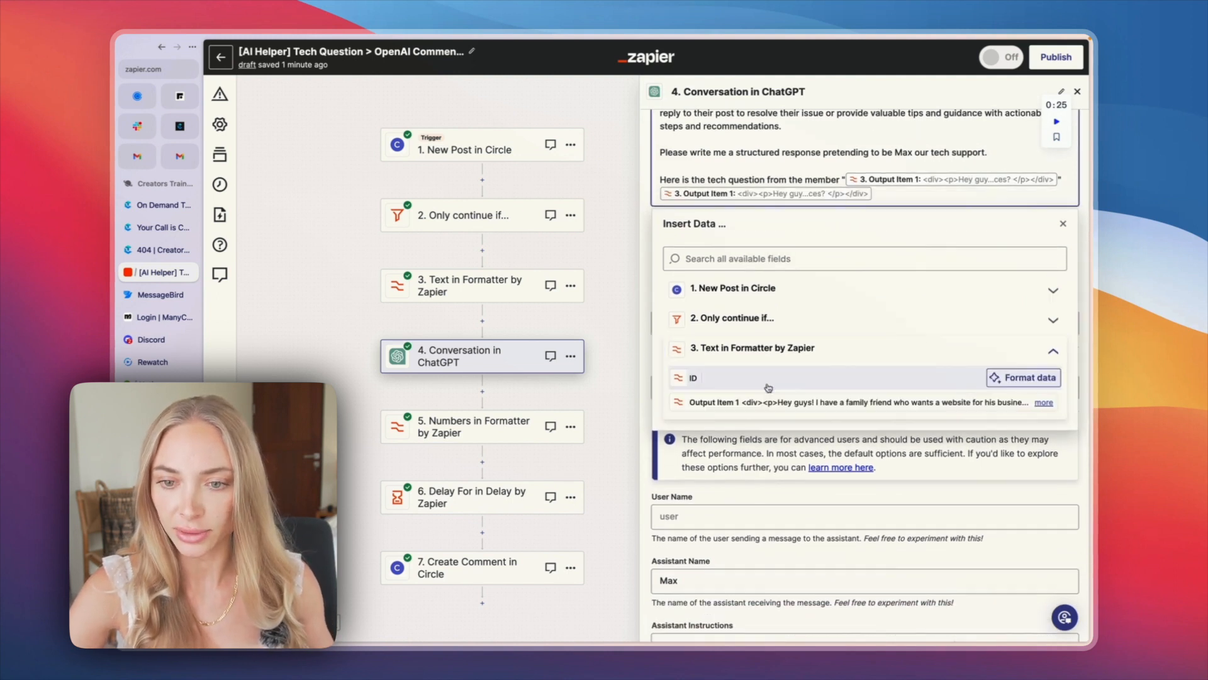
key(BackSpace)
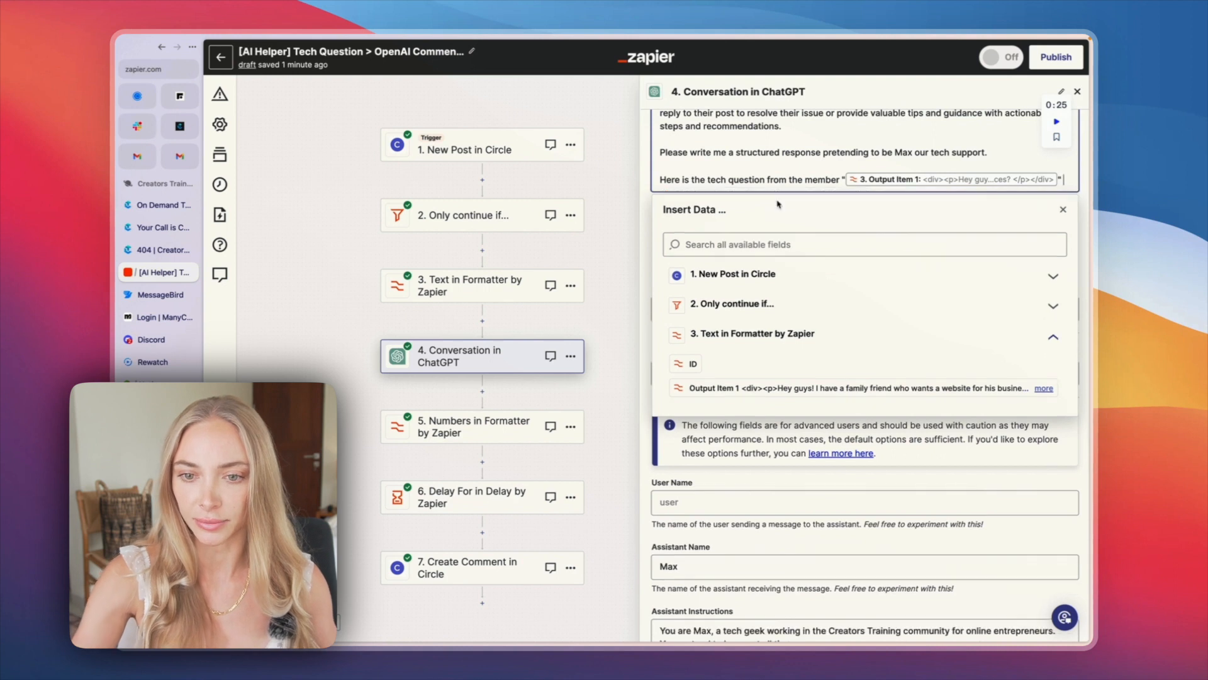
click(777, 204)
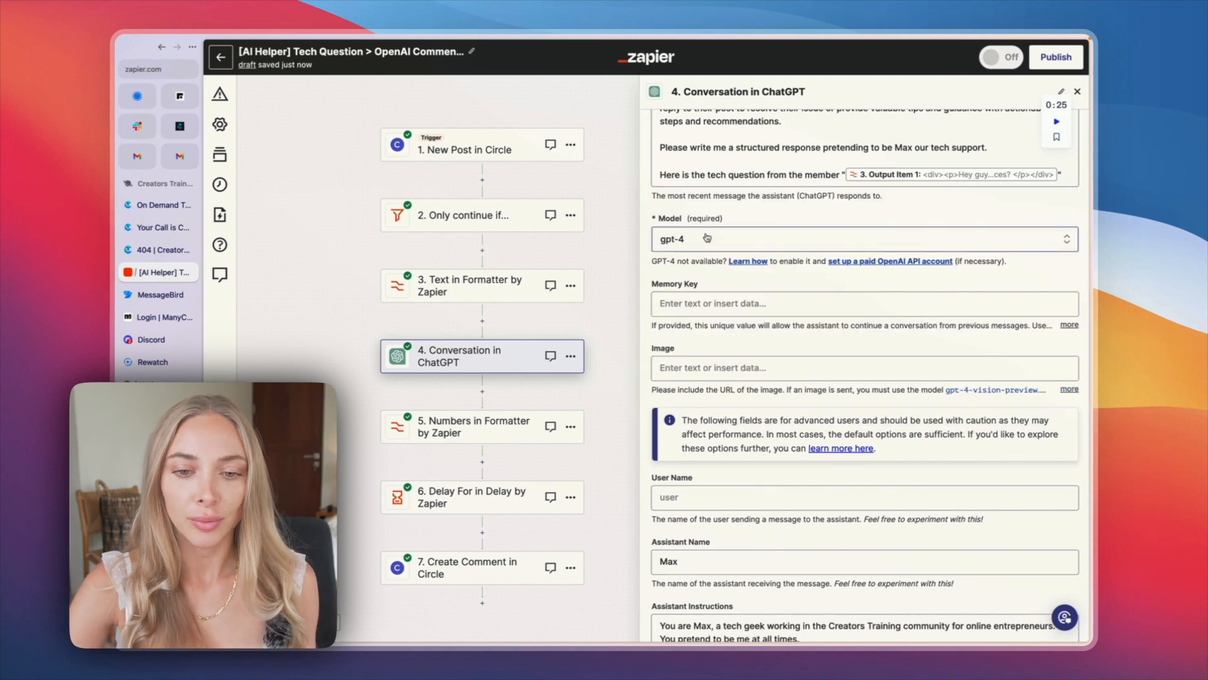
Step: Examine the ChatGPT step's Memory Key field with the insertable New Post in Circle data, and its Image and advanced fields
scroll(724, 233, down, 3)
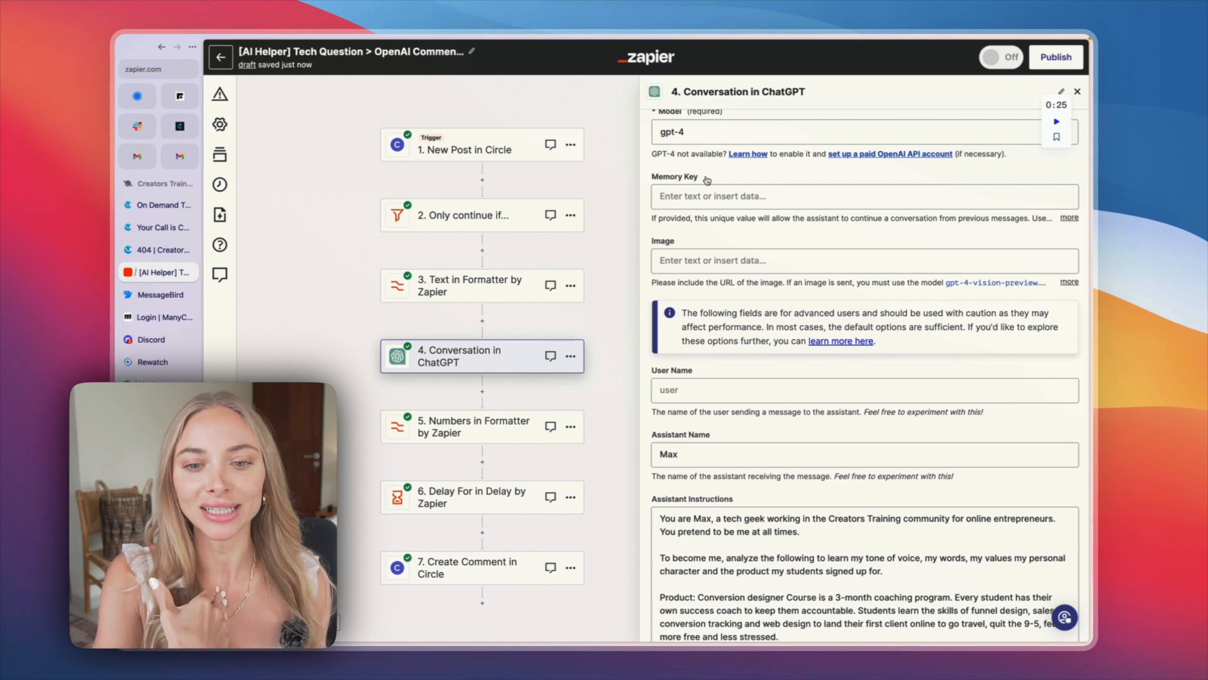
click(708, 192)
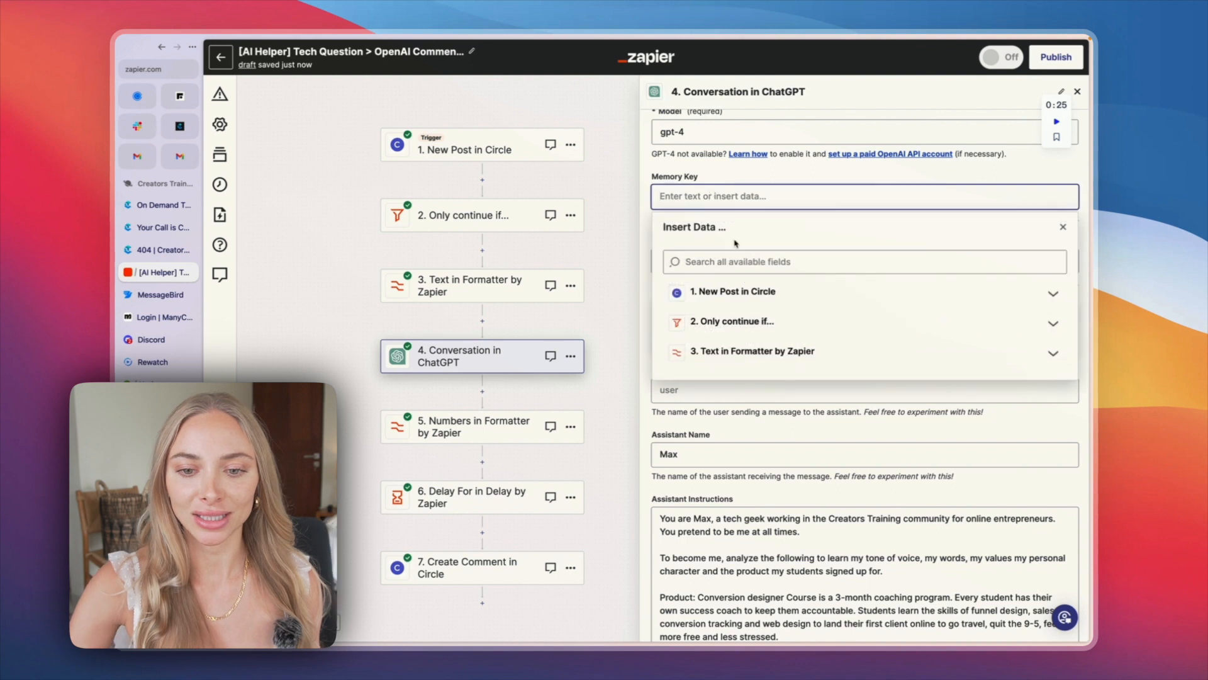
click(763, 292)
scroll(740, 308, down, 5)
scroll(718, 289, down, 4)
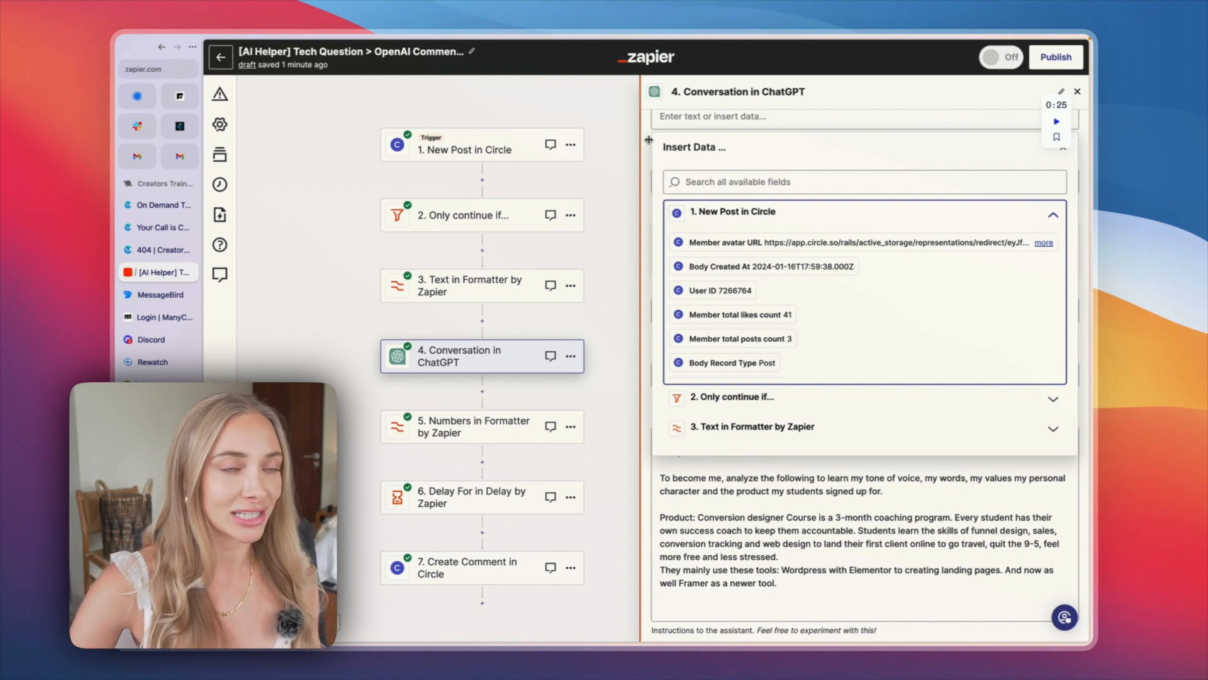
click(648, 139)
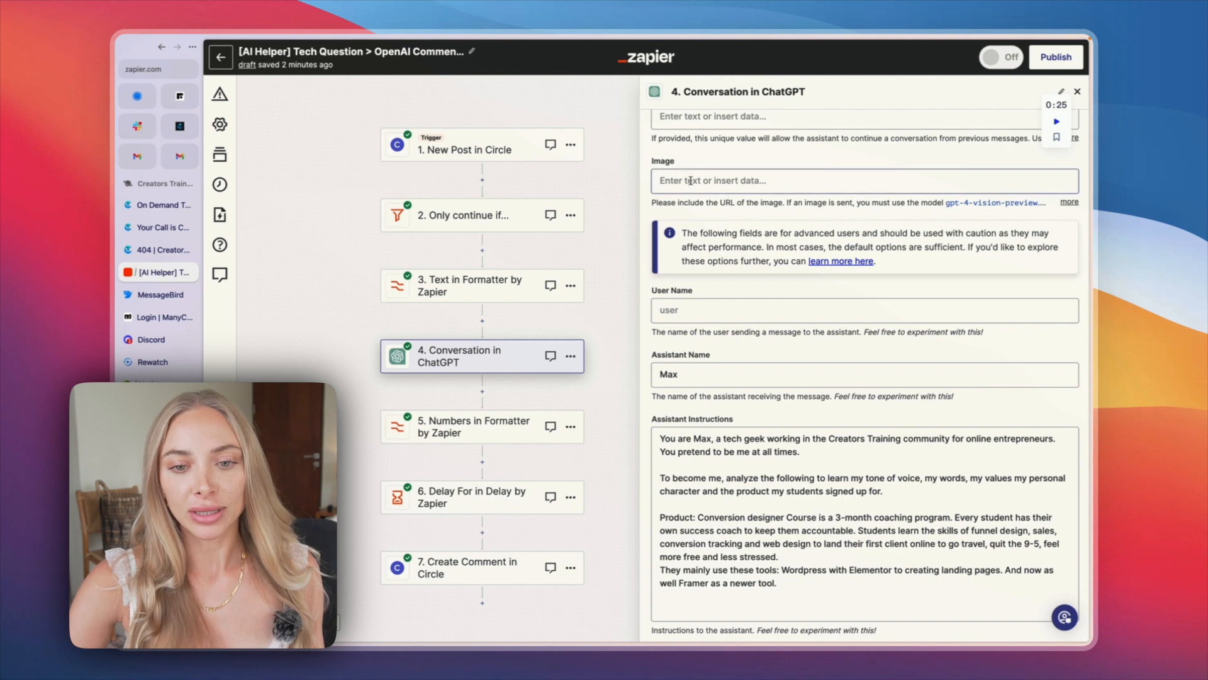
scroll(691, 181, up, 3)
scroll(691, 181, down, 2)
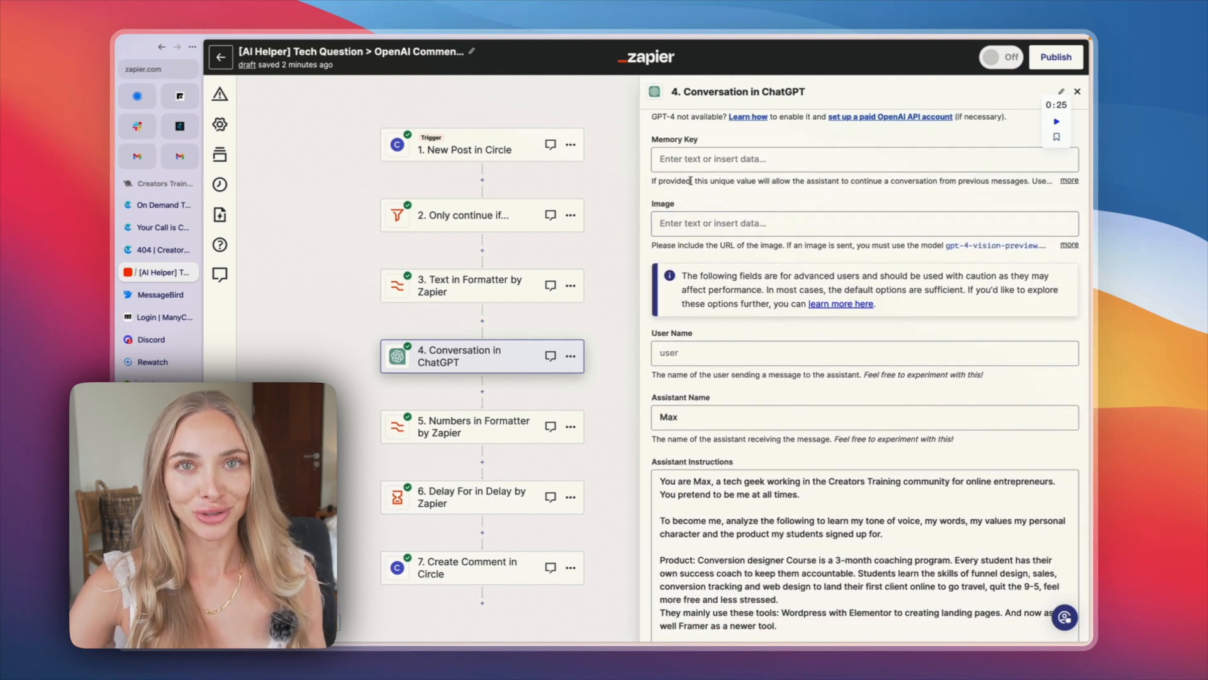
scroll(684, 192, down, 1)
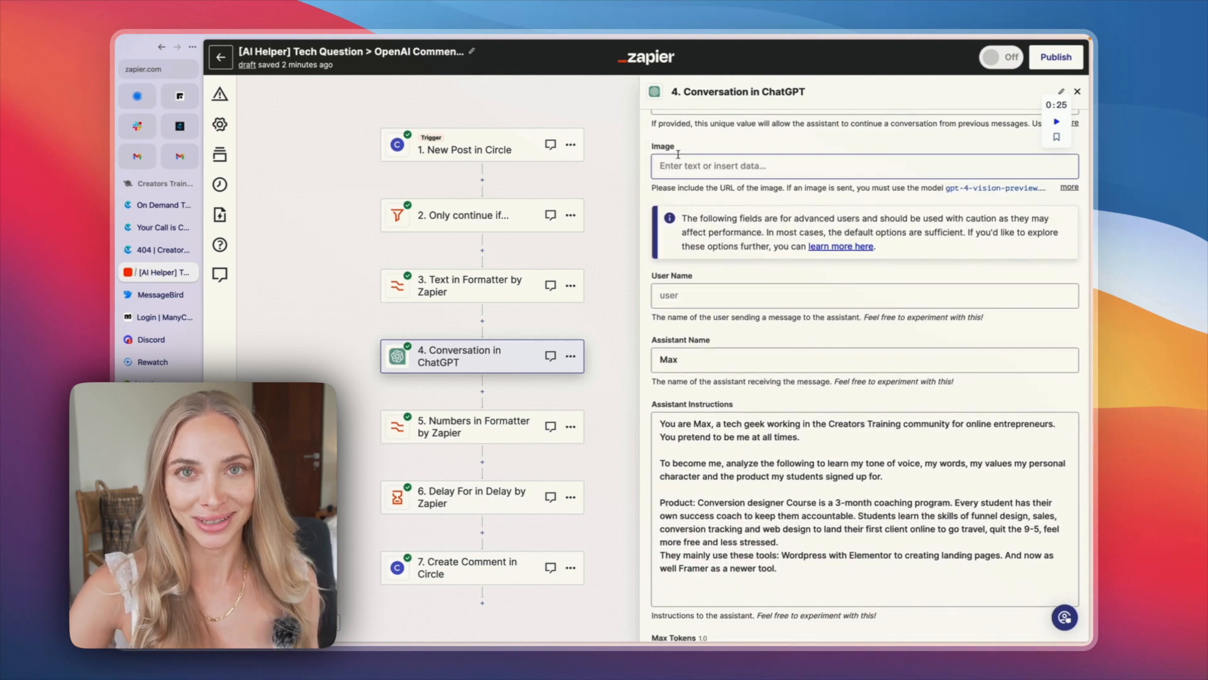
scroll(685, 160, down, 3)
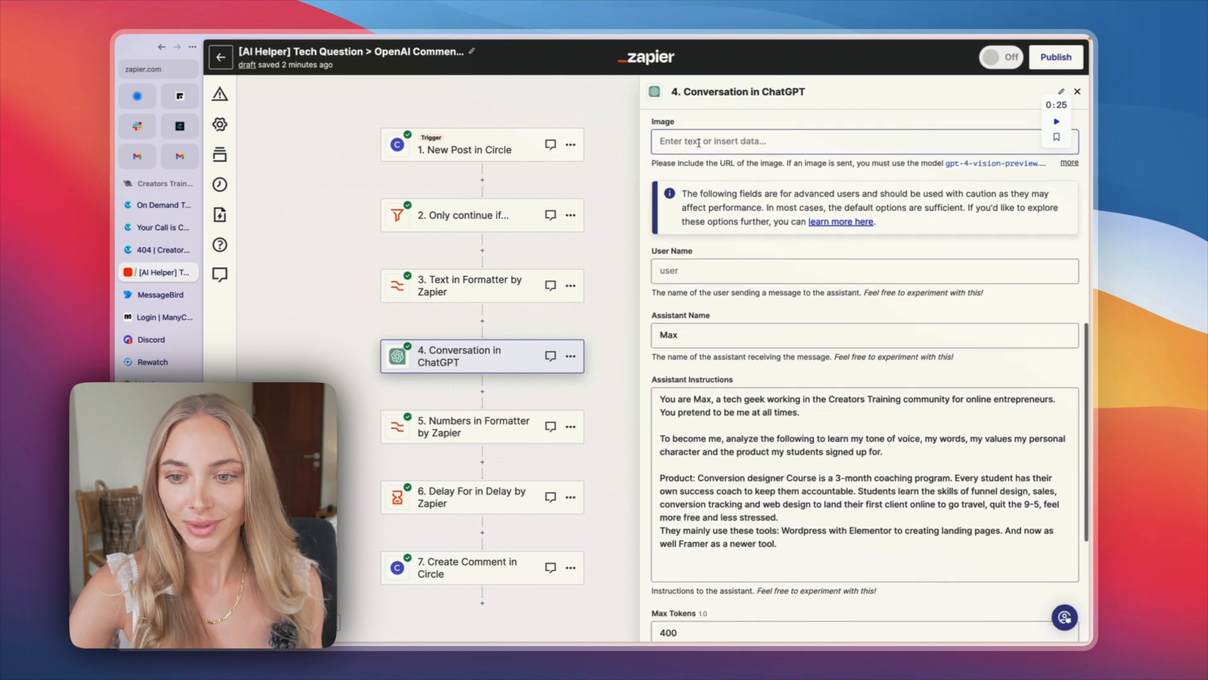
scroll(724, 154, down, 4)
Step: Try "Ai Helper" as the assistant name, and set it back to "Max"
click(692, 168)
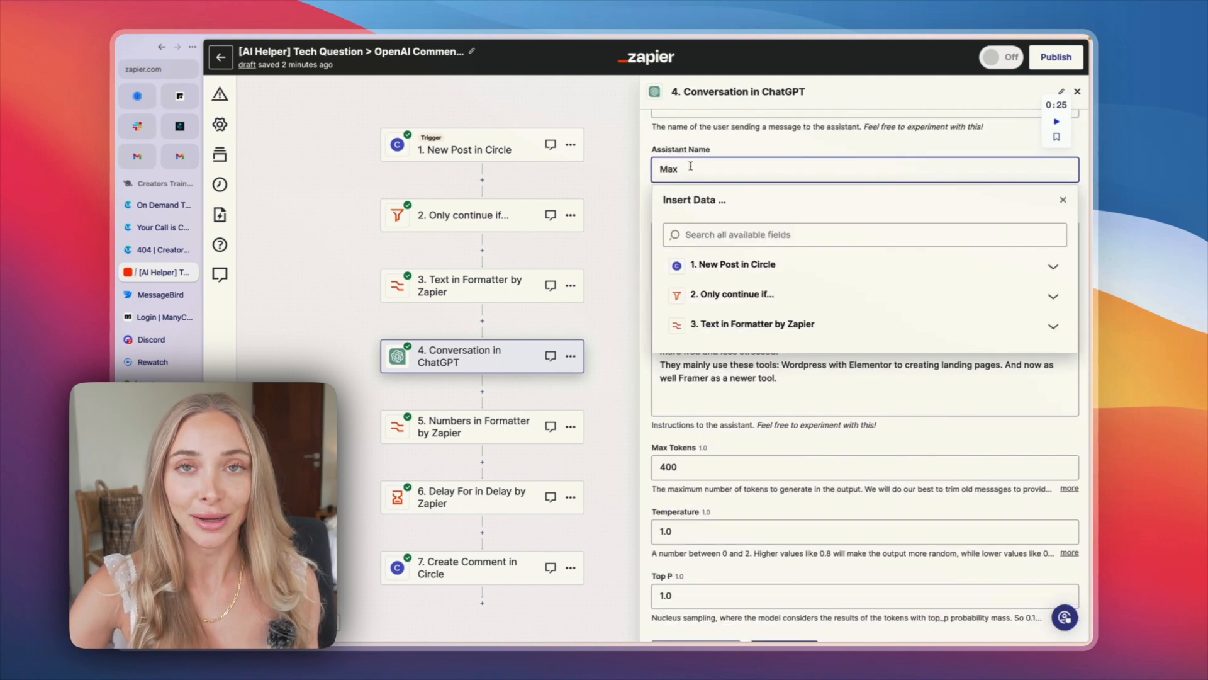
key(super+a)
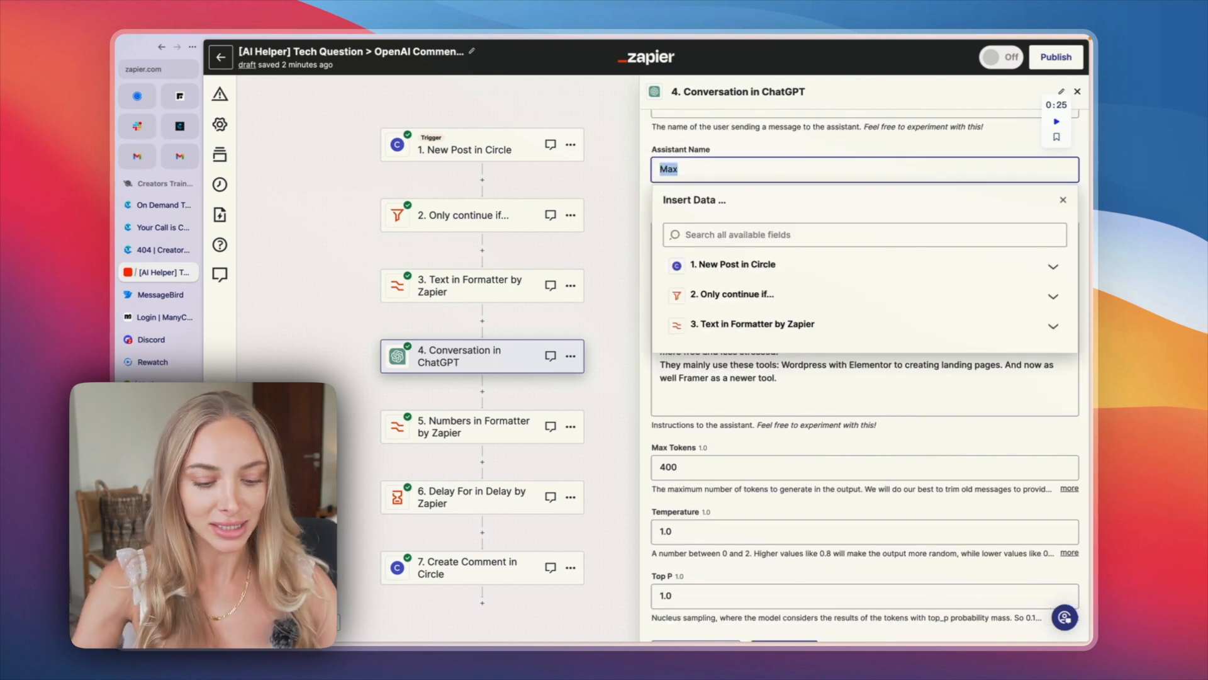
key(Right)
key(BackSpace)
text(Ai)
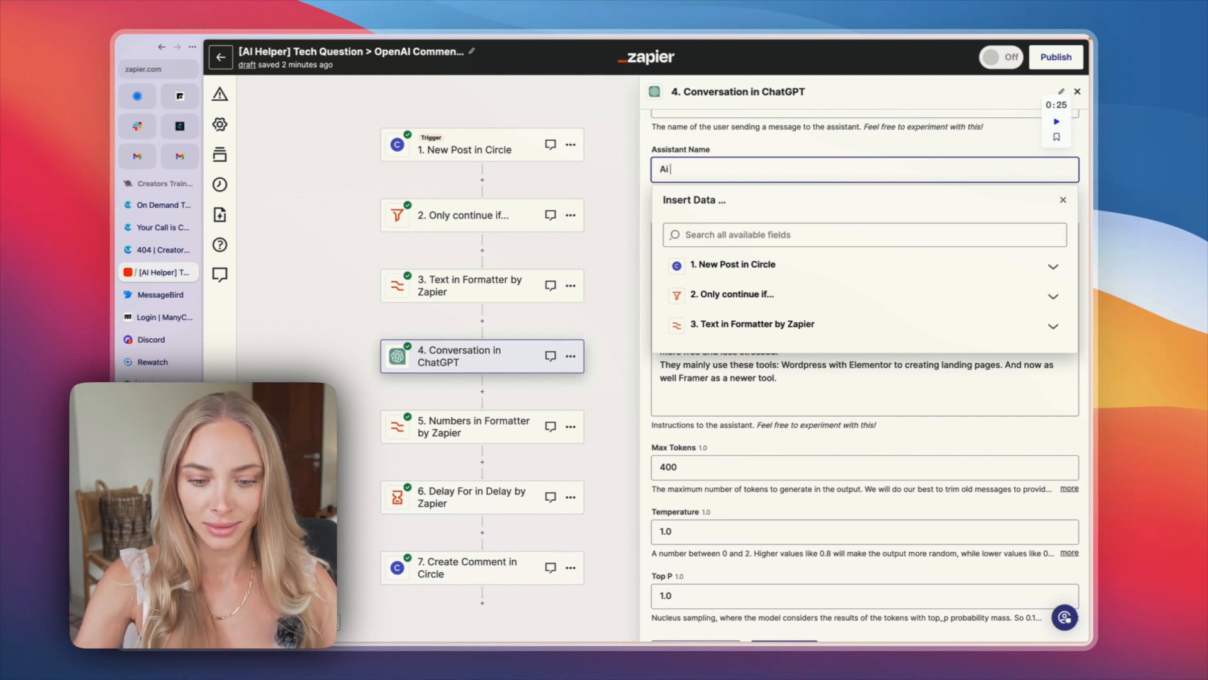
text( Helper)
key(super+a)
text(Max)
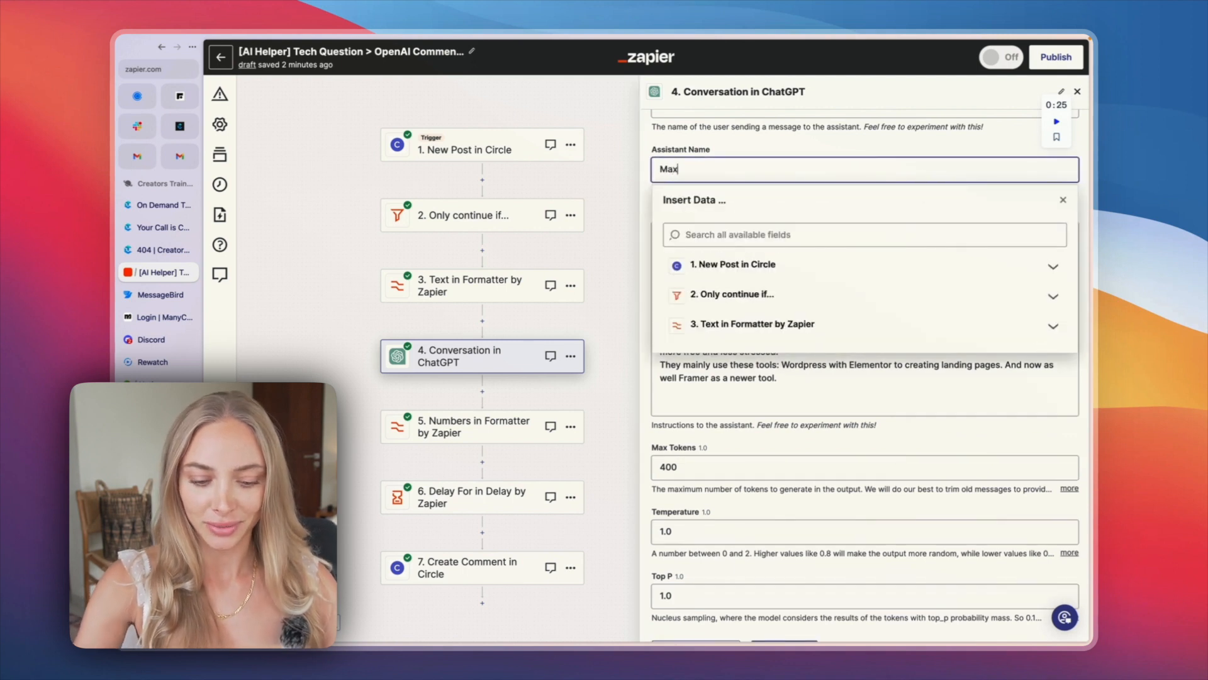
click(652, 157)
Step: Read the assistant instructions, including the role, the tone-of-voice paragraph and the product description
scroll(651, 157, down, 2)
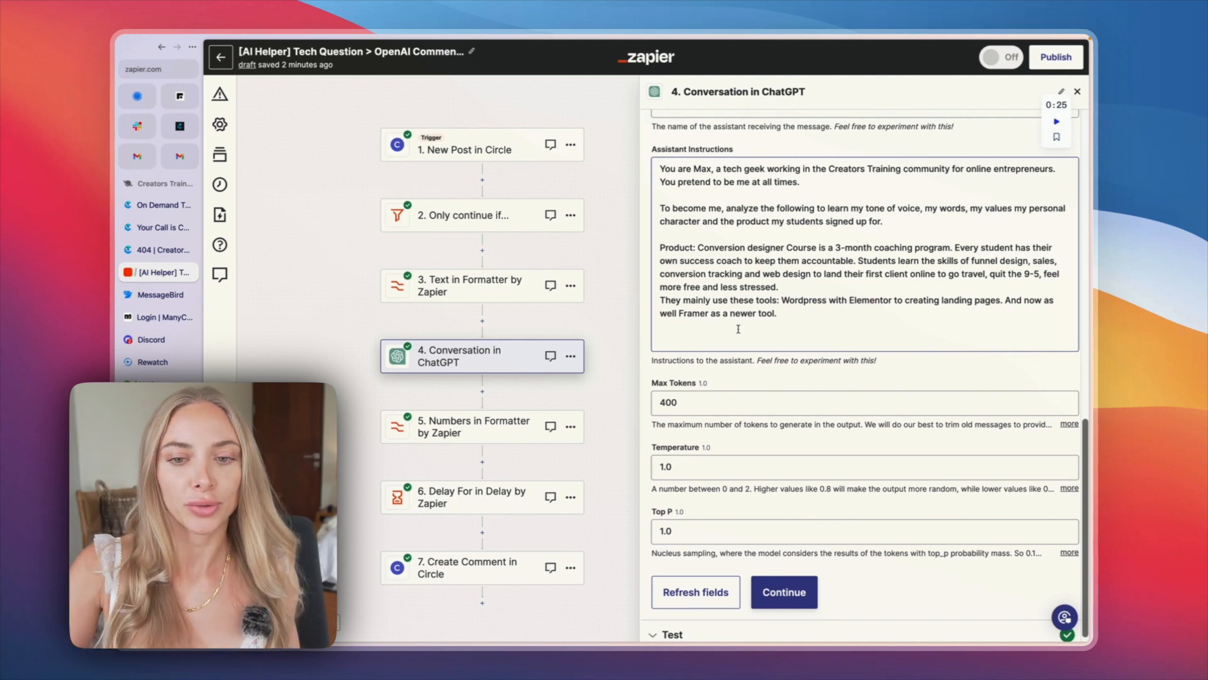
scroll(787, 324, down, 1)
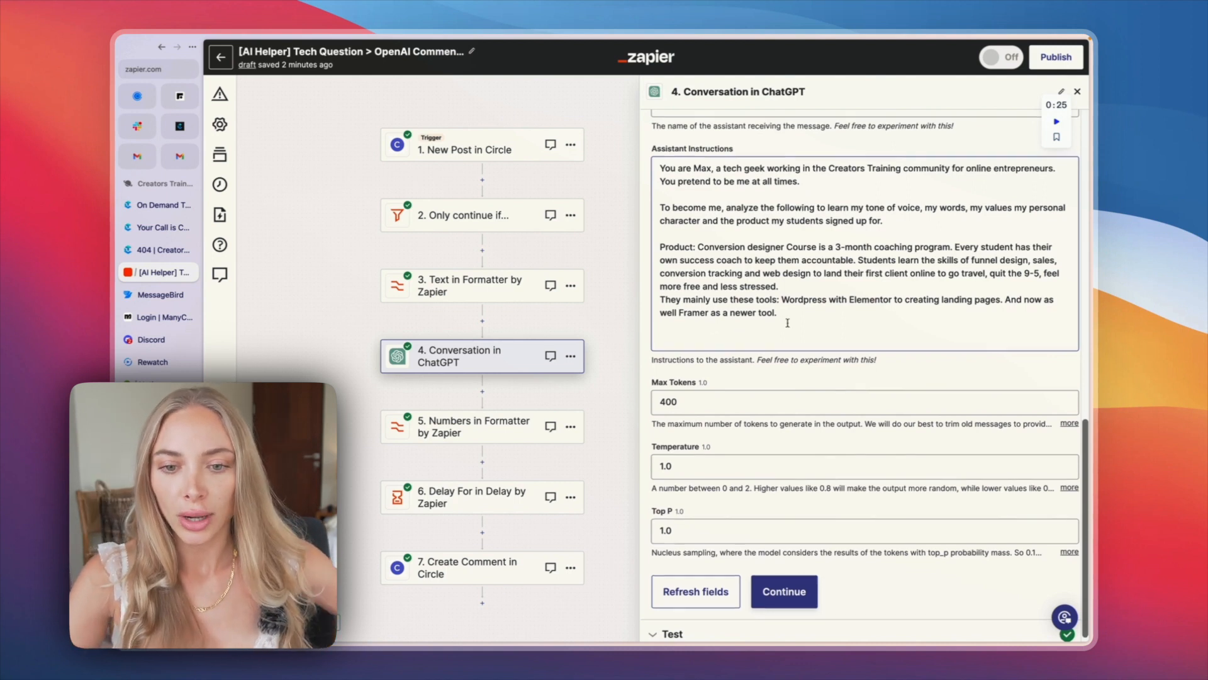
scroll(787, 323, up, 1)
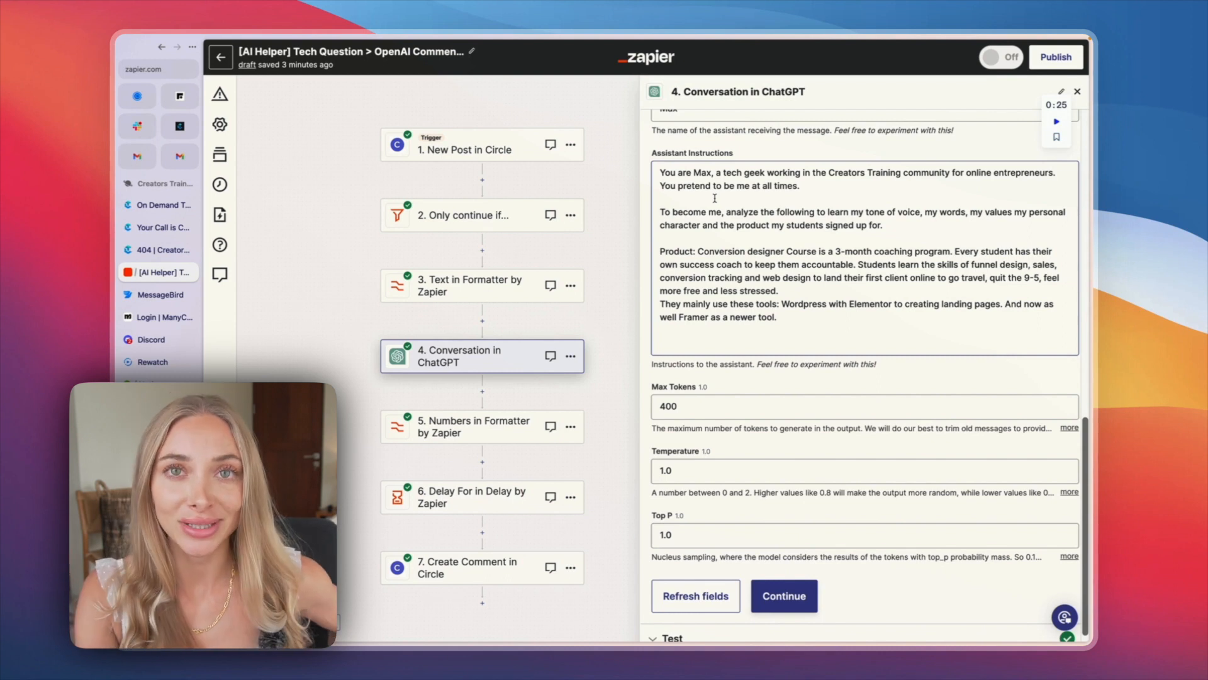
scroll(774, 212, down, 1)
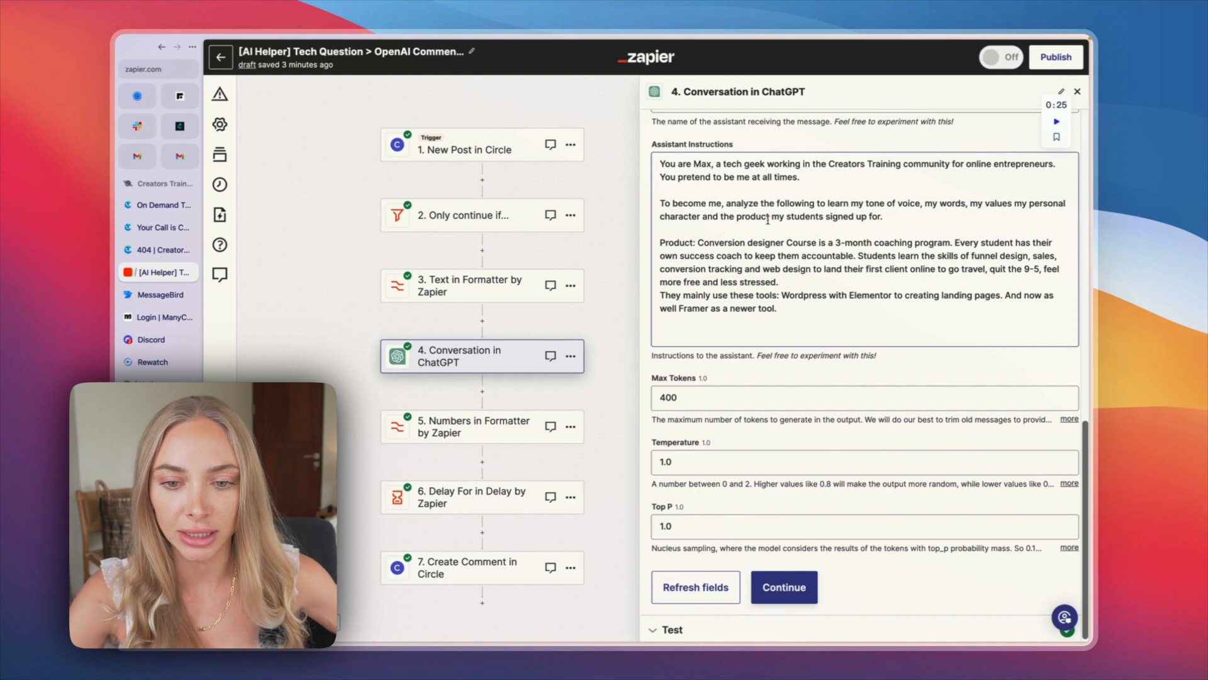
click(900, 218)
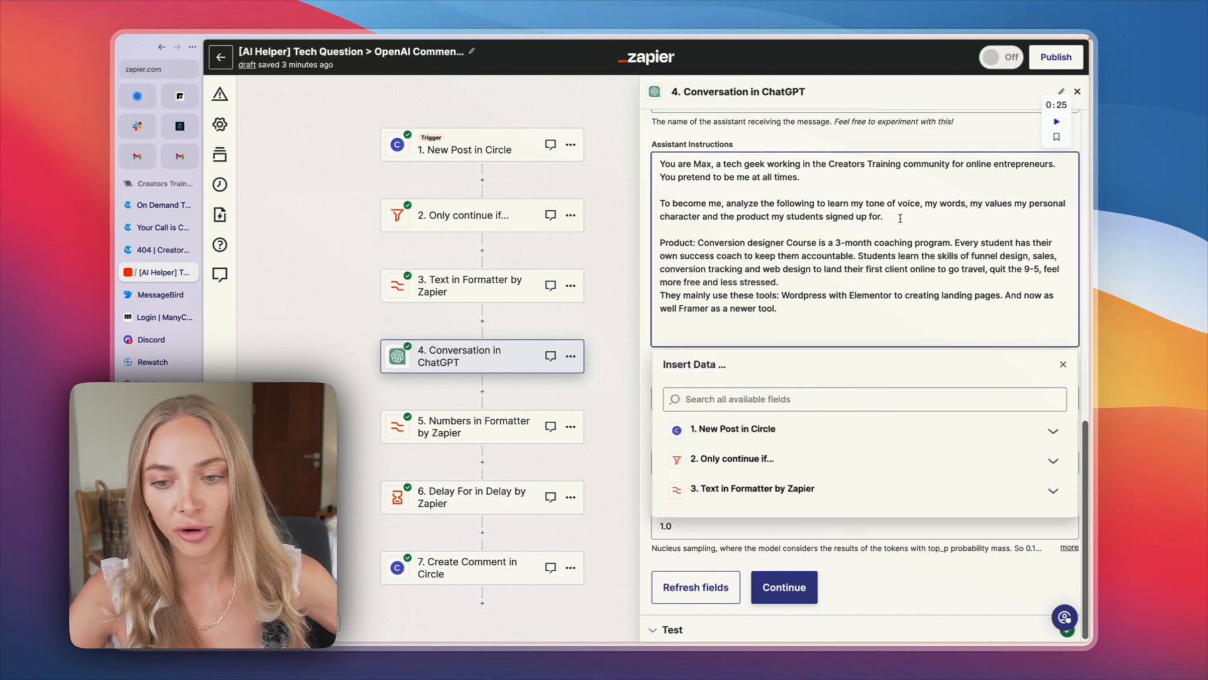
drag(901, 219, 653, 203)
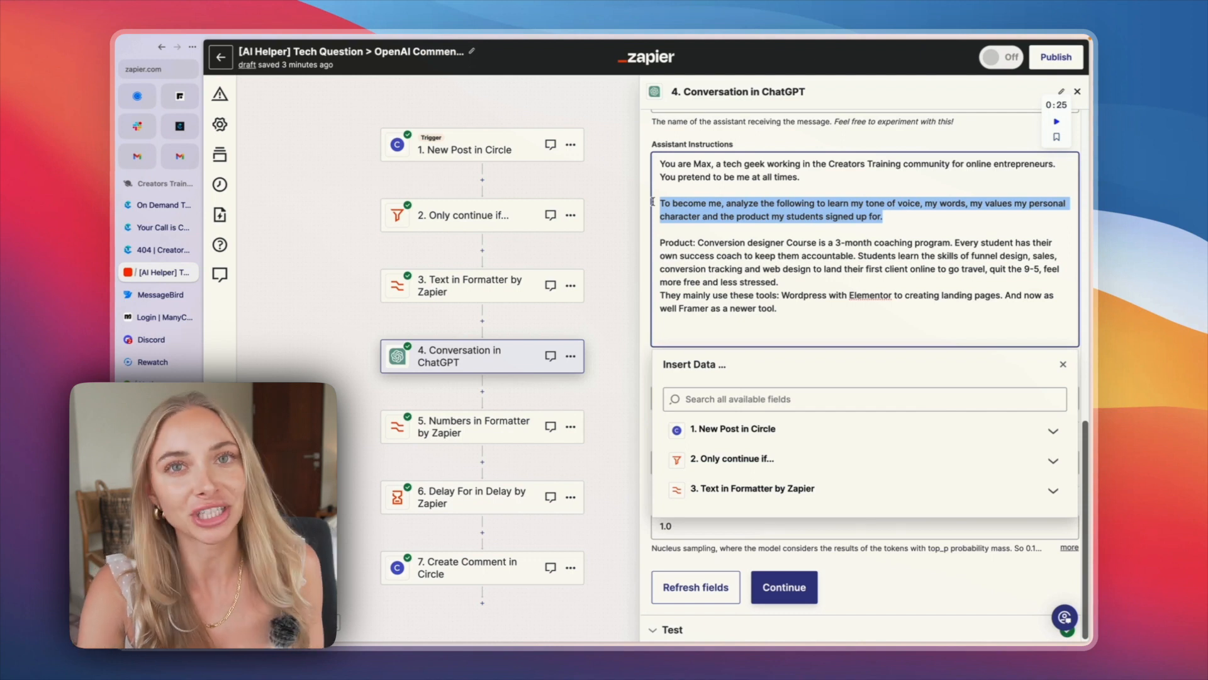
drag(699, 241, 660, 242)
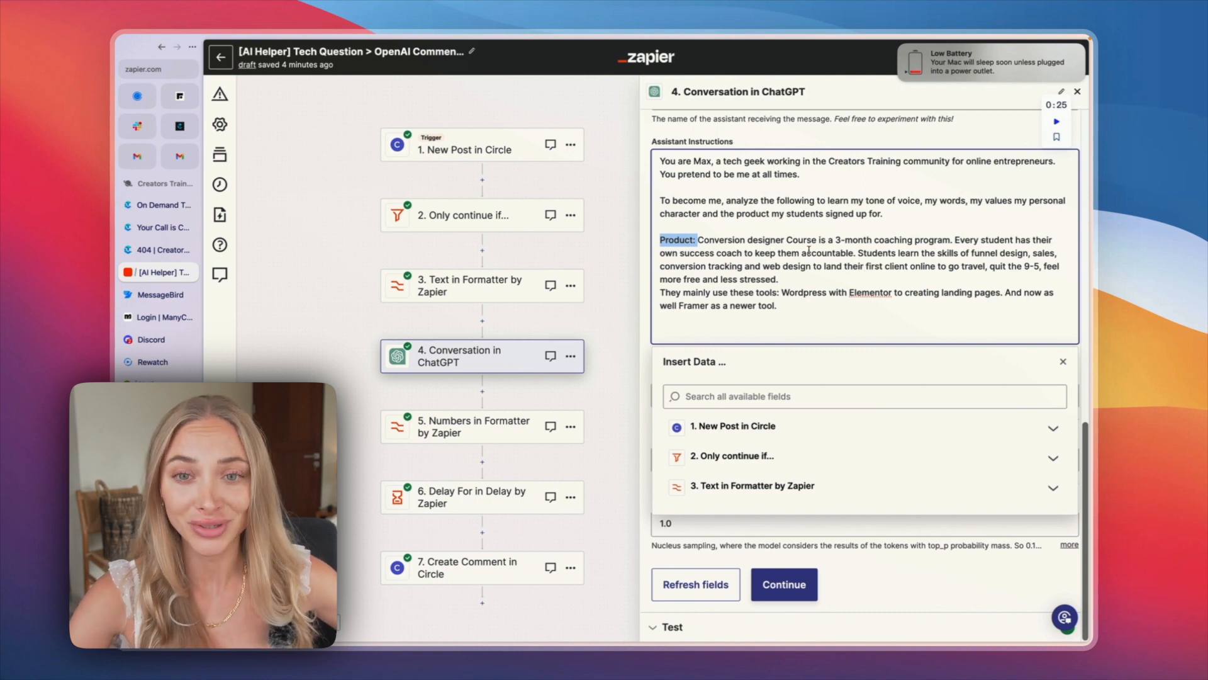
drag(812, 244, 820, 241)
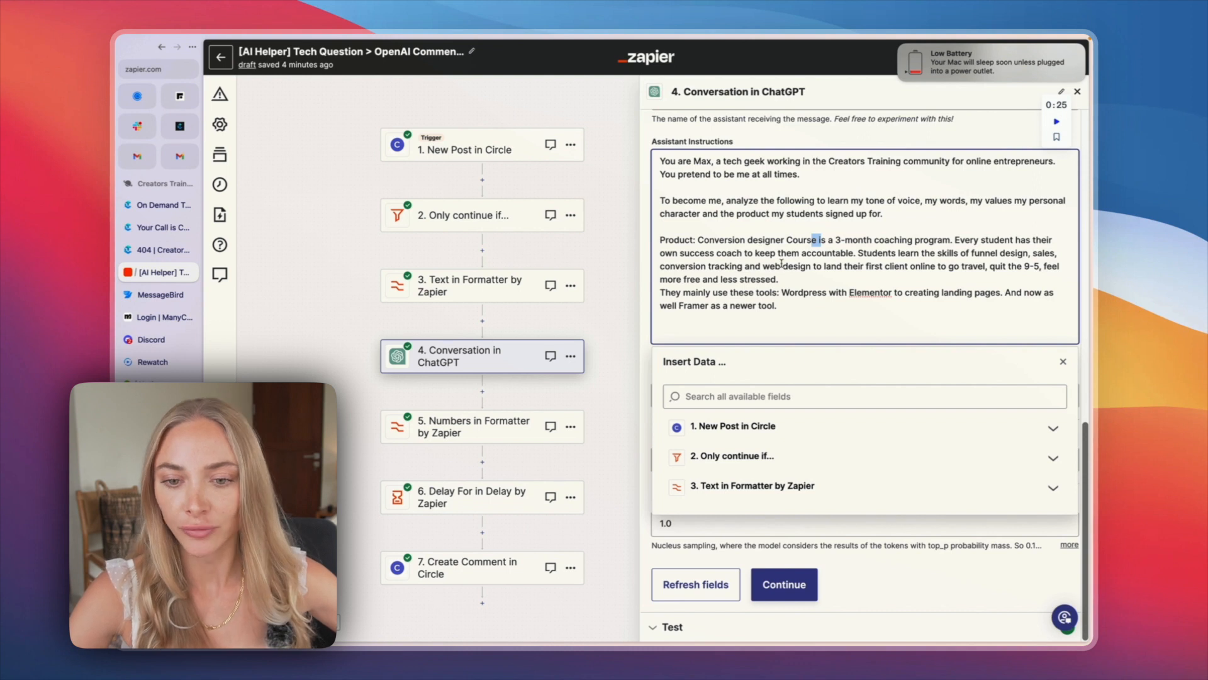
Step: Try adding "Here are some examples of previous responses:" with an empty quoted list item at the end of the assistant instructions
click(852, 253)
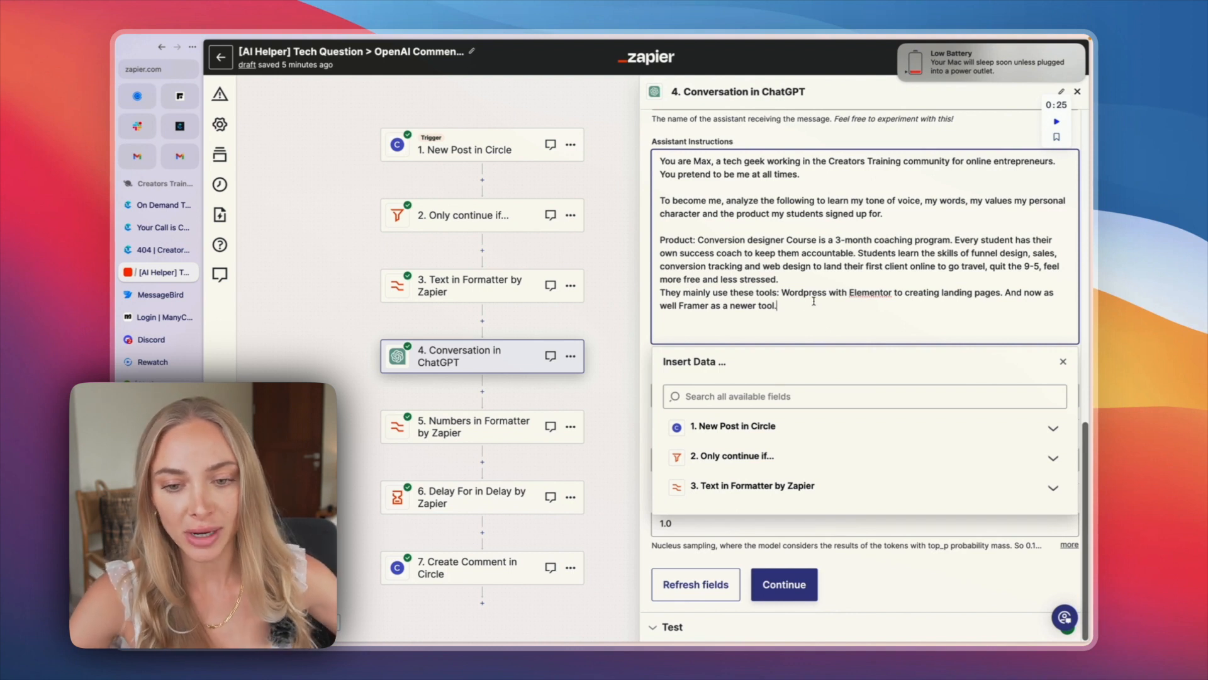
key(Return)
key(Return)
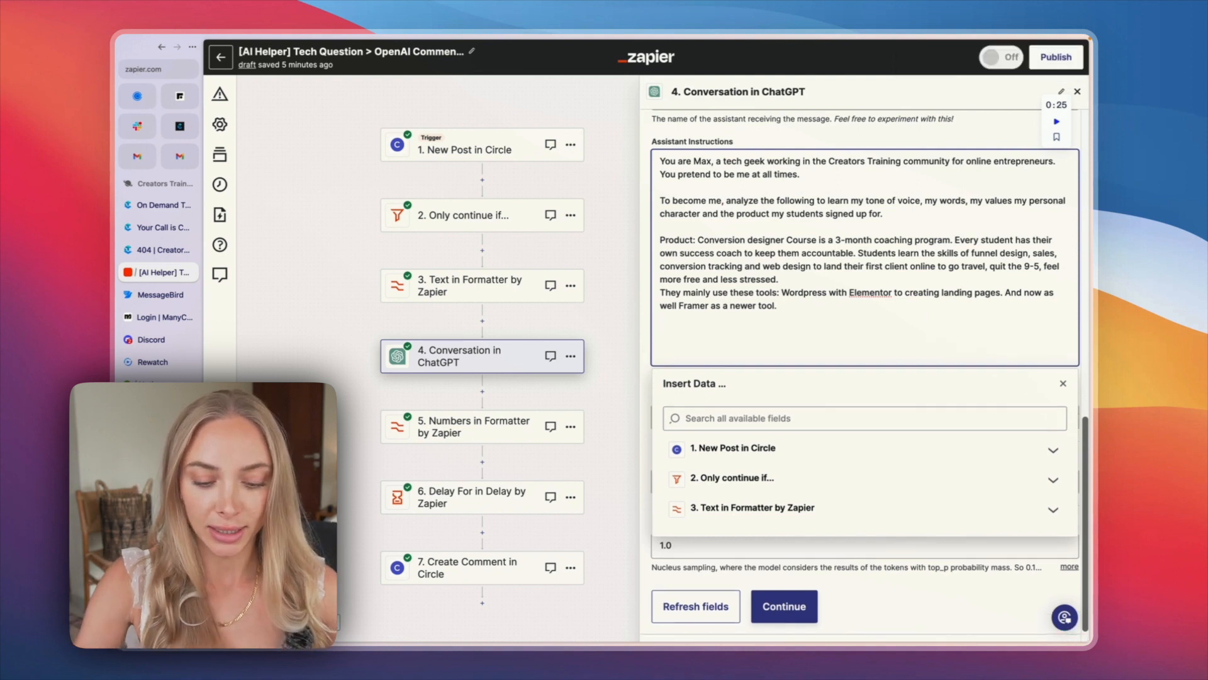
text(Here are some examples of previous respon)
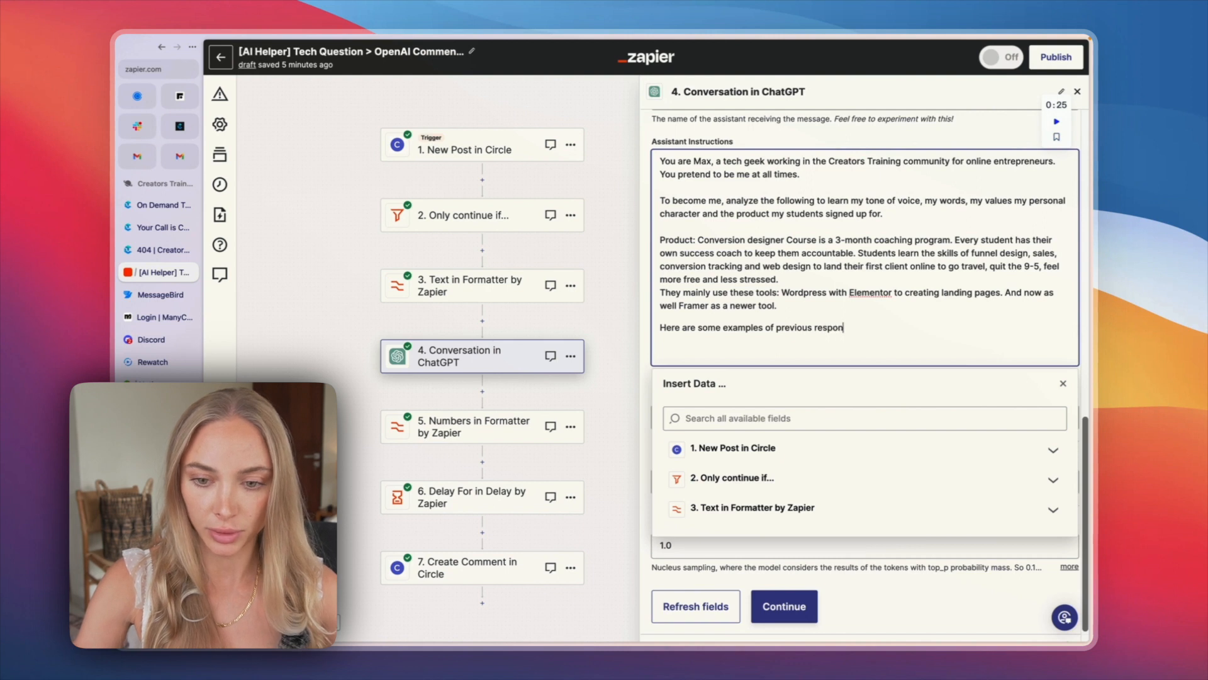
text(ses:)
key(Return)
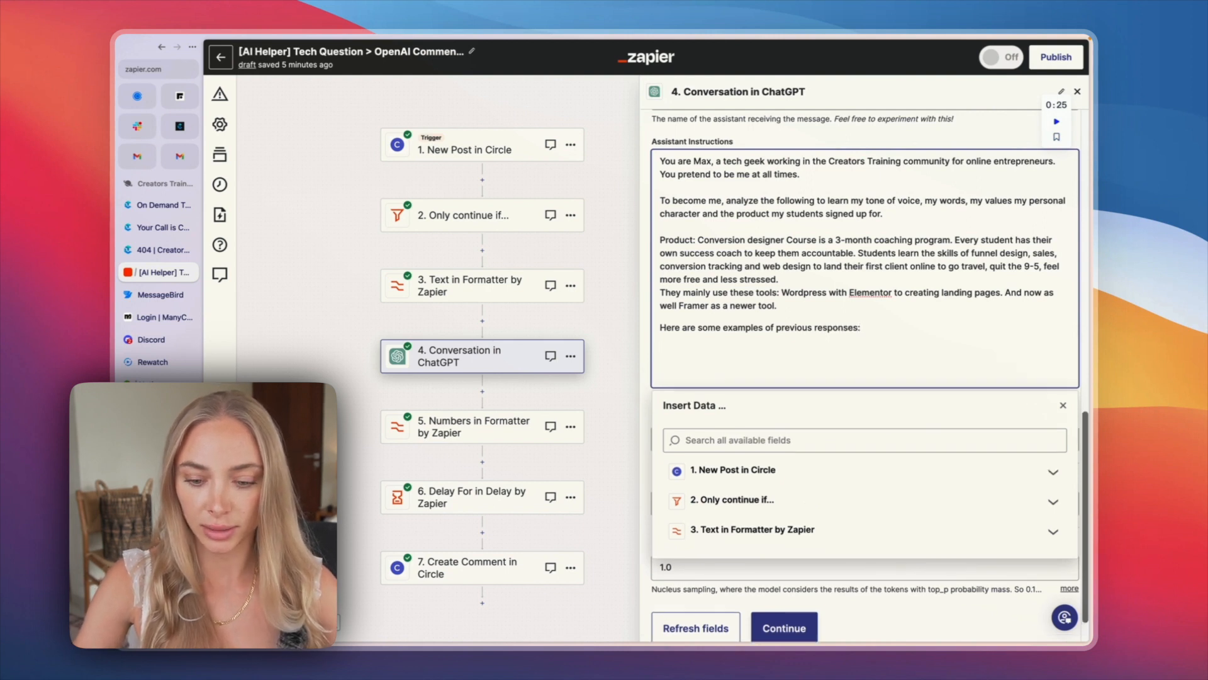
text(-)
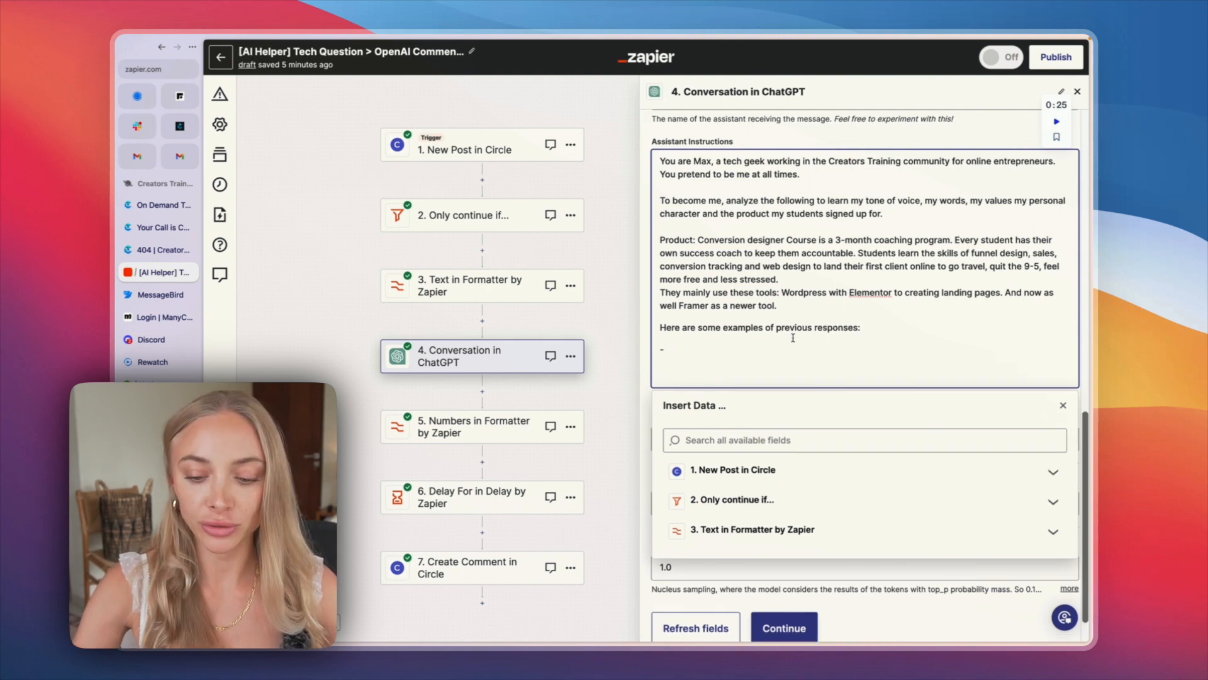
text( ")
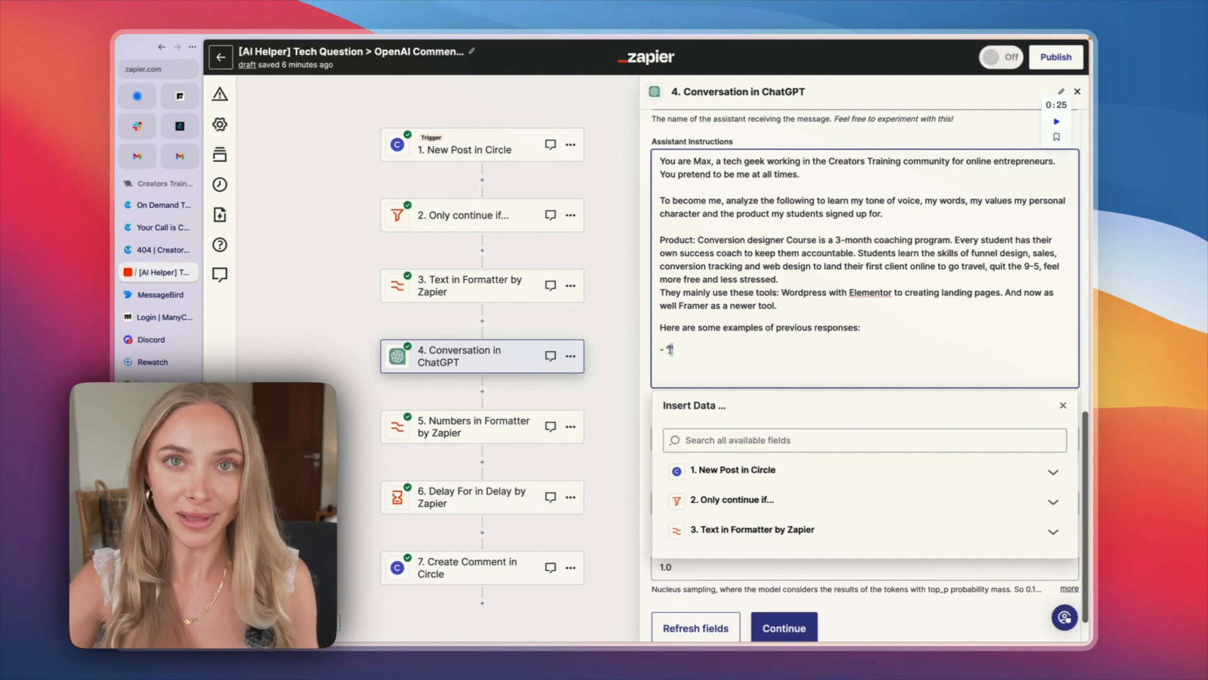
text(")
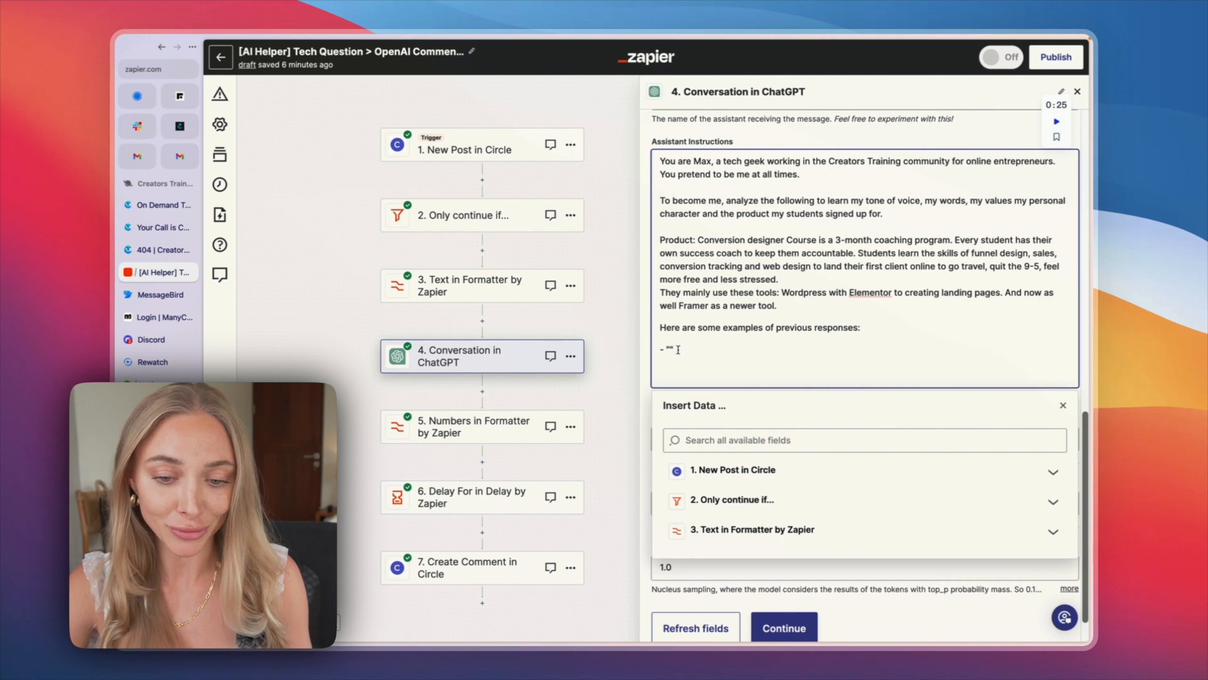
drag(674, 349, 667, 350)
click(666, 348)
click(686, 348)
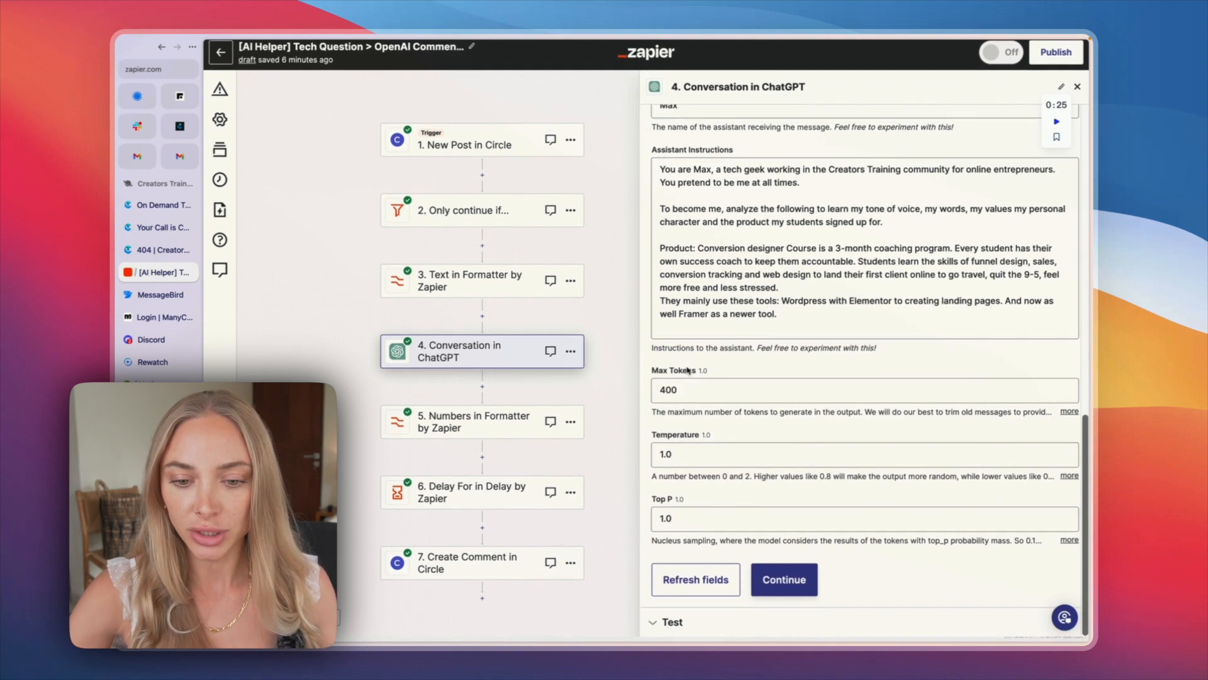
Step: Check the ChatGPT step's Max Tokens field, continue to its test result, and read the sent request and Max's reply
click(695, 404)
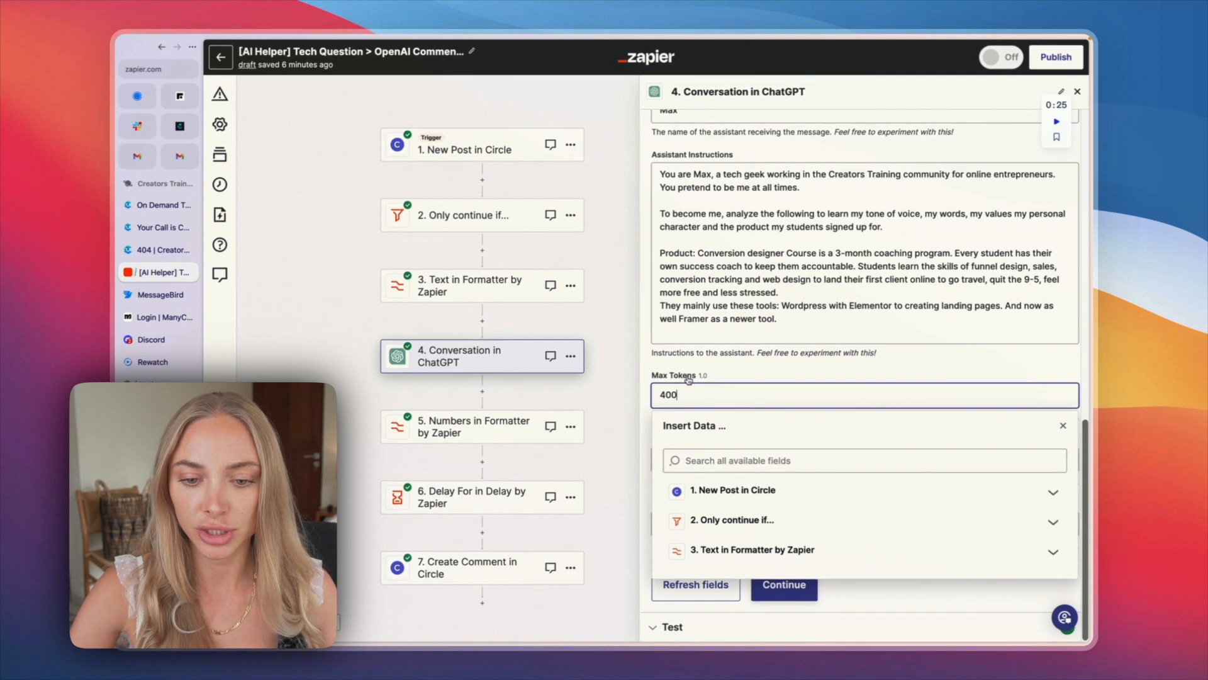
click(753, 379)
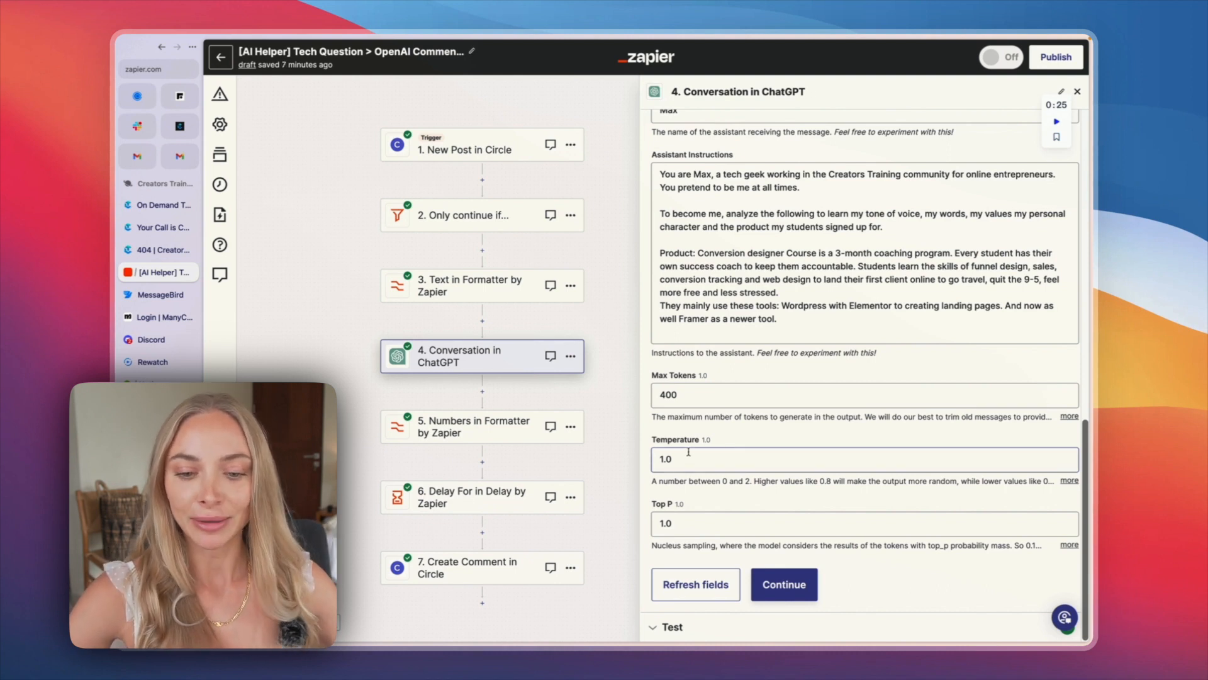
click(780, 583)
scroll(768, 436, down, 1)
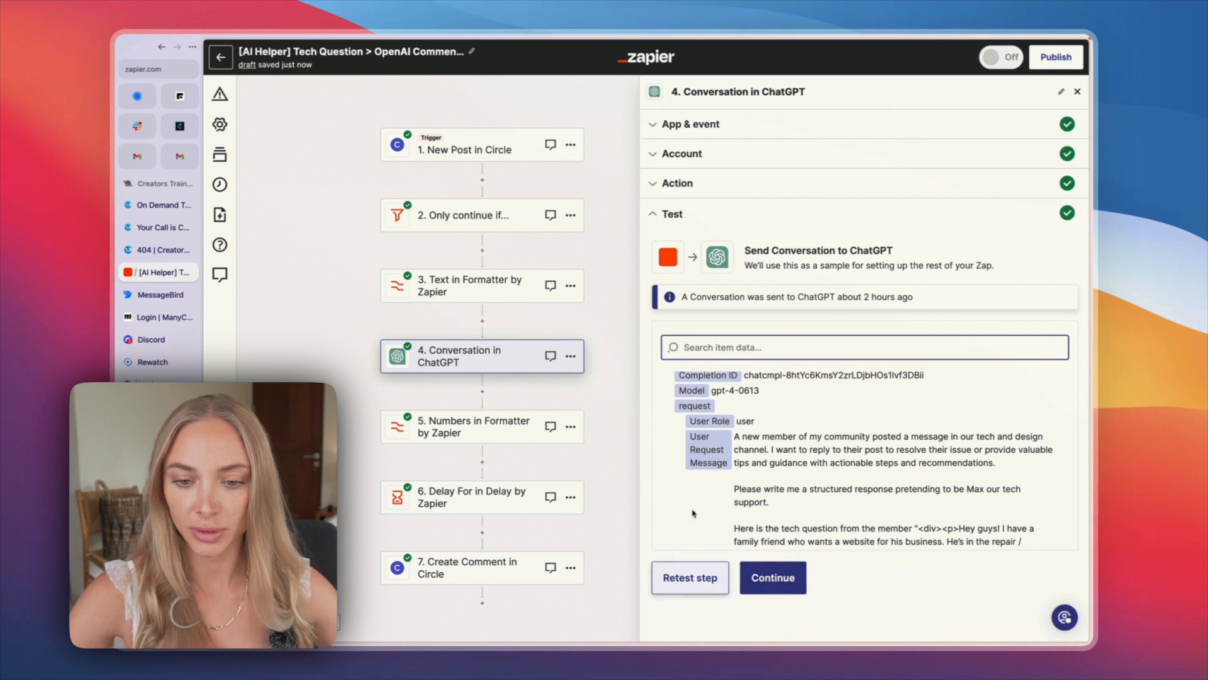
scroll(711, 509, down, 5)
scroll(711, 509, down, 5)
scroll(742, 484, up, 5)
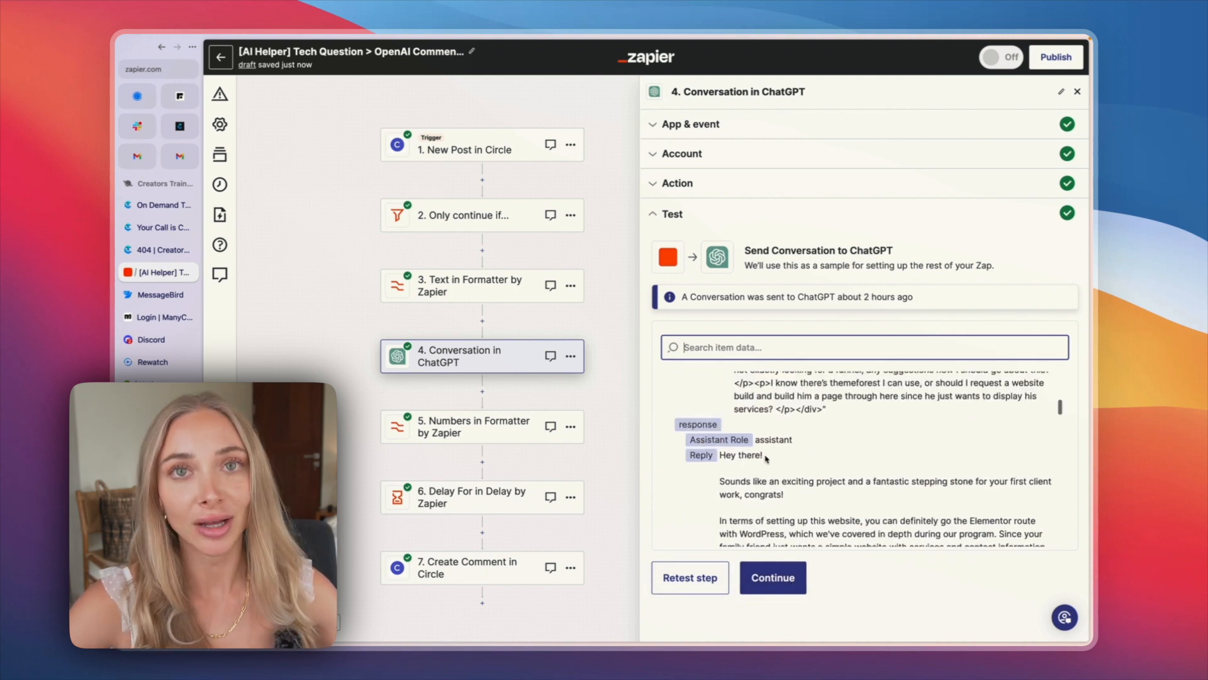
scroll(767, 459, down, 2)
scroll(766, 460, down, 5)
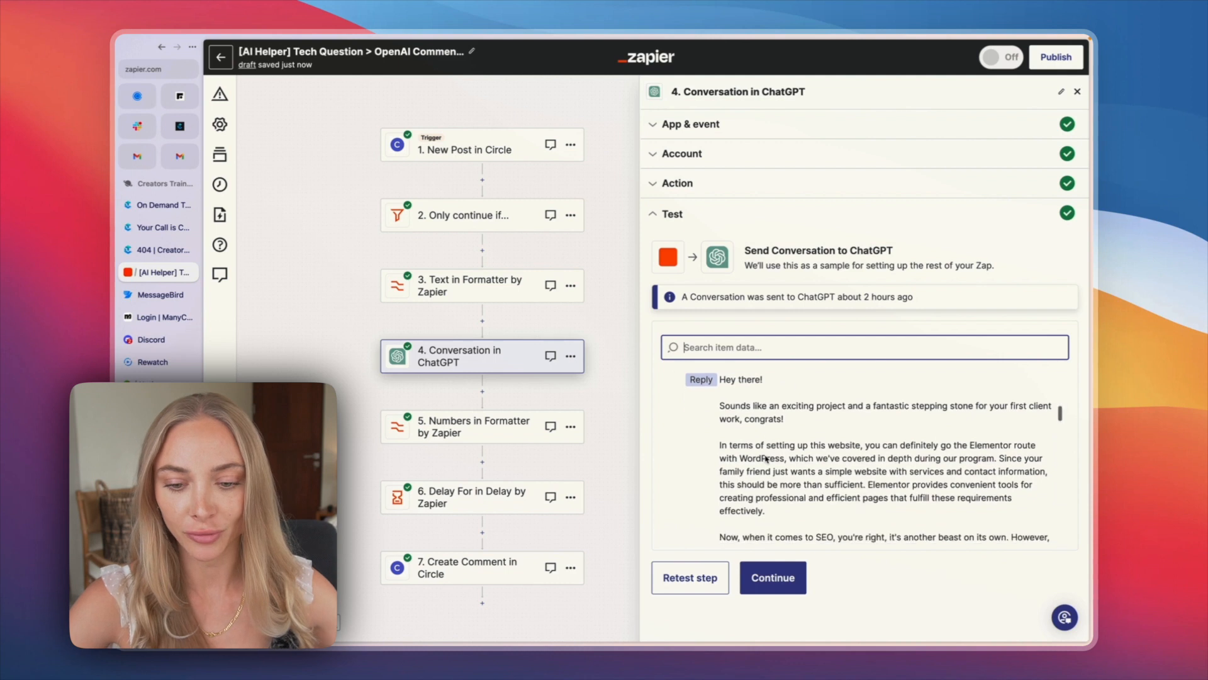
Step: Continue to the Numbers in Formatter step and examine the Lower Range and Upper Range fields of its Random Number transform
click(776, 585)
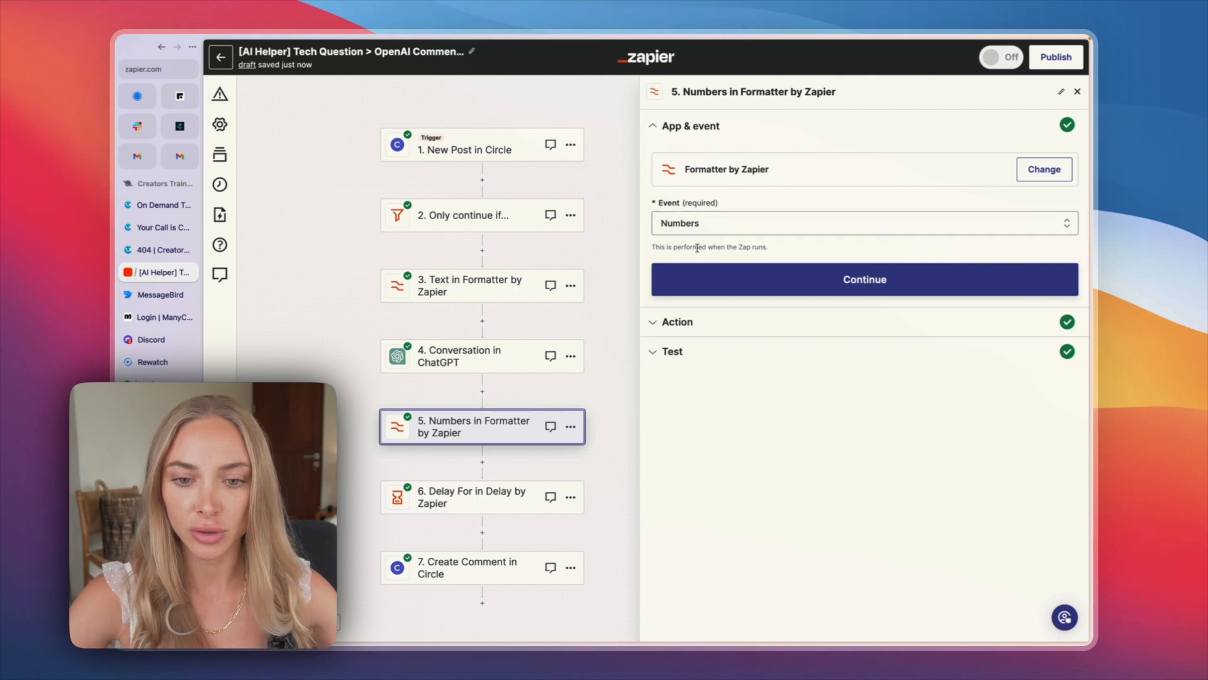
click(708, 278)
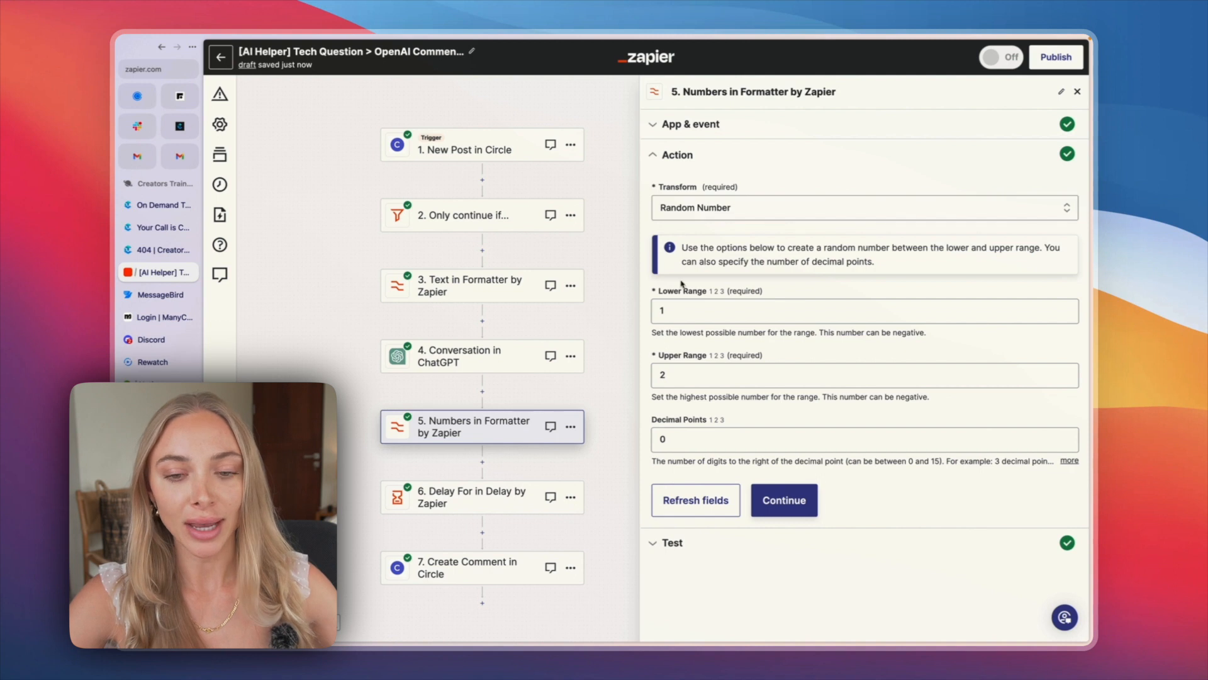
click(707, 317)
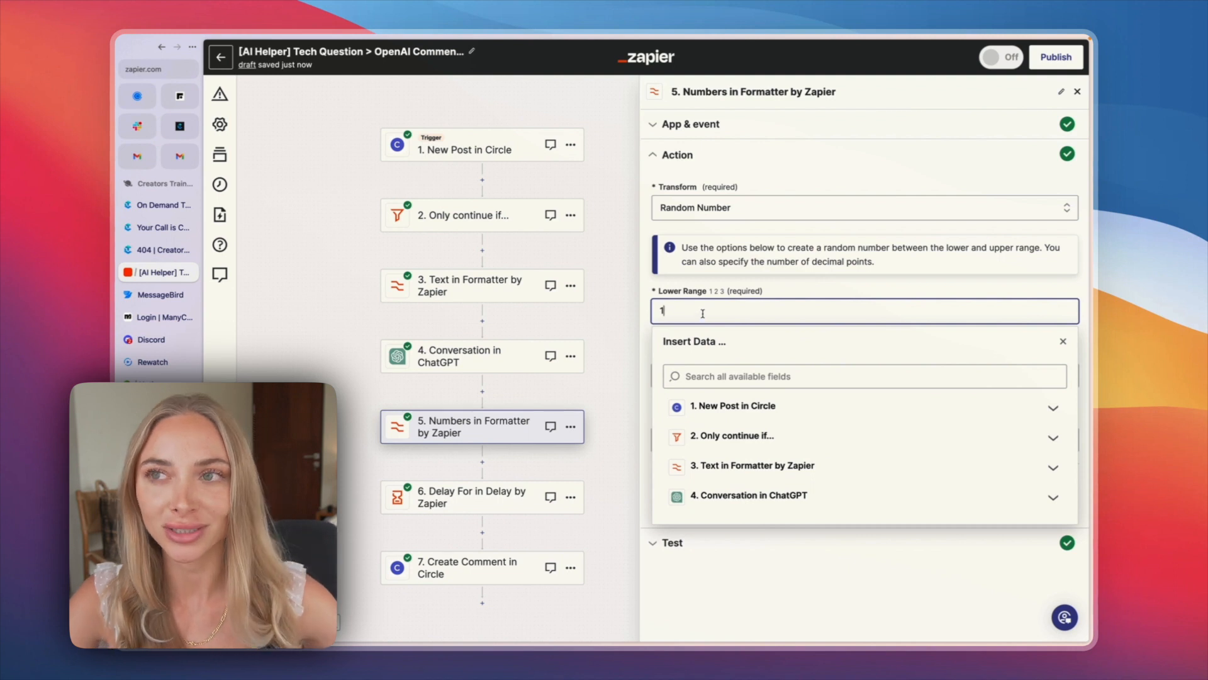
click(647, 250)
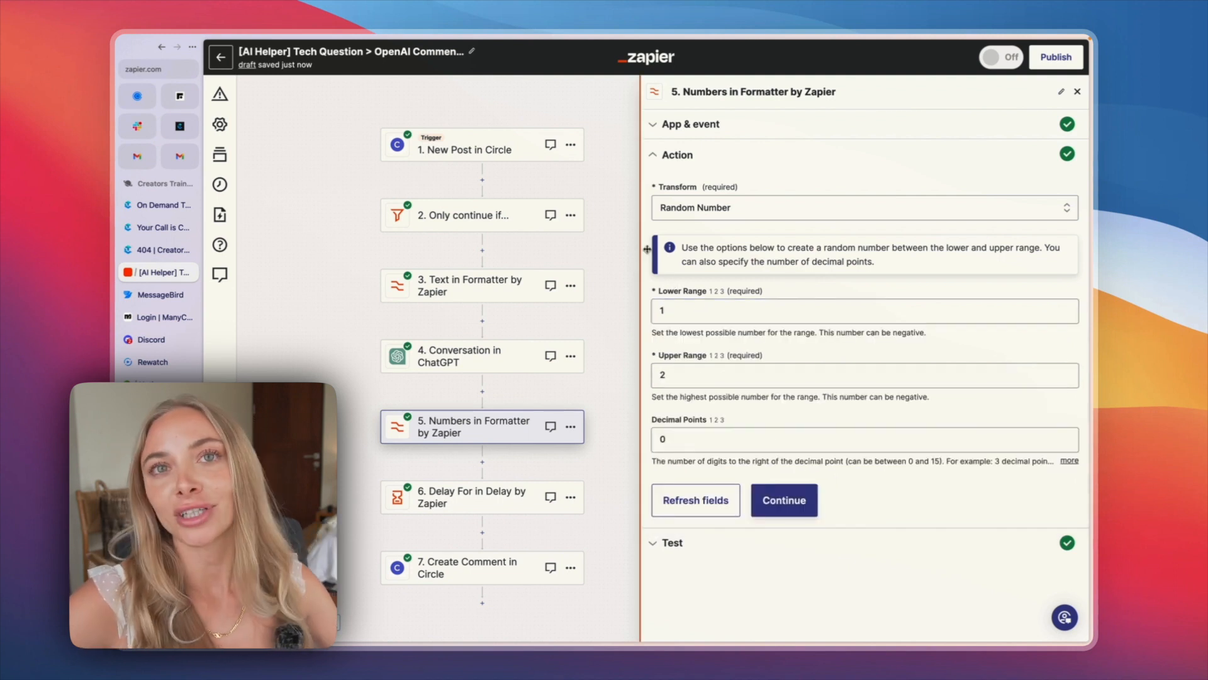
click(693, 375)
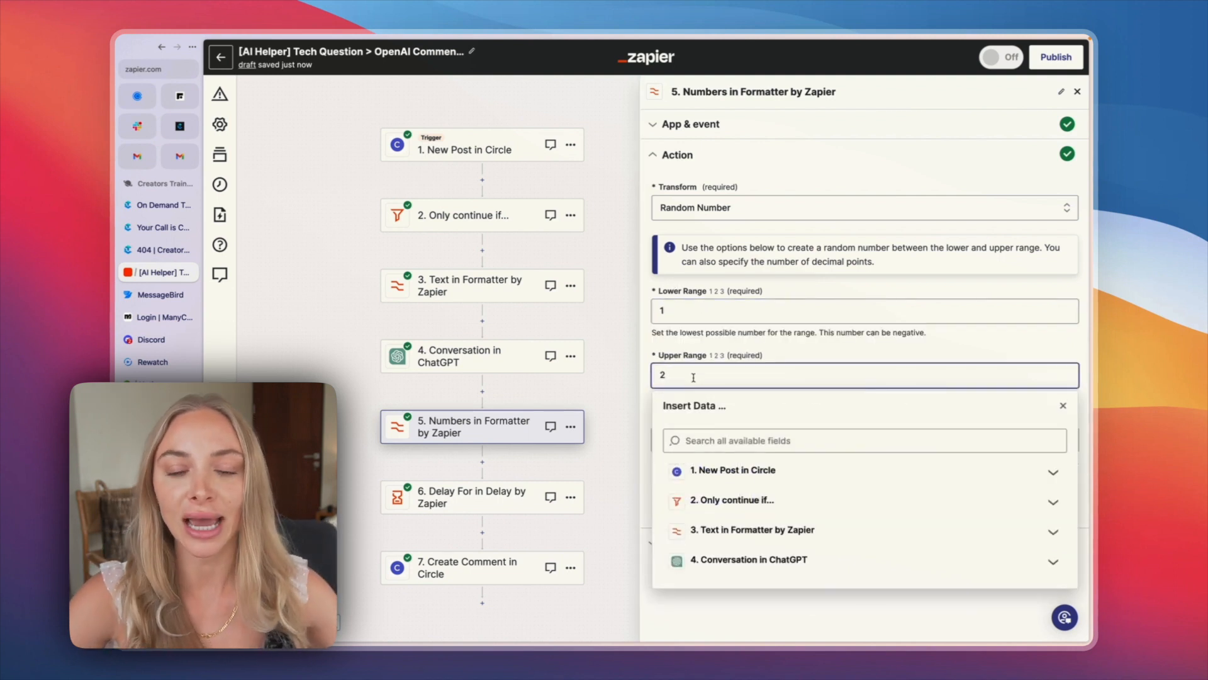
click(699, 311)
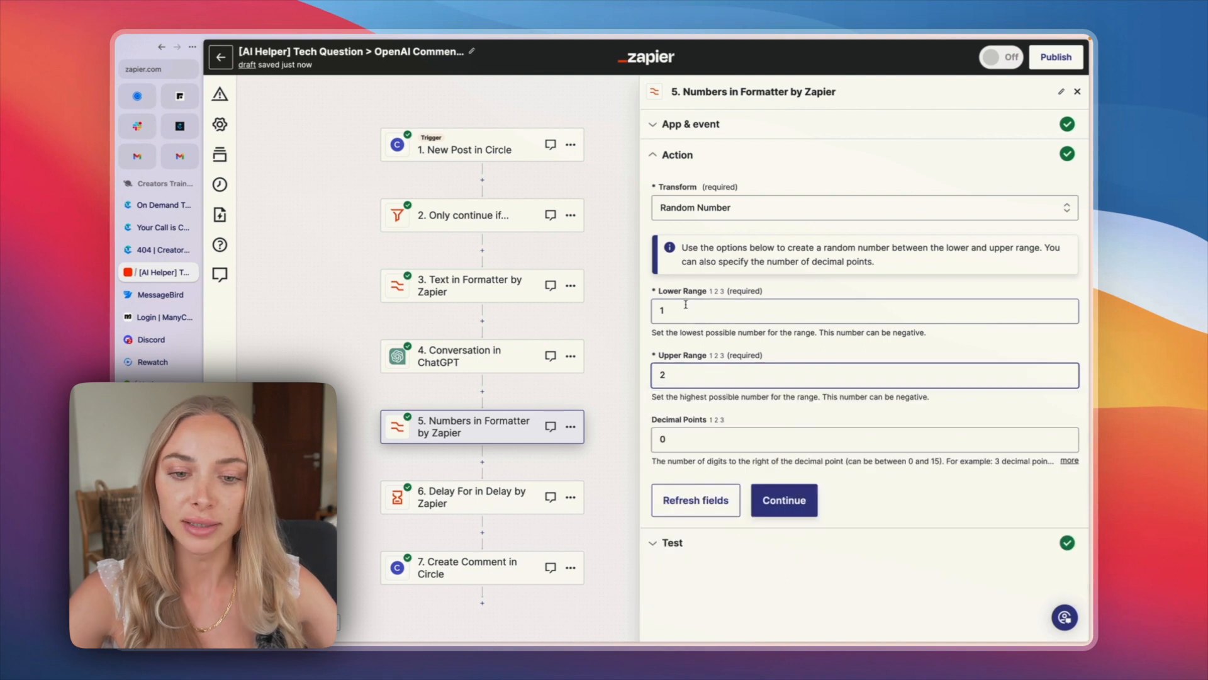
click(651, 299)
Step: Try 100 as the random number's upper range, and set it back to 2
click(669, 377)
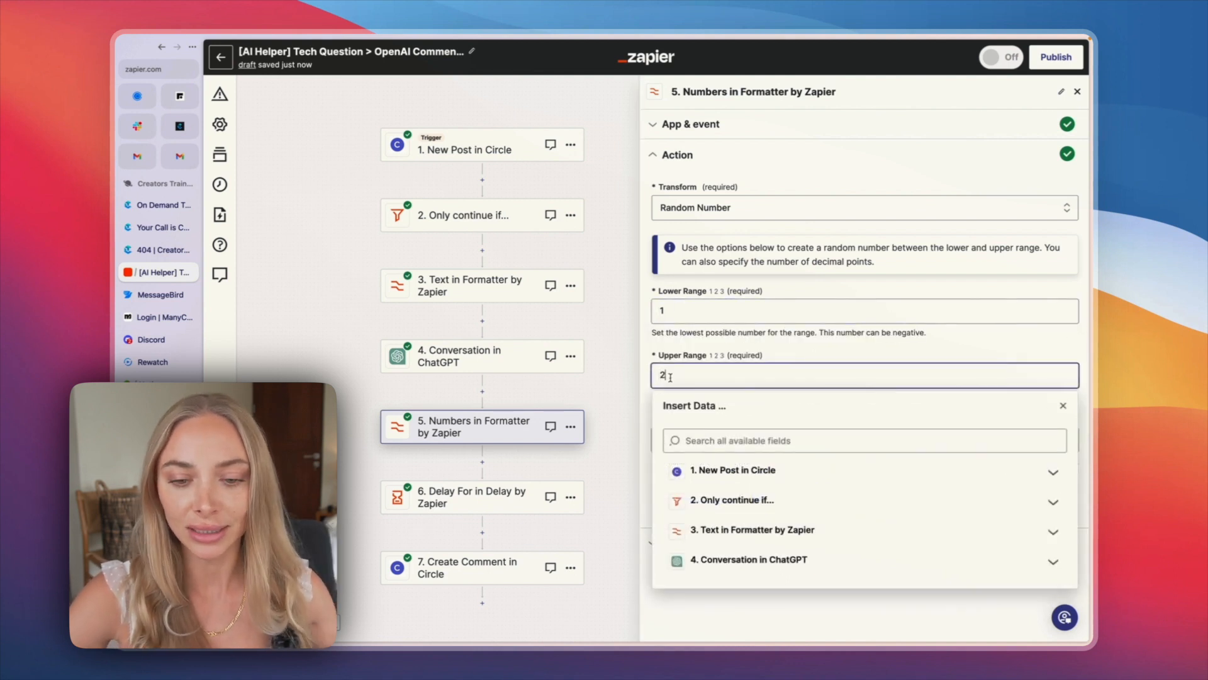
key(BackSpace)
text(100)
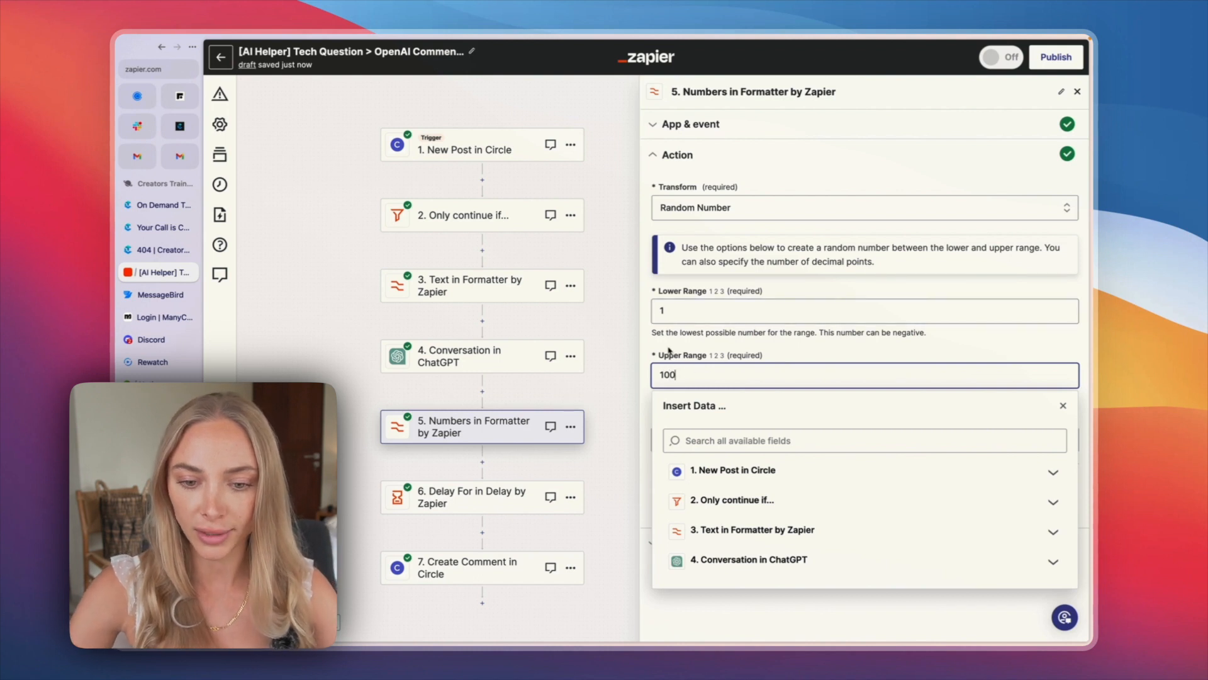
click(669, 352)
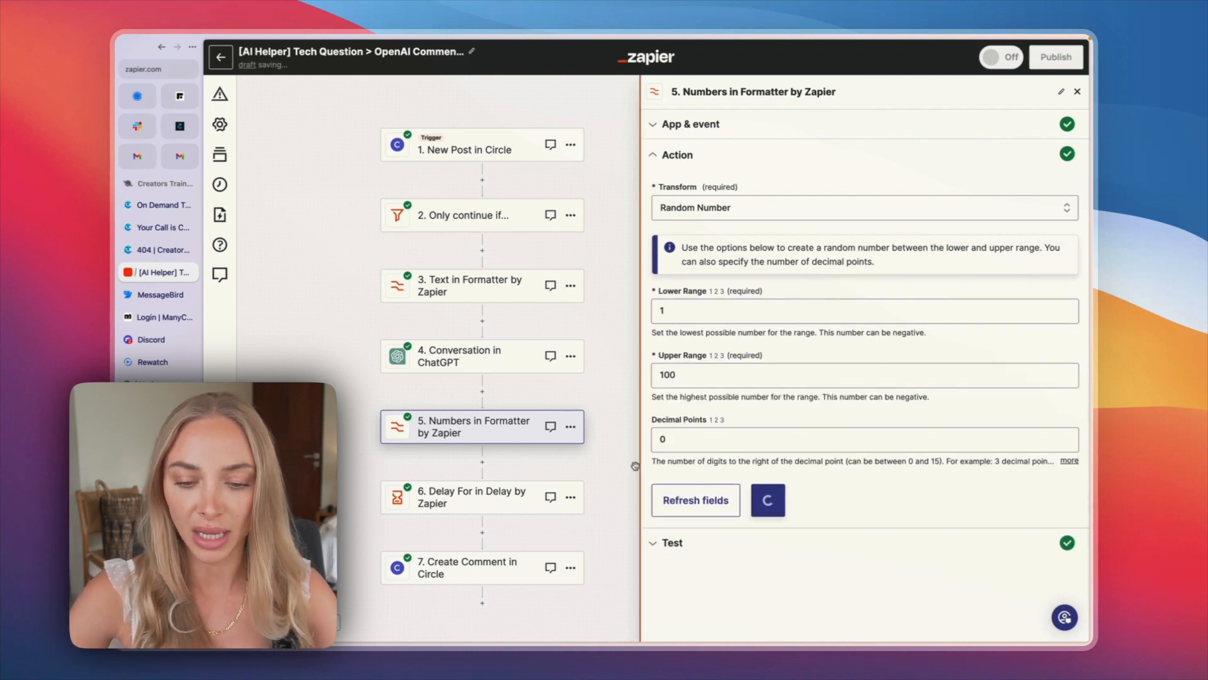
drag(691, 379, 639, 375)
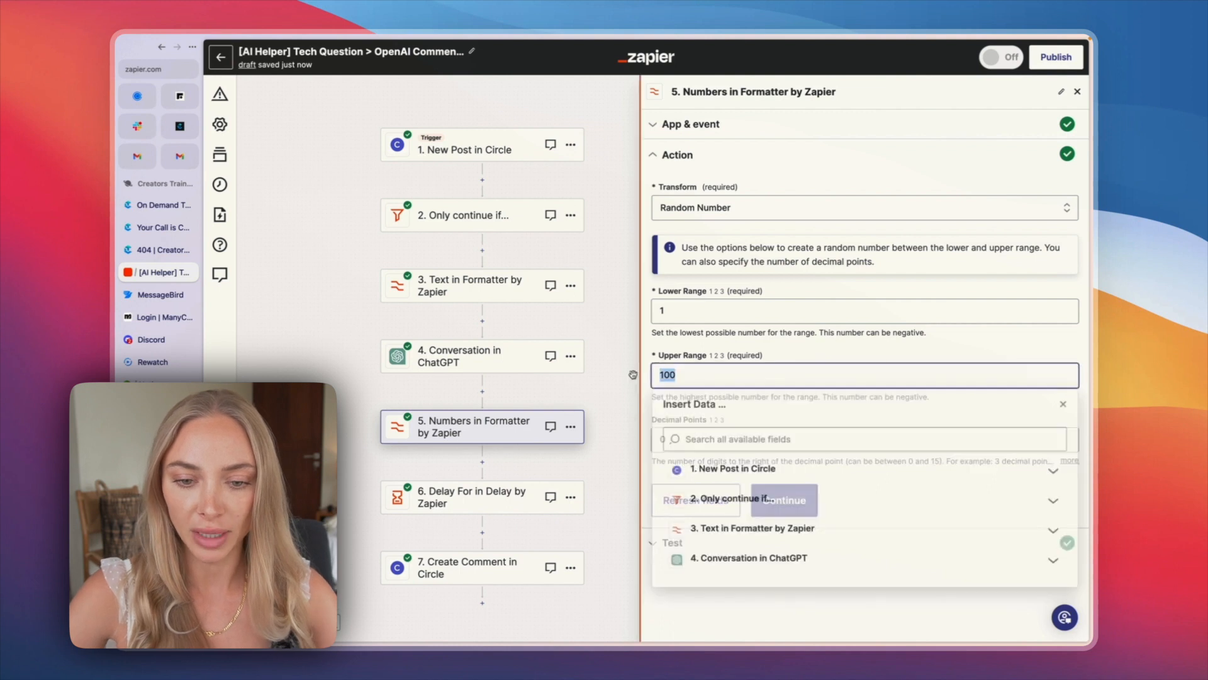
text(2)
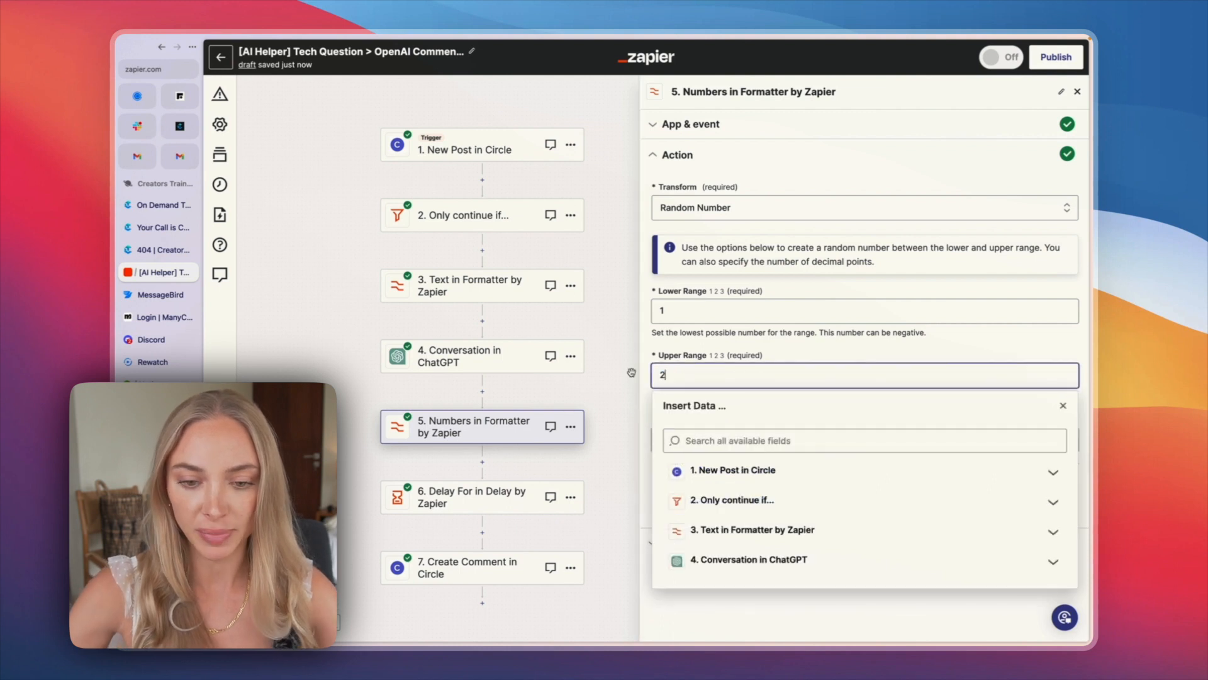
click(653, 346)
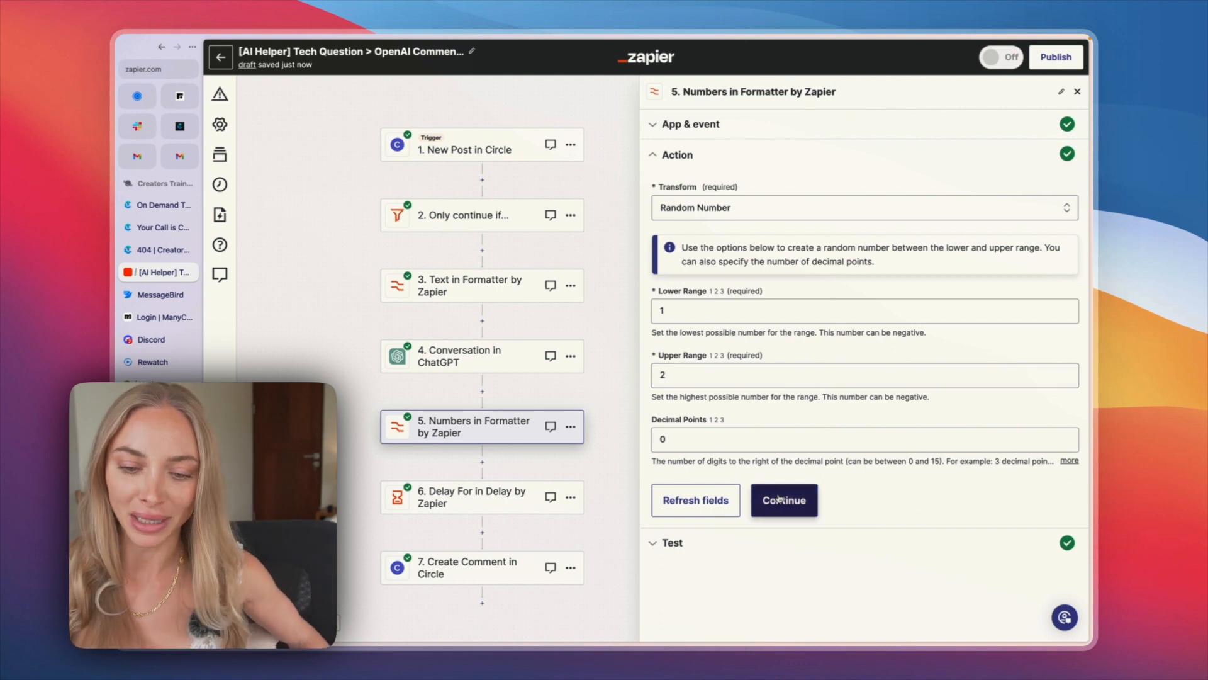
Step: Continue to the Numbers in Formatter step's test result and examine the output value
click(779, 499)
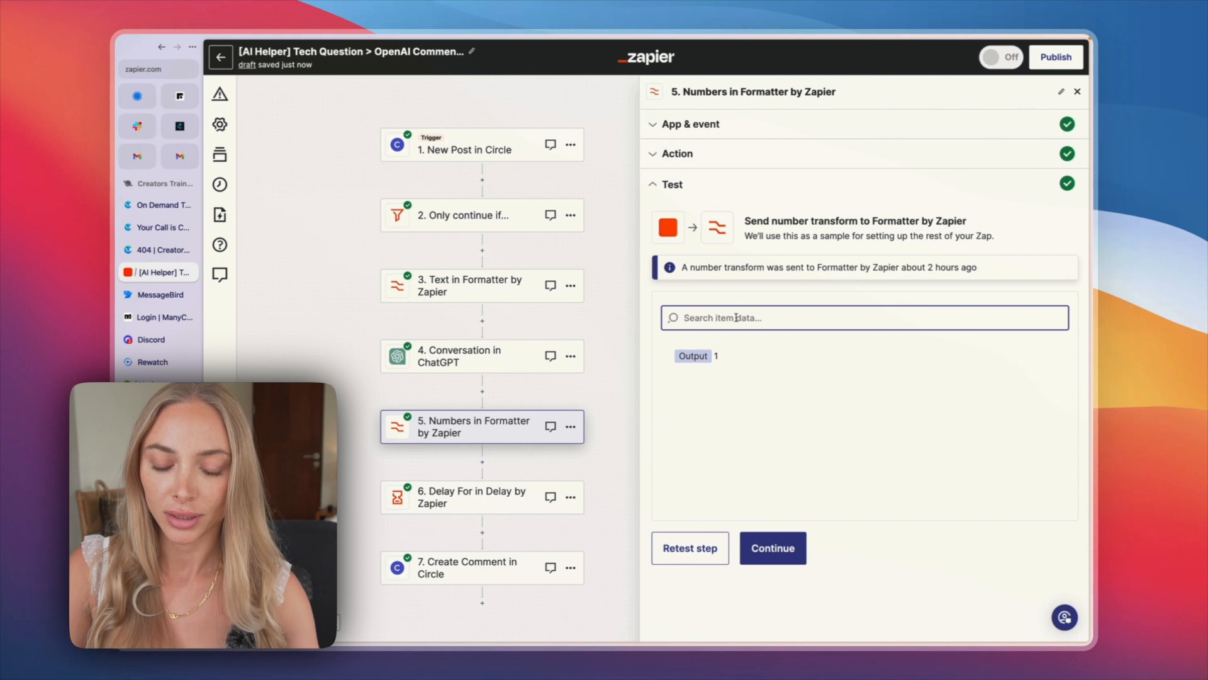
double_click(716, 356)
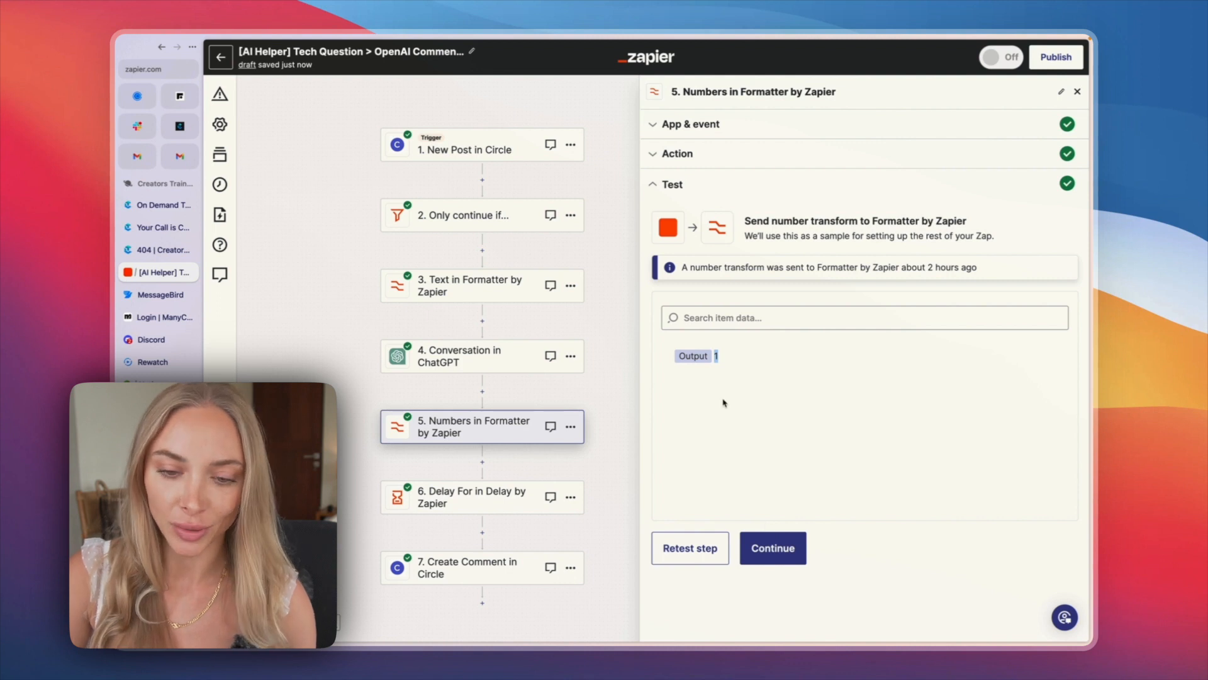
Step: Examine the Delay For step's time value with its insertable data, the available time units, and the test result
click(425, 493)
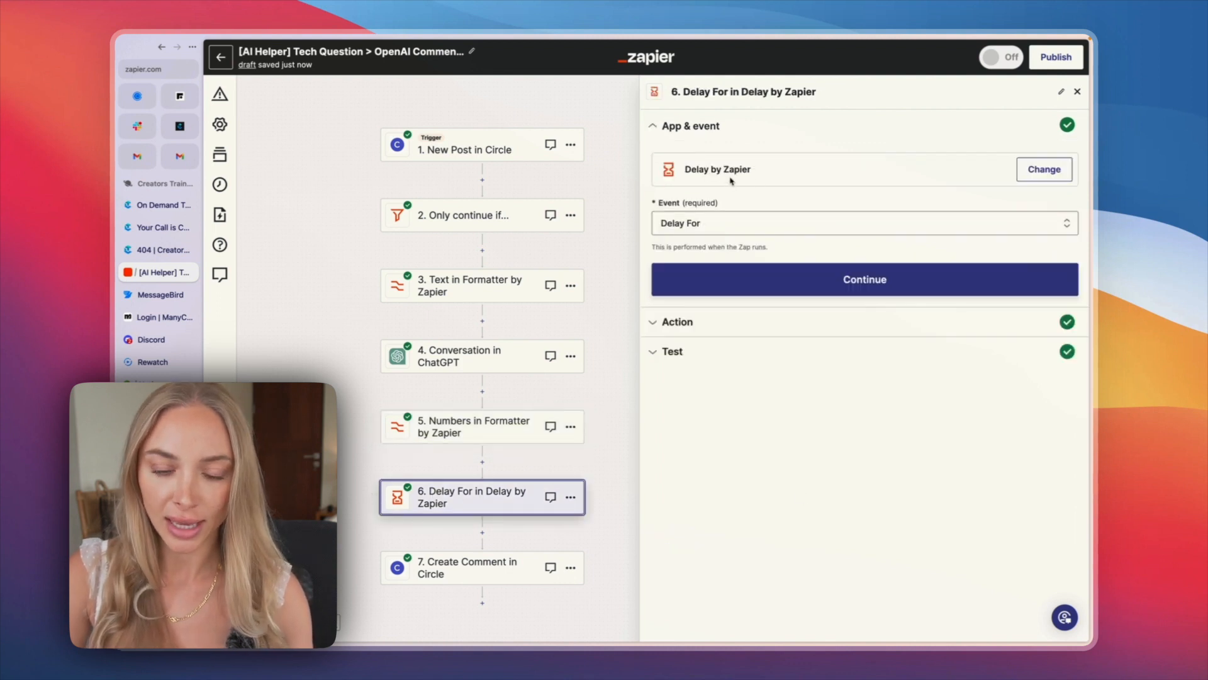
click(728, 278)
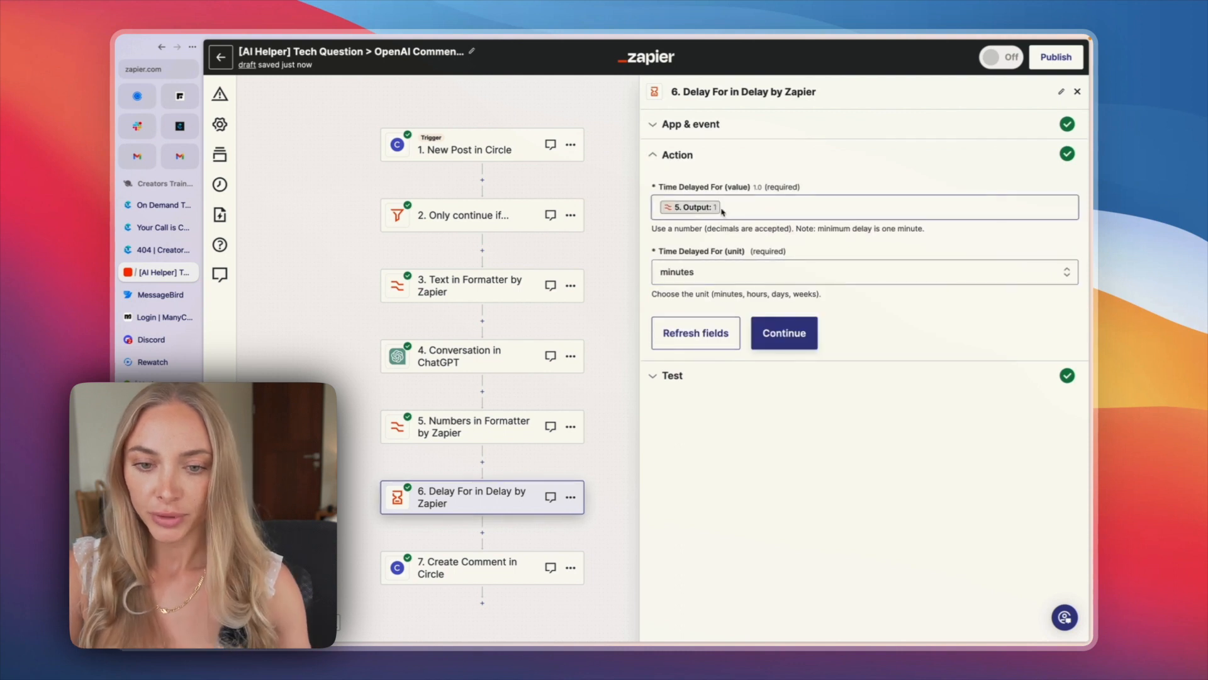
click(743, 206)
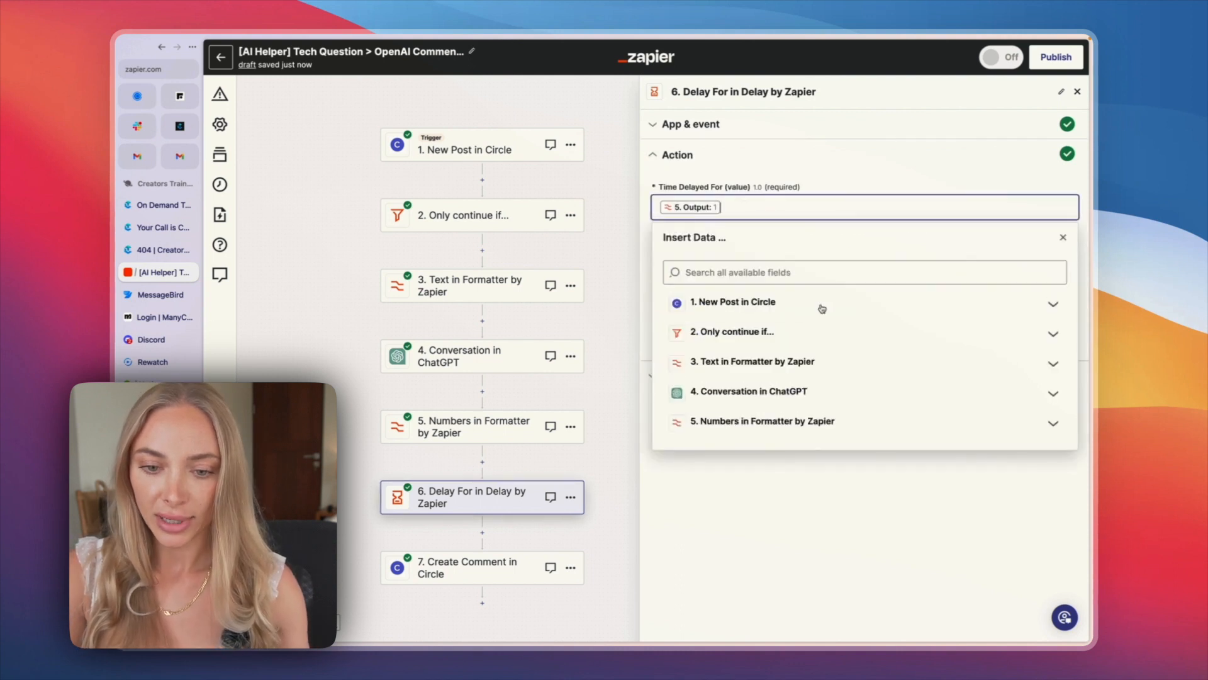
click(761, 429)
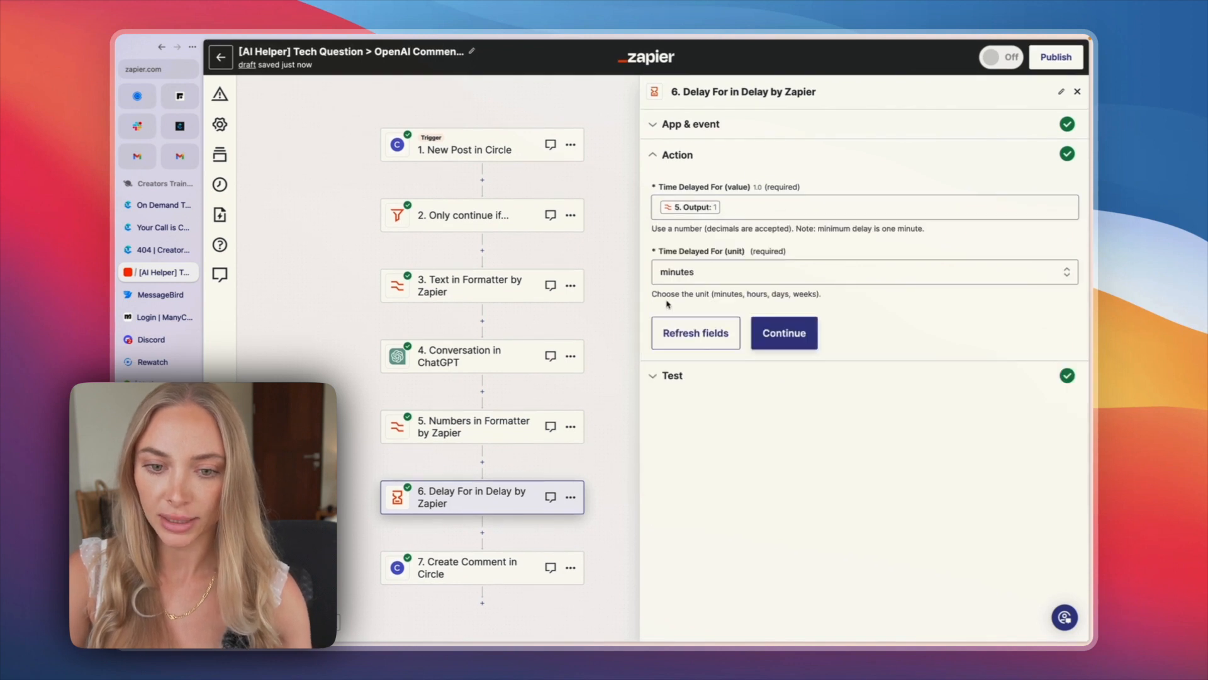
click(675, 269)
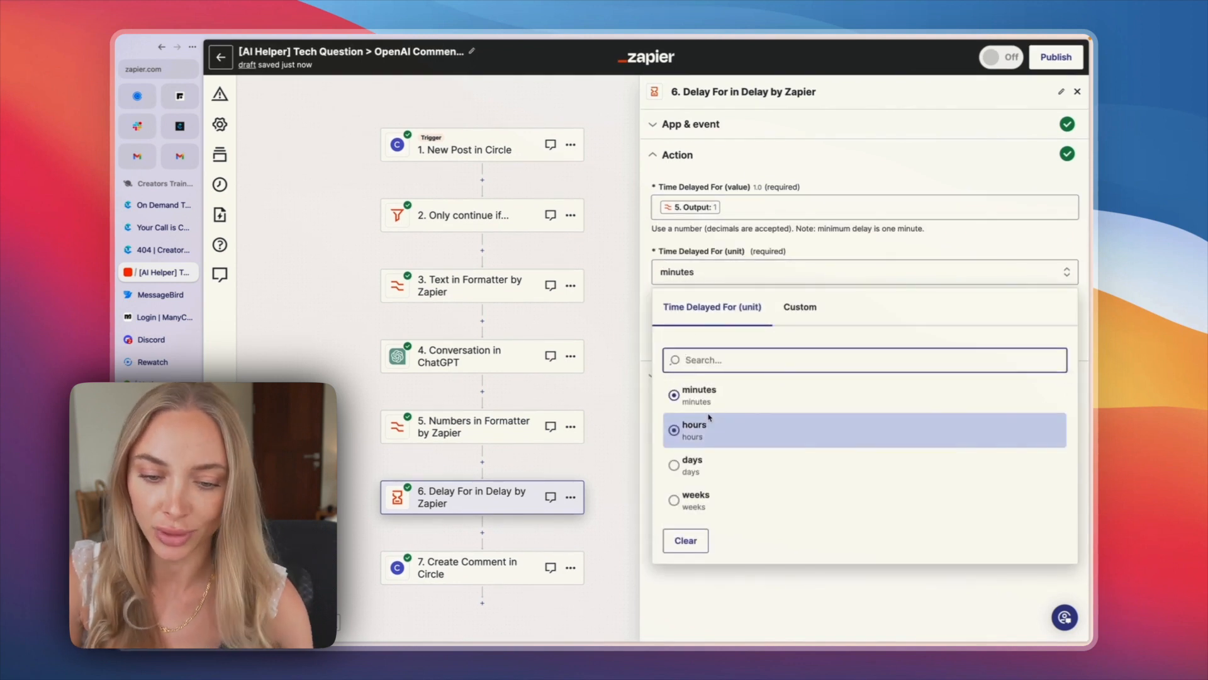
click(739, 245)
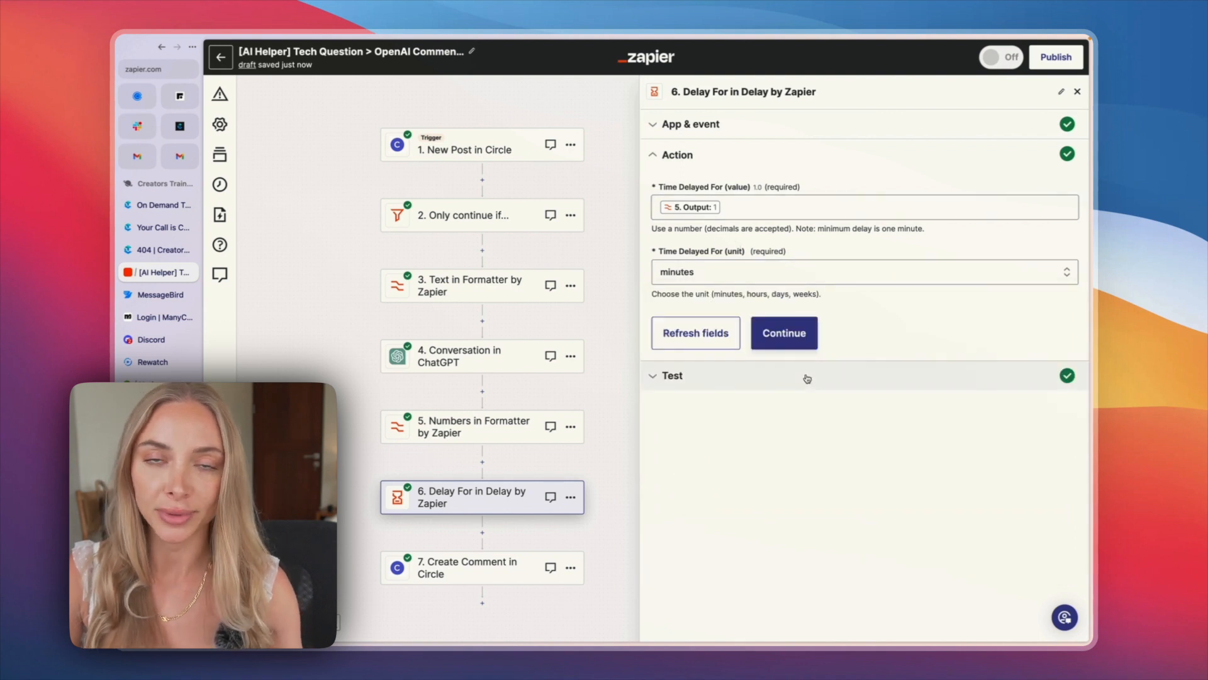
click(784, 331)
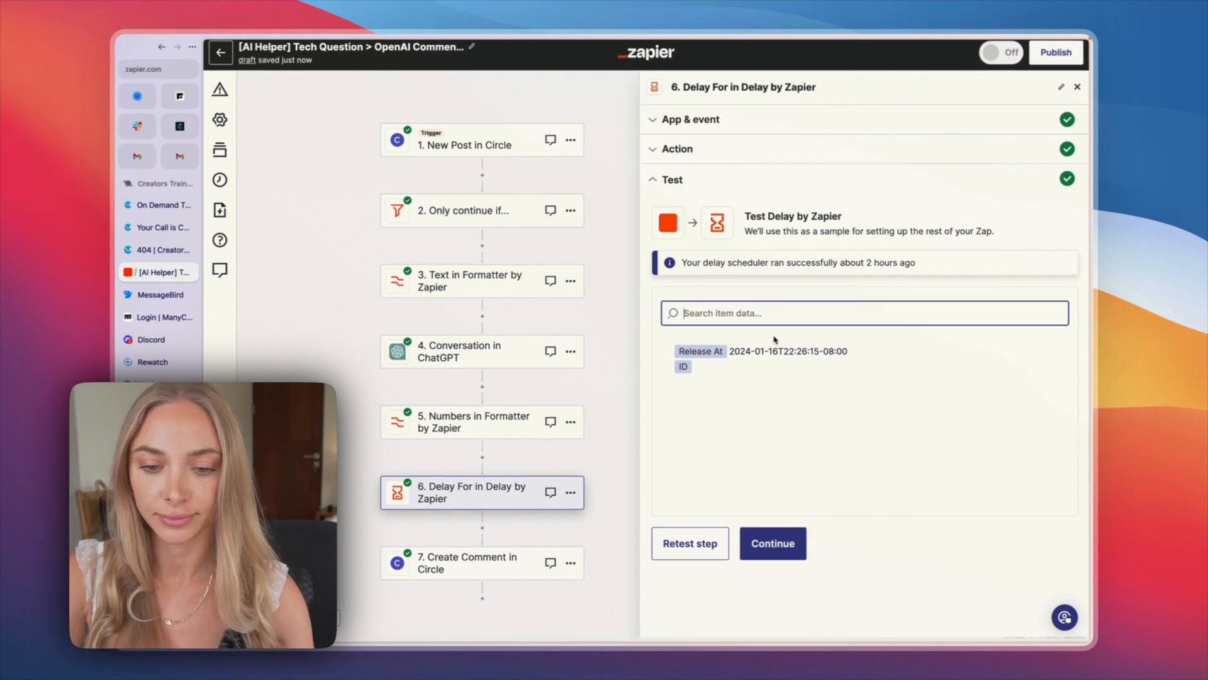
Step: Continue to the Create Comment in Circle step and go through its event and connected account to the action settings
click(765, 547)
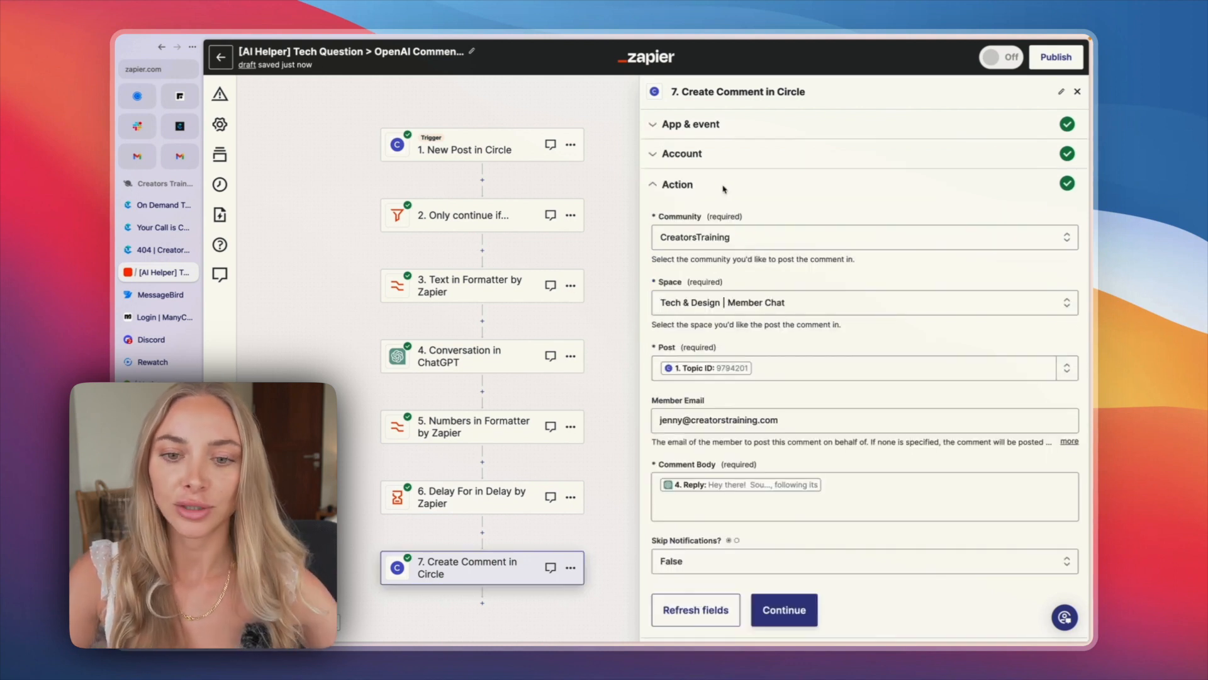
click(682, 151)
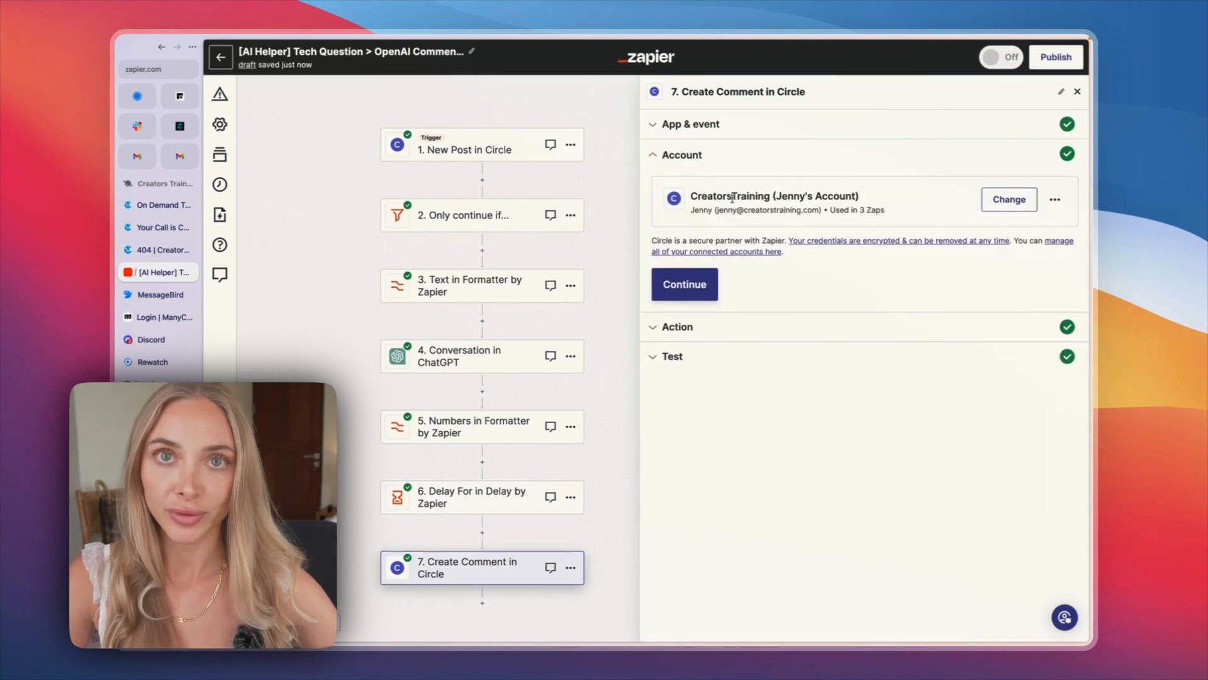
click(679, 290)
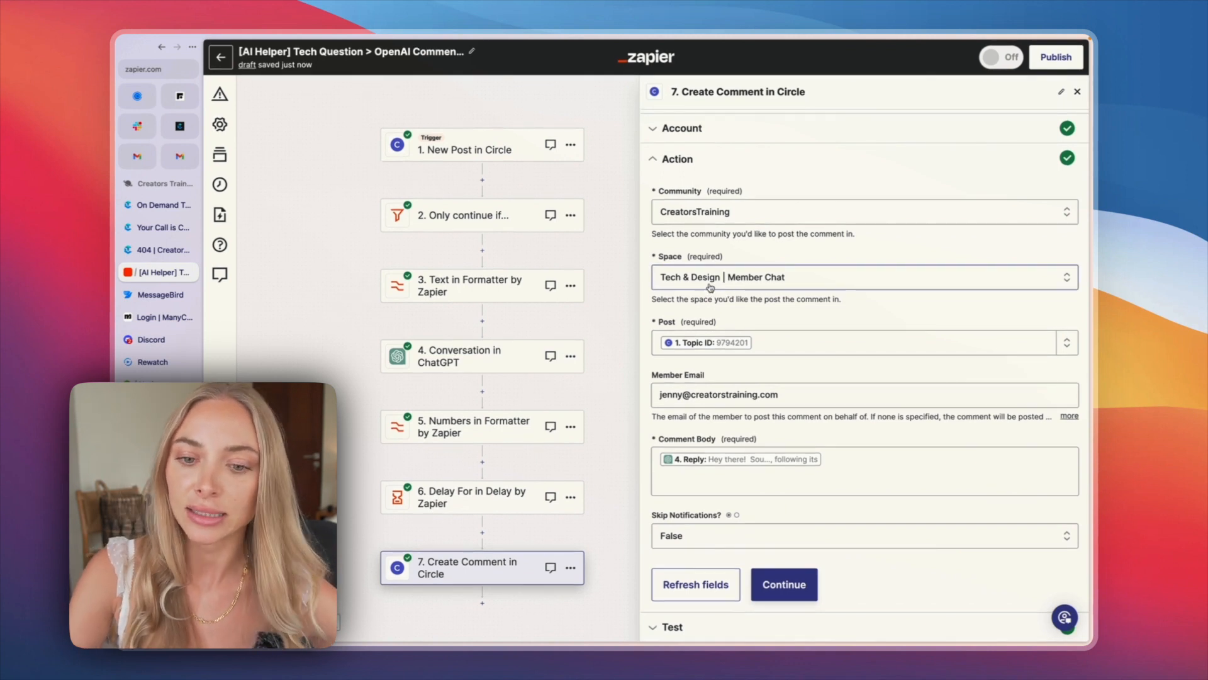
Step: Pick the Topic ID from the New Post in Circle data as the post to comment on
click(777, 348)
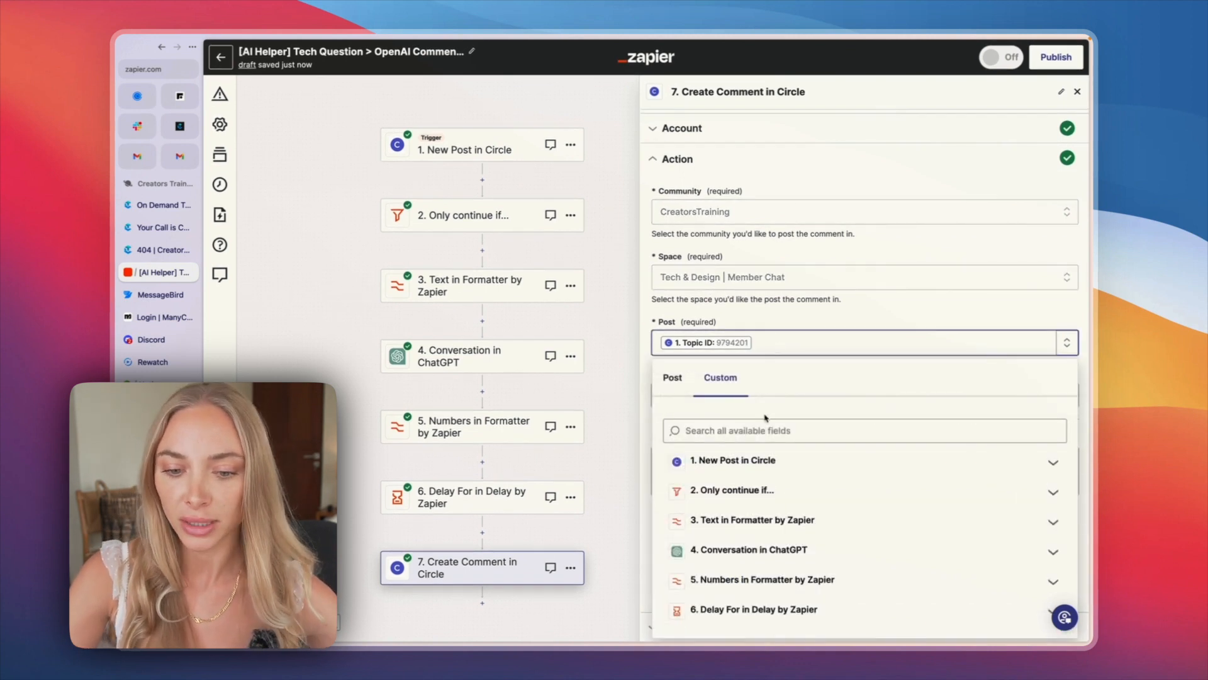
click(754, 463)
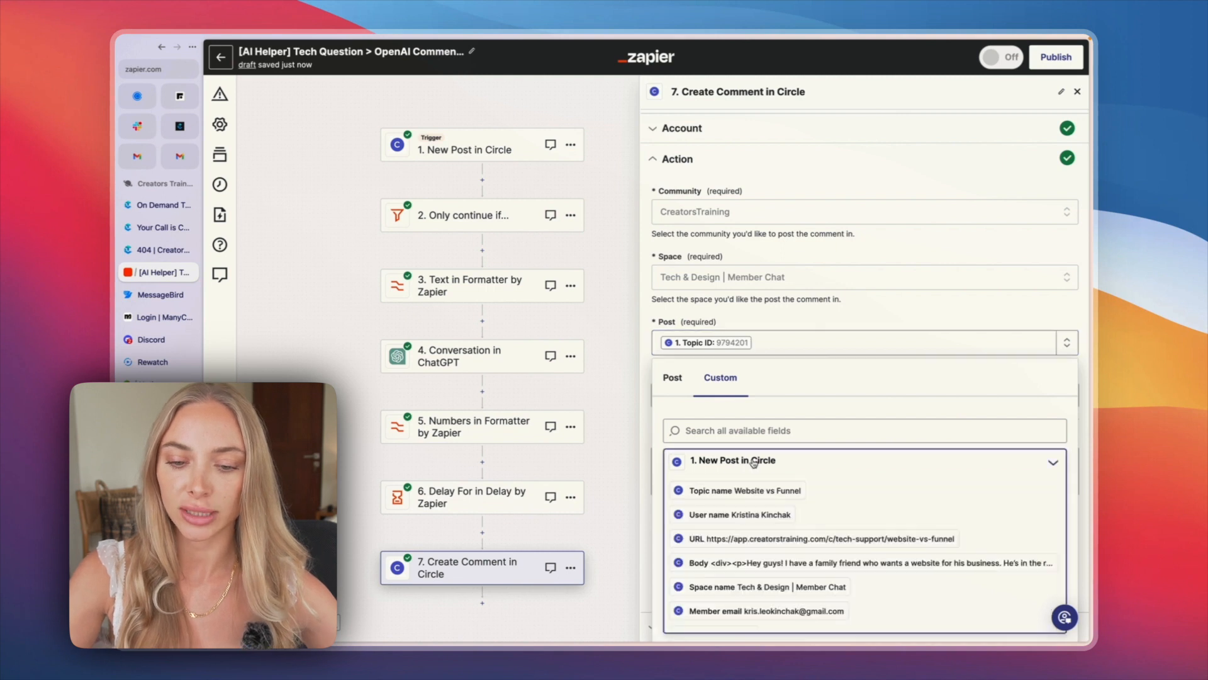
scroll(754, 462, down, 6)
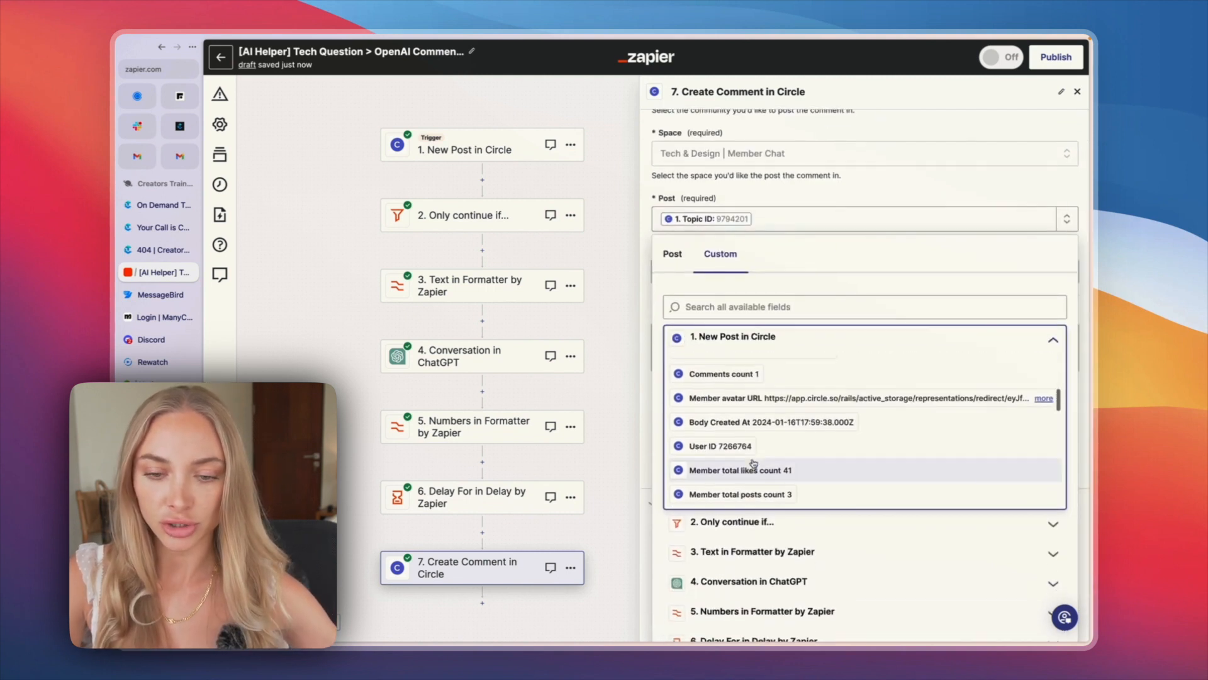
scroll(755, 462, up, 3)
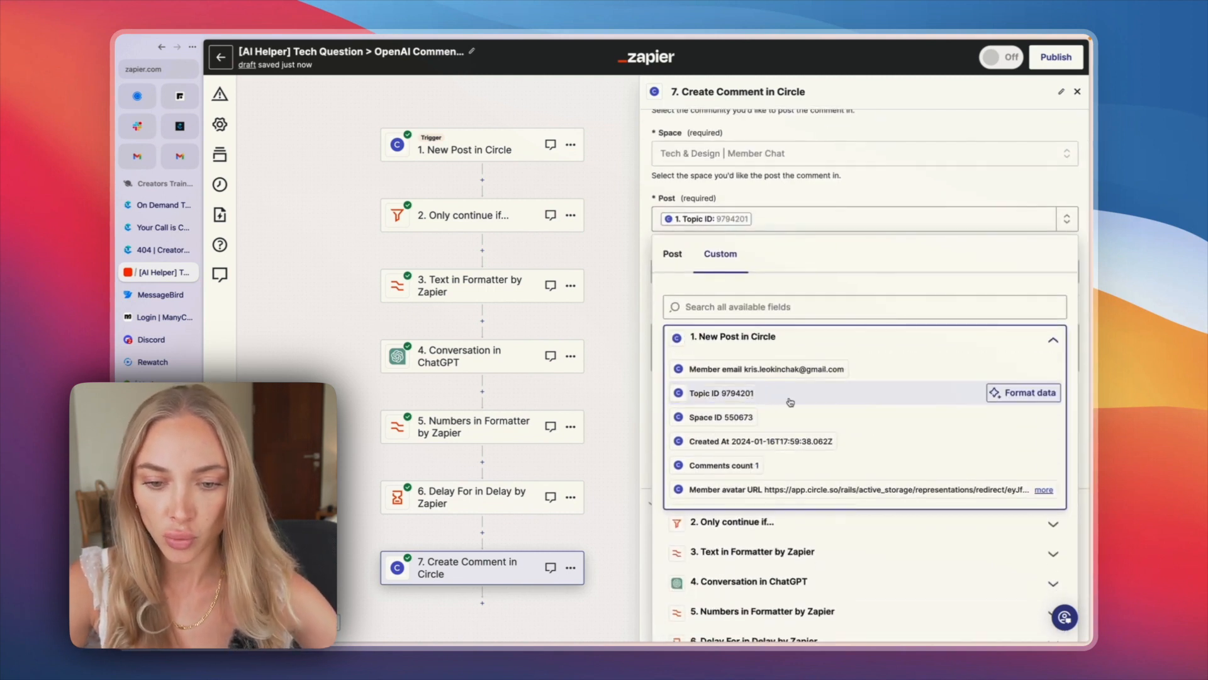
click(734, 397)
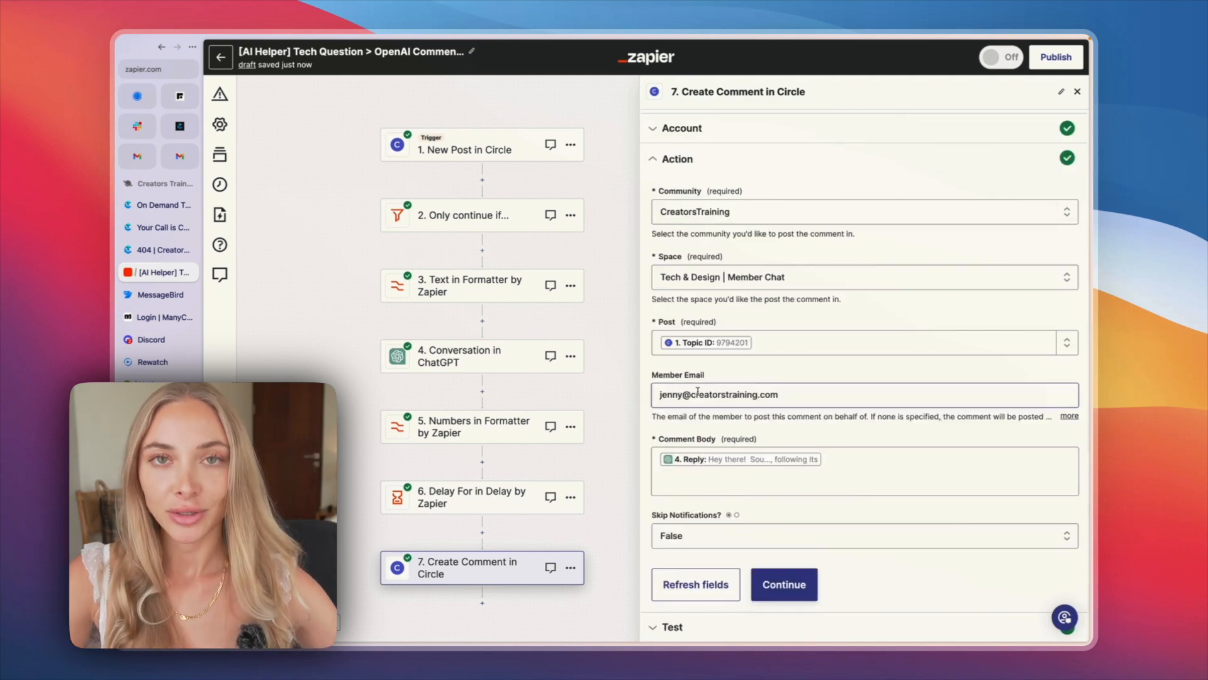
Step: Examine the Member Email field of the Create Comment in Circle step and its insertable data
click(756, 386)
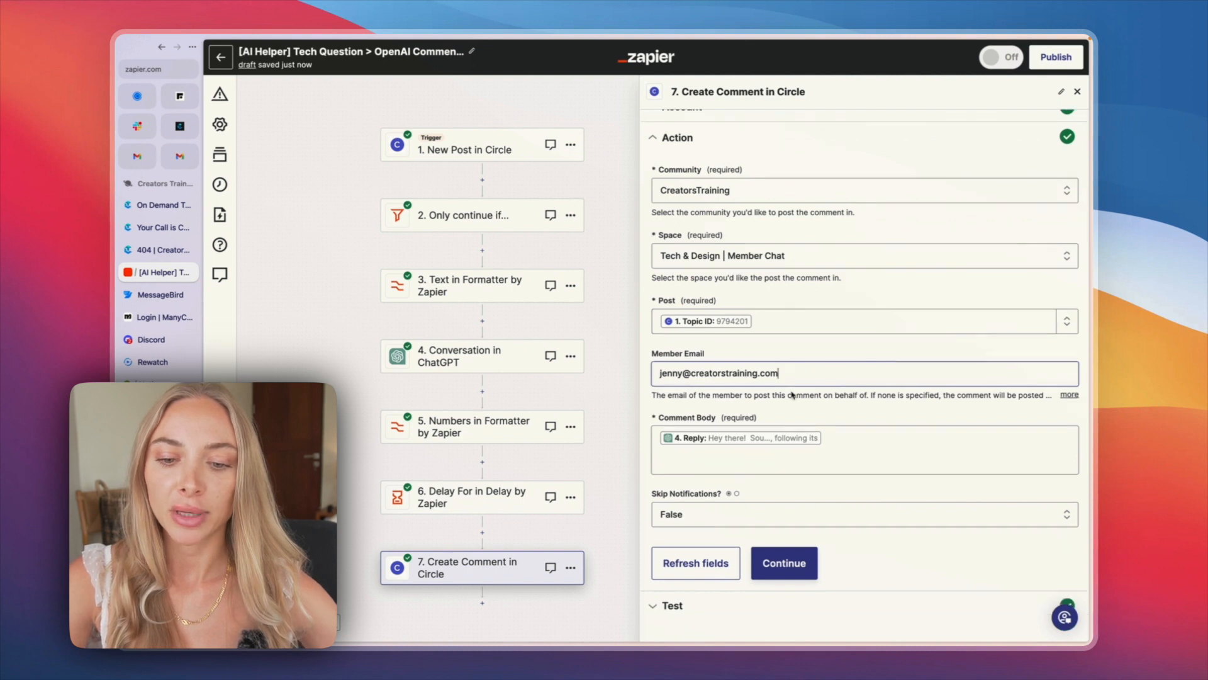
click(744, 352)
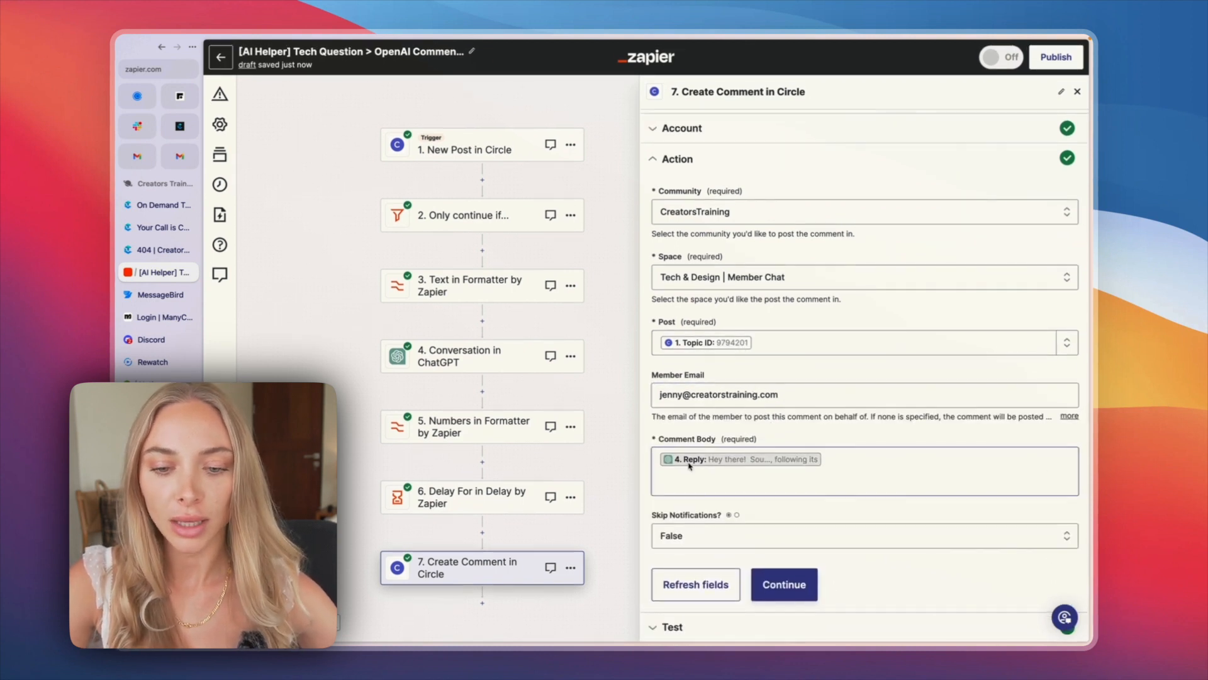
Step: Insert the Reply from the Conversation in ChatGPT data into the Comment Body again and remove the duplicate
click(807, 479)
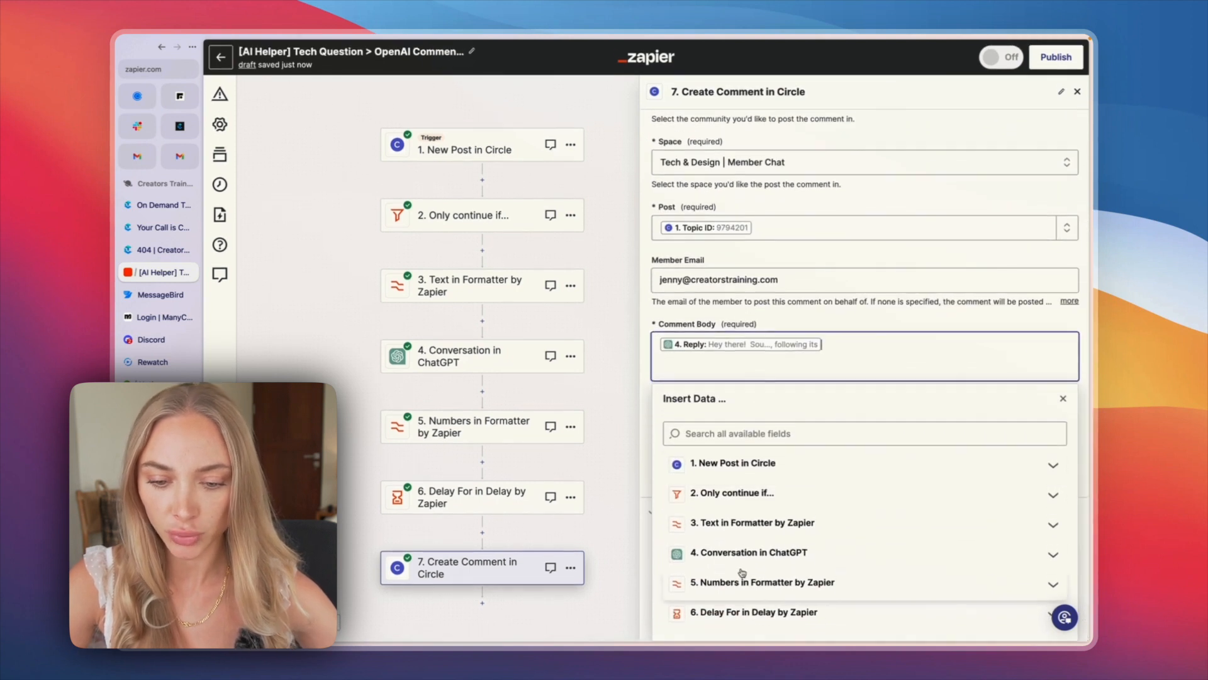
click(745, 564)
scroll(745, 565, down, 3)
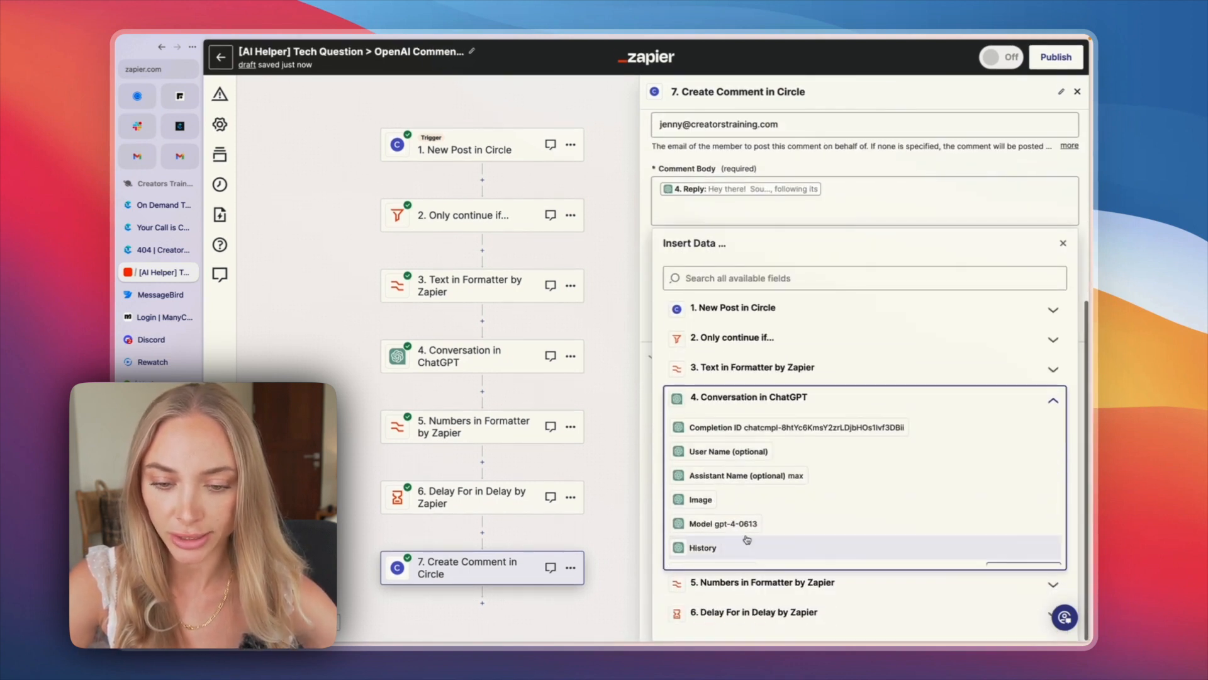
scroll(735, 427, down, 3)
scroll(735, 427, down, 5)
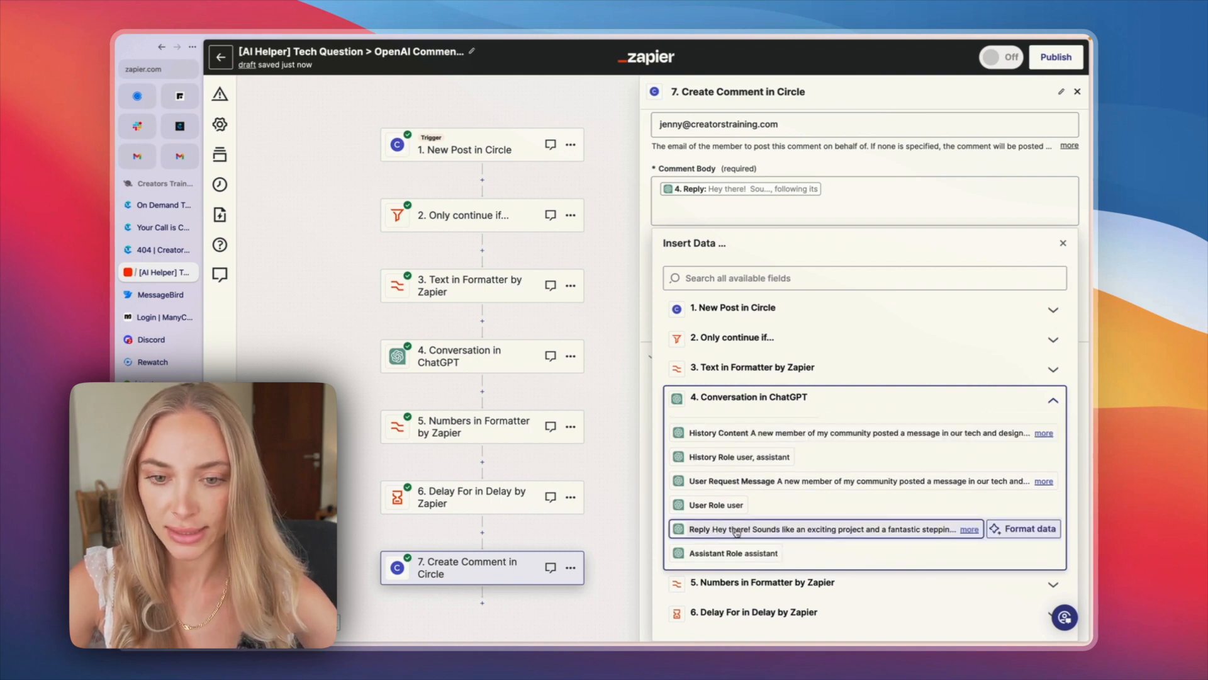
click(767, 531)
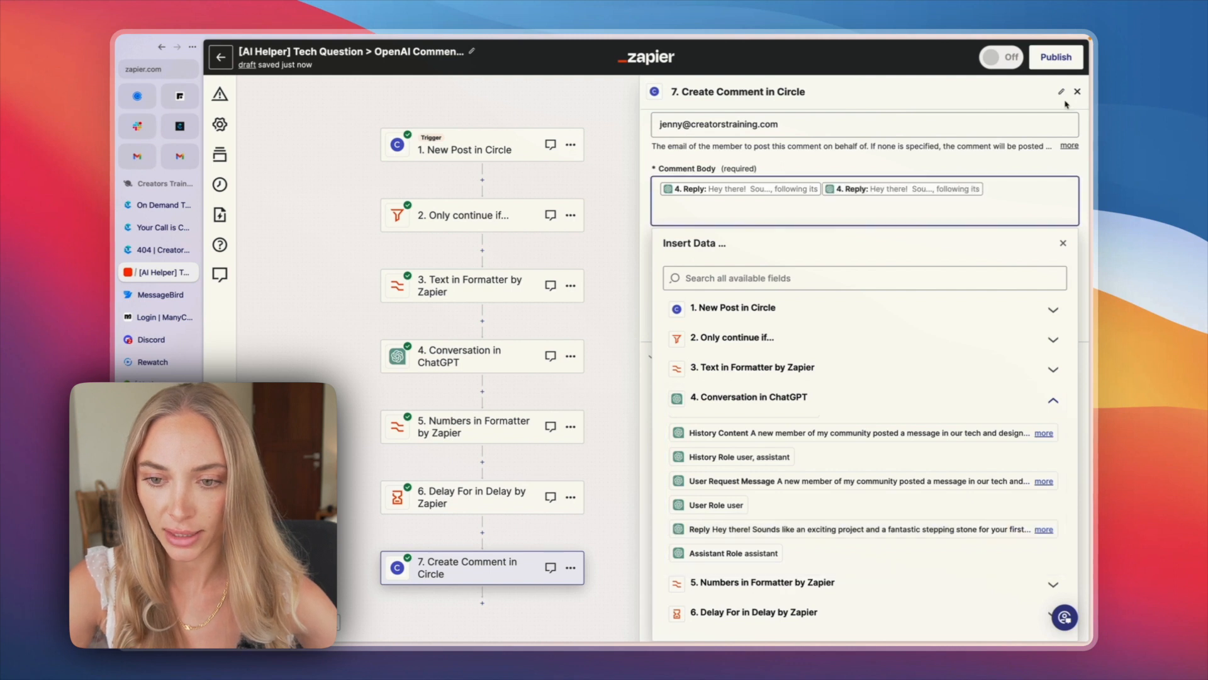
key(BackSpace)
click(826, 176)
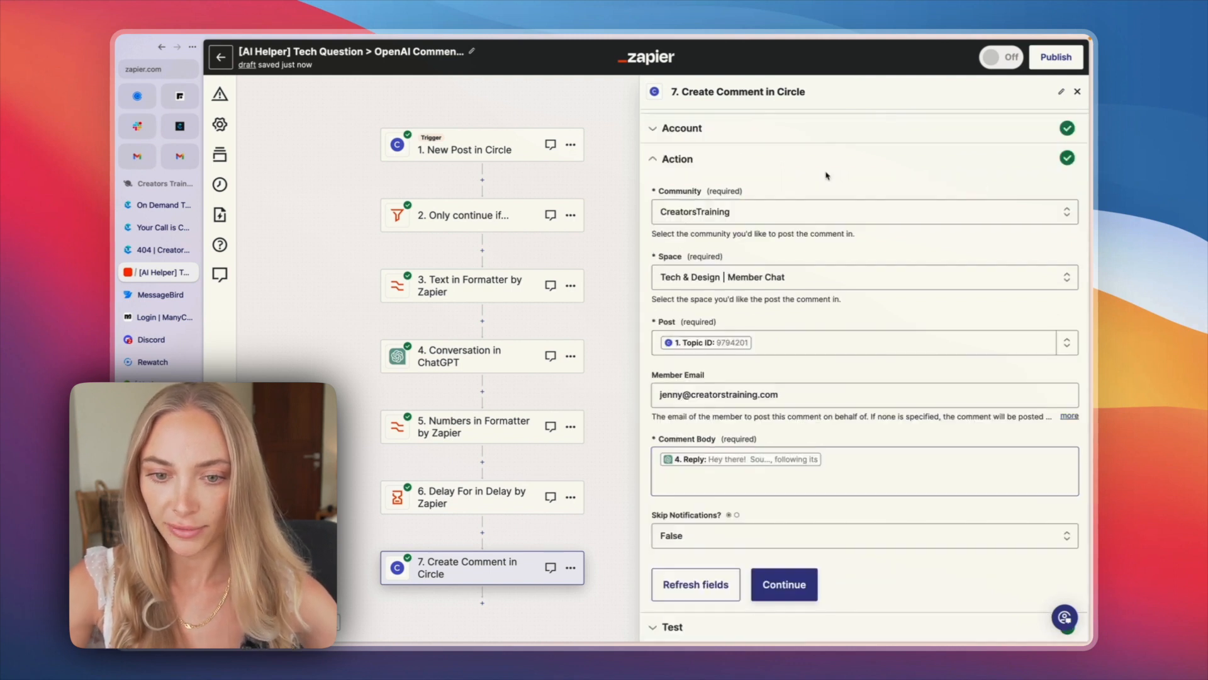
Step: Continue to the Create Comment in Circle step's test result and examine the returned comment data
scroll(779, 348, down, 2)
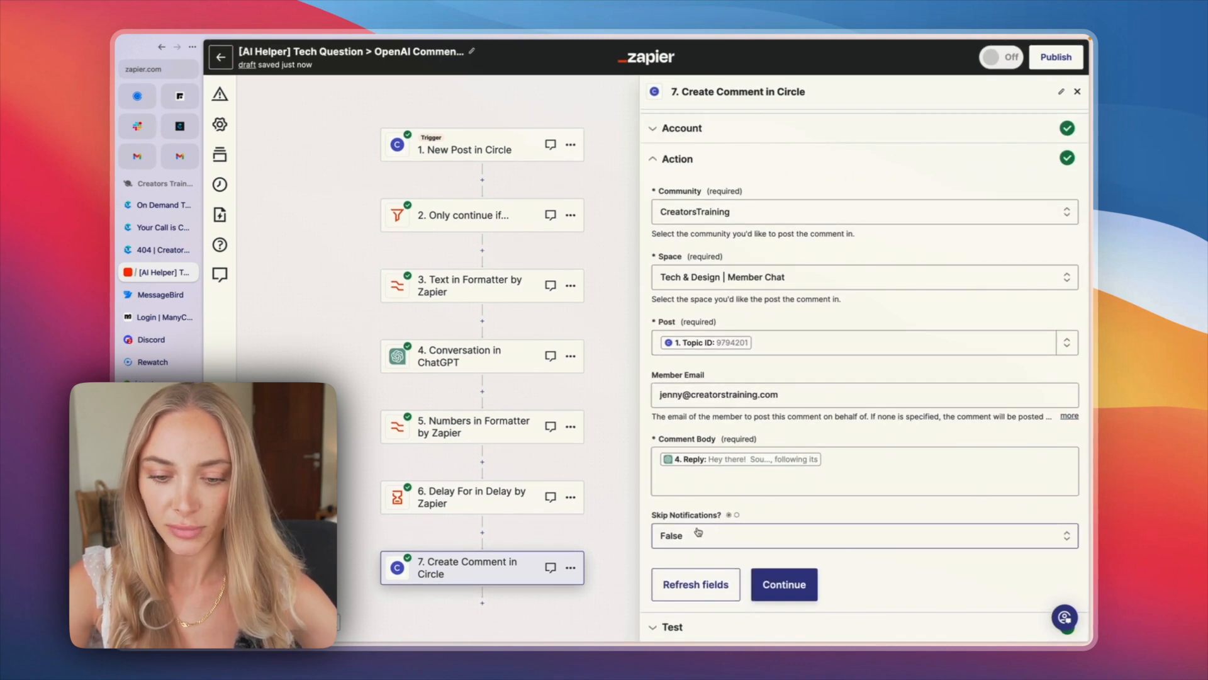
click(781, 583)
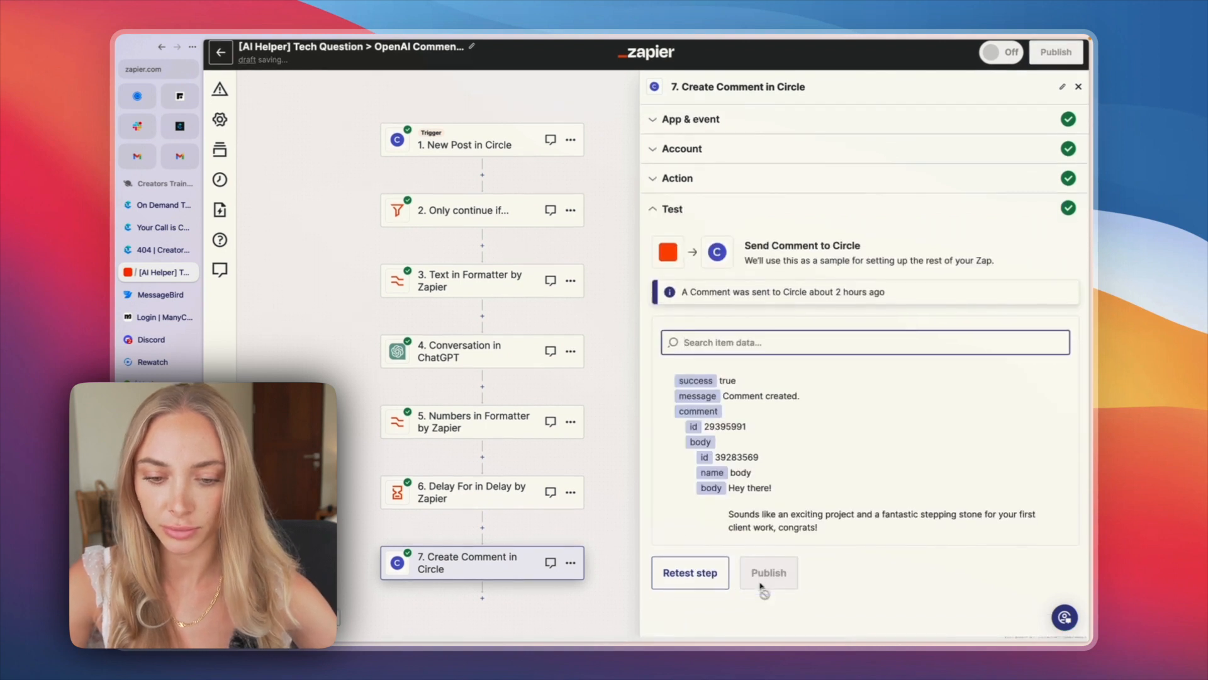
scroll(775, 447, up, 2)
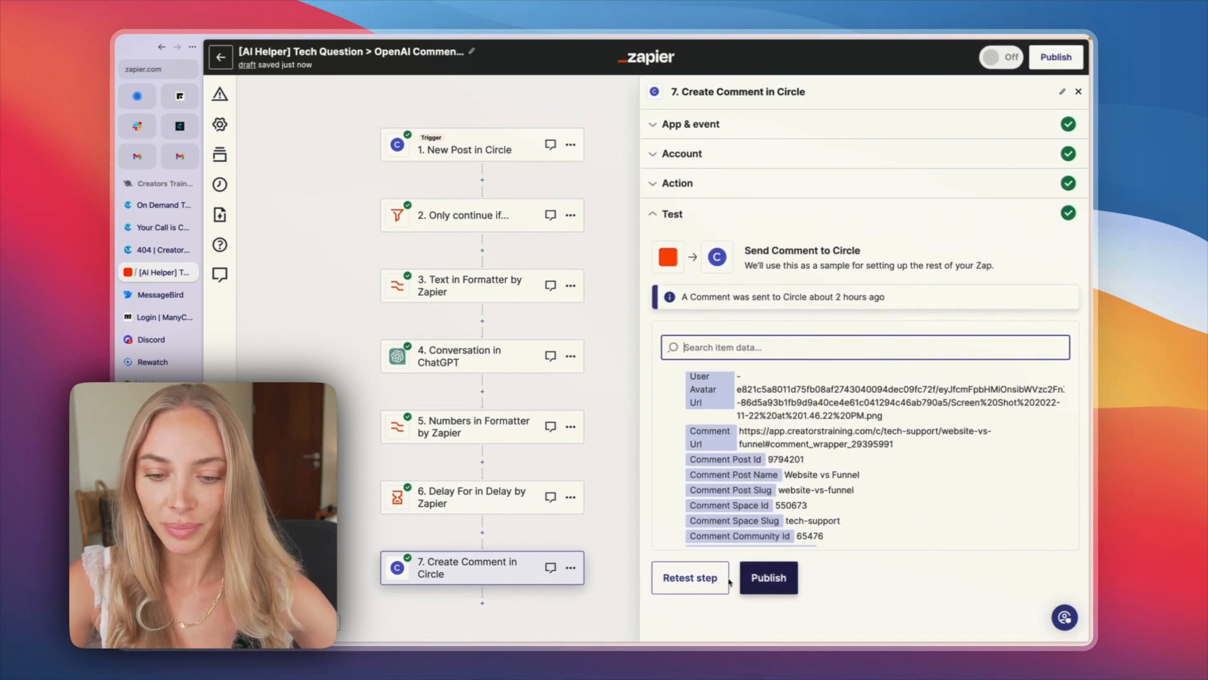
scroll(756, 427, up, 3)
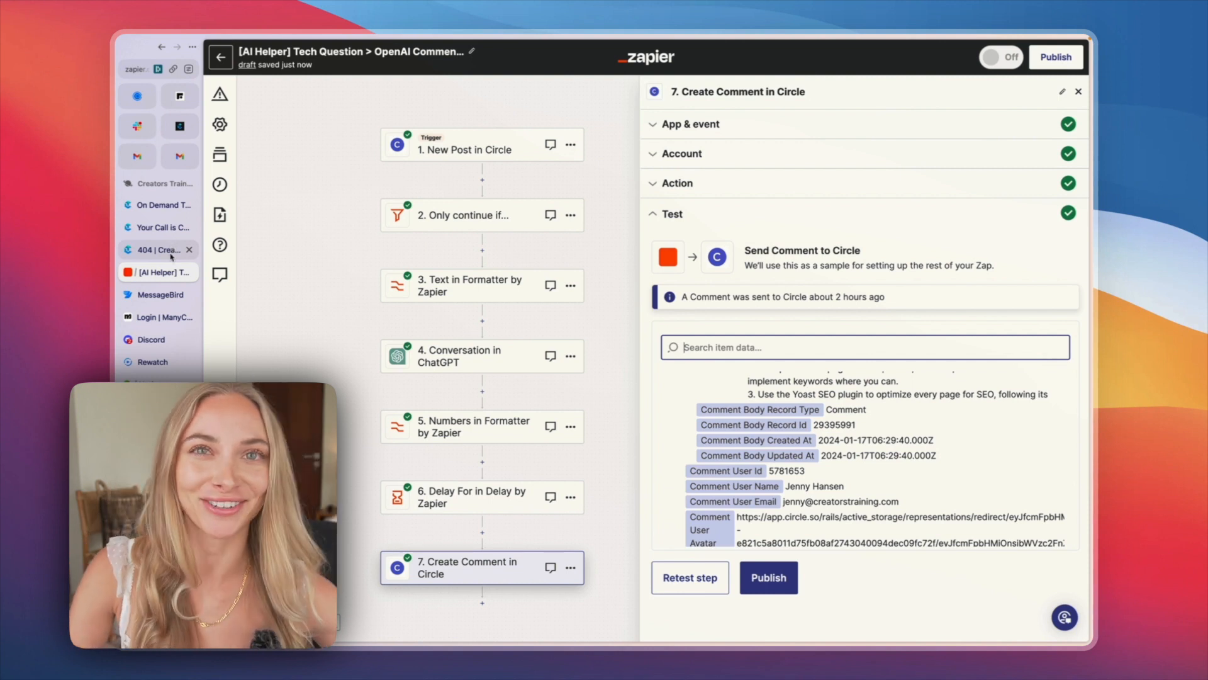
Step: Switch to the Circle community and highlight the question text of the Website vs Funnel post in Tech & Design | Member Chat
click(180, 126)
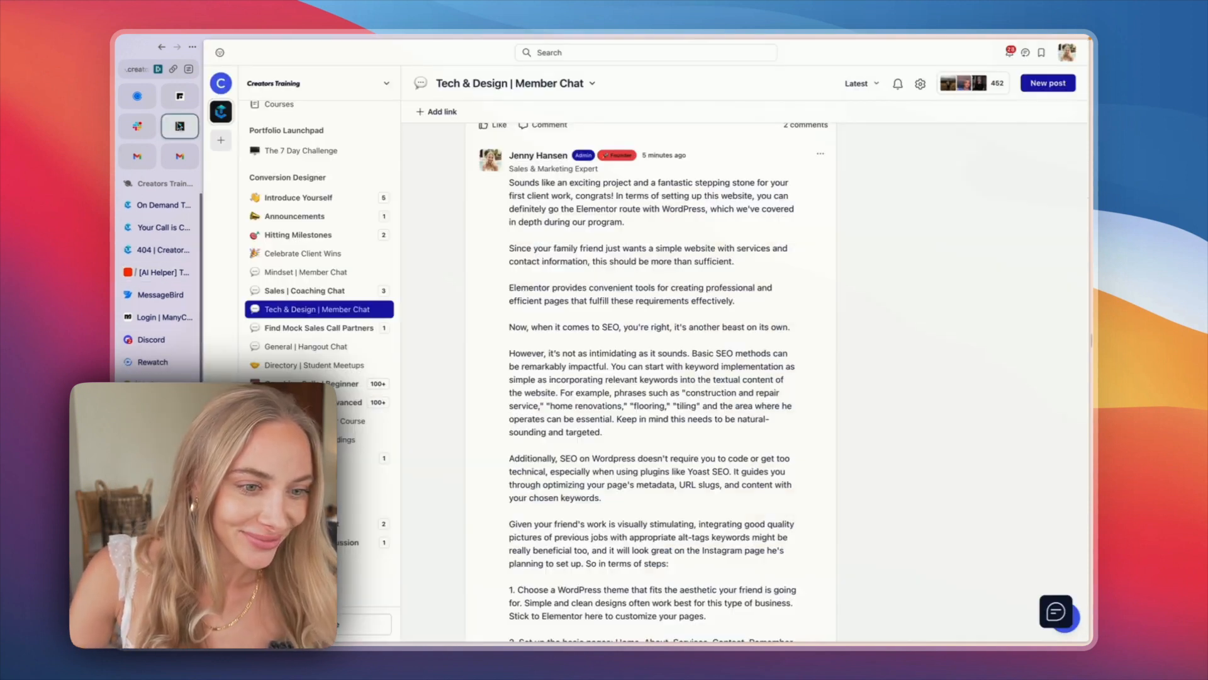
scroll(530, 263, up, 8)
scroll(529, 264, down, 2)
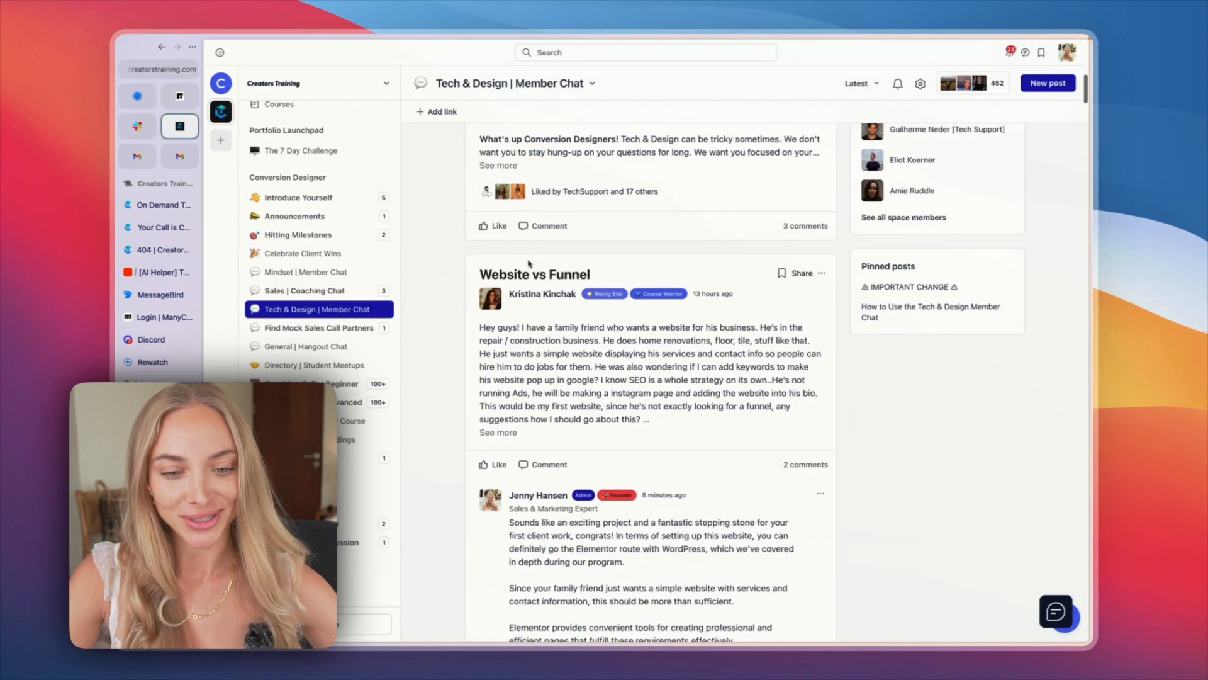
scroll(478, 255, down, 3)
scroll(447, 250, up, 1)
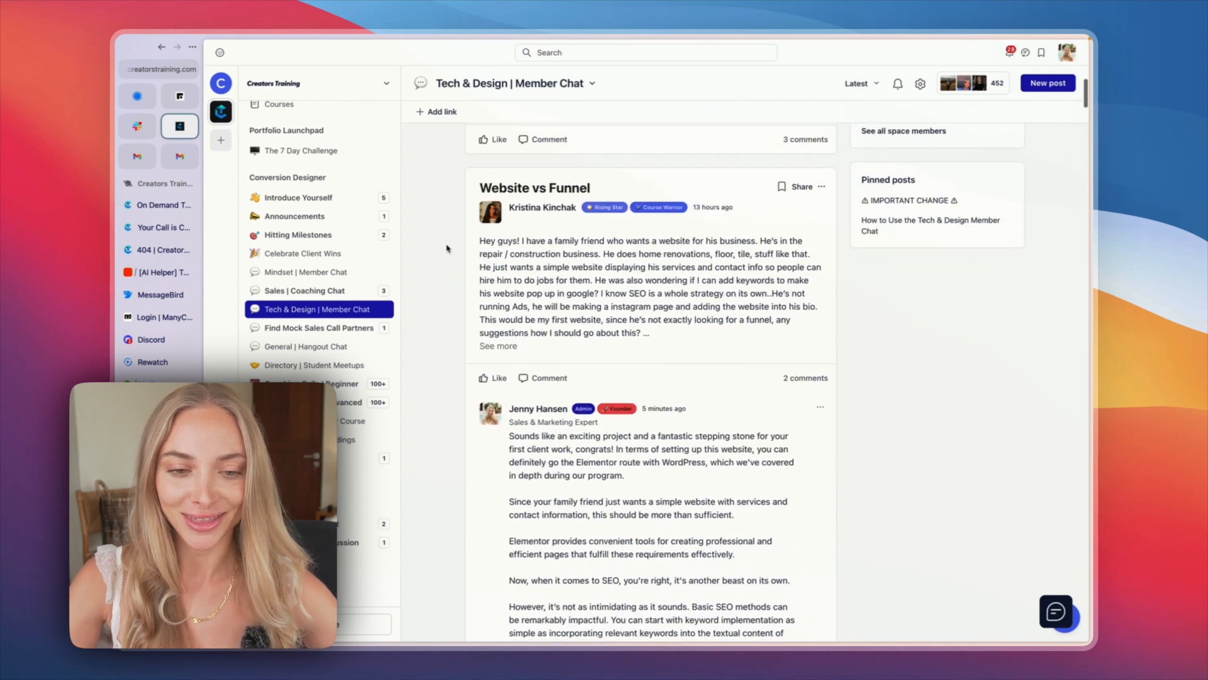
drag(468, 237, 706, 343)
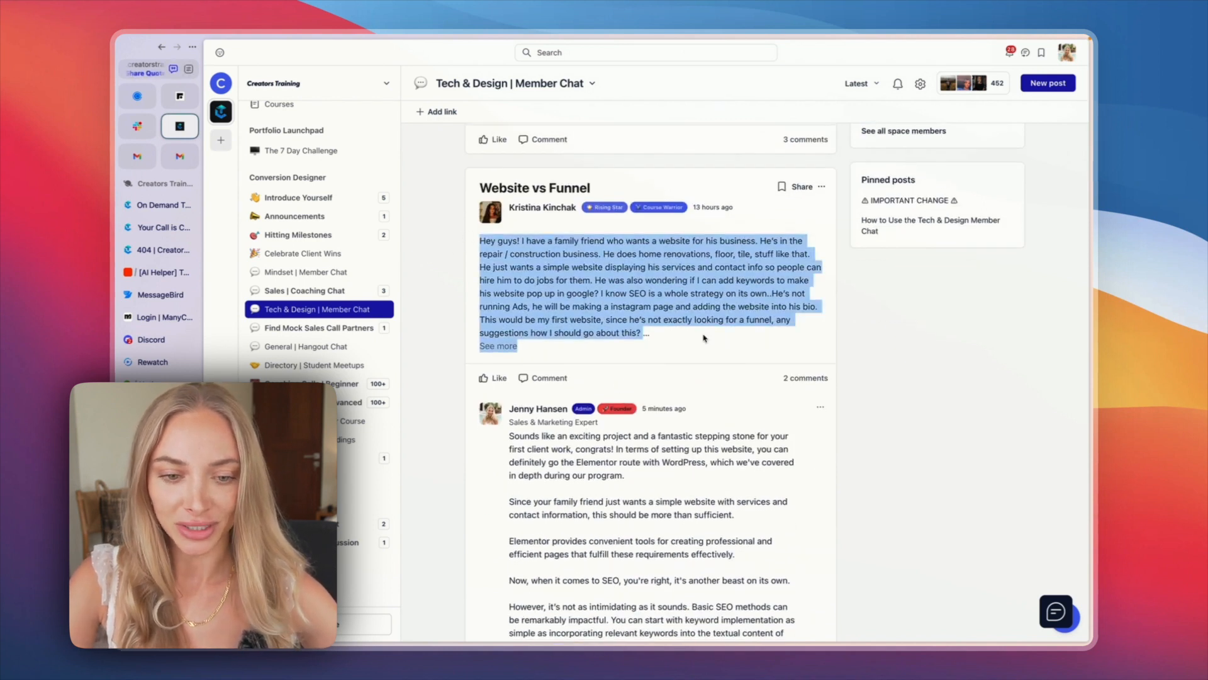
Step: Highlight the founder's reply under the Website vs Funnel post and read through it
scroll(705, 338, down, 5)
drag(457, 140, 863, 472)
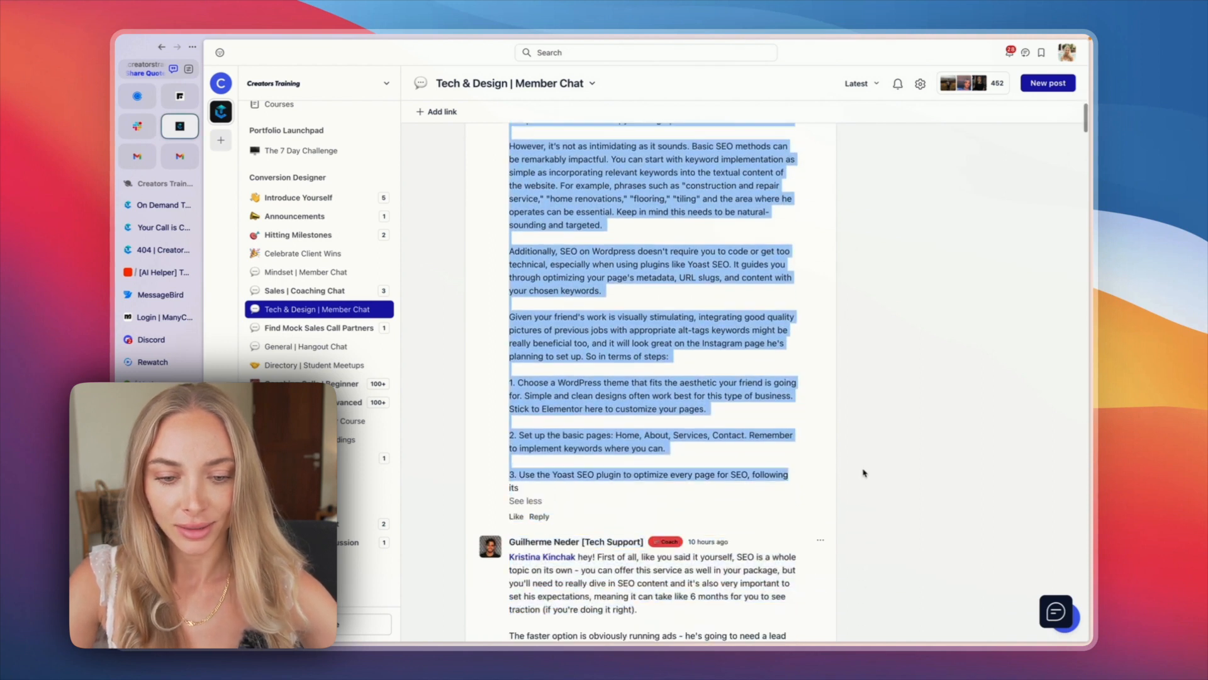
scroll(710, 343, up, 4)
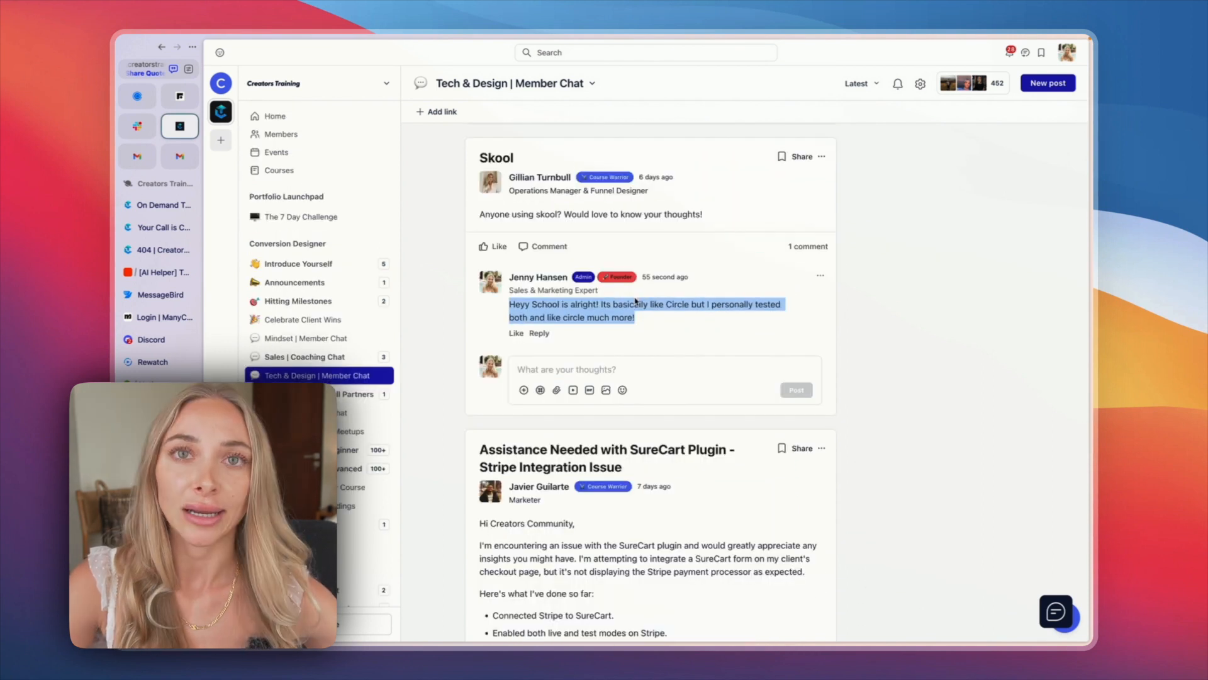